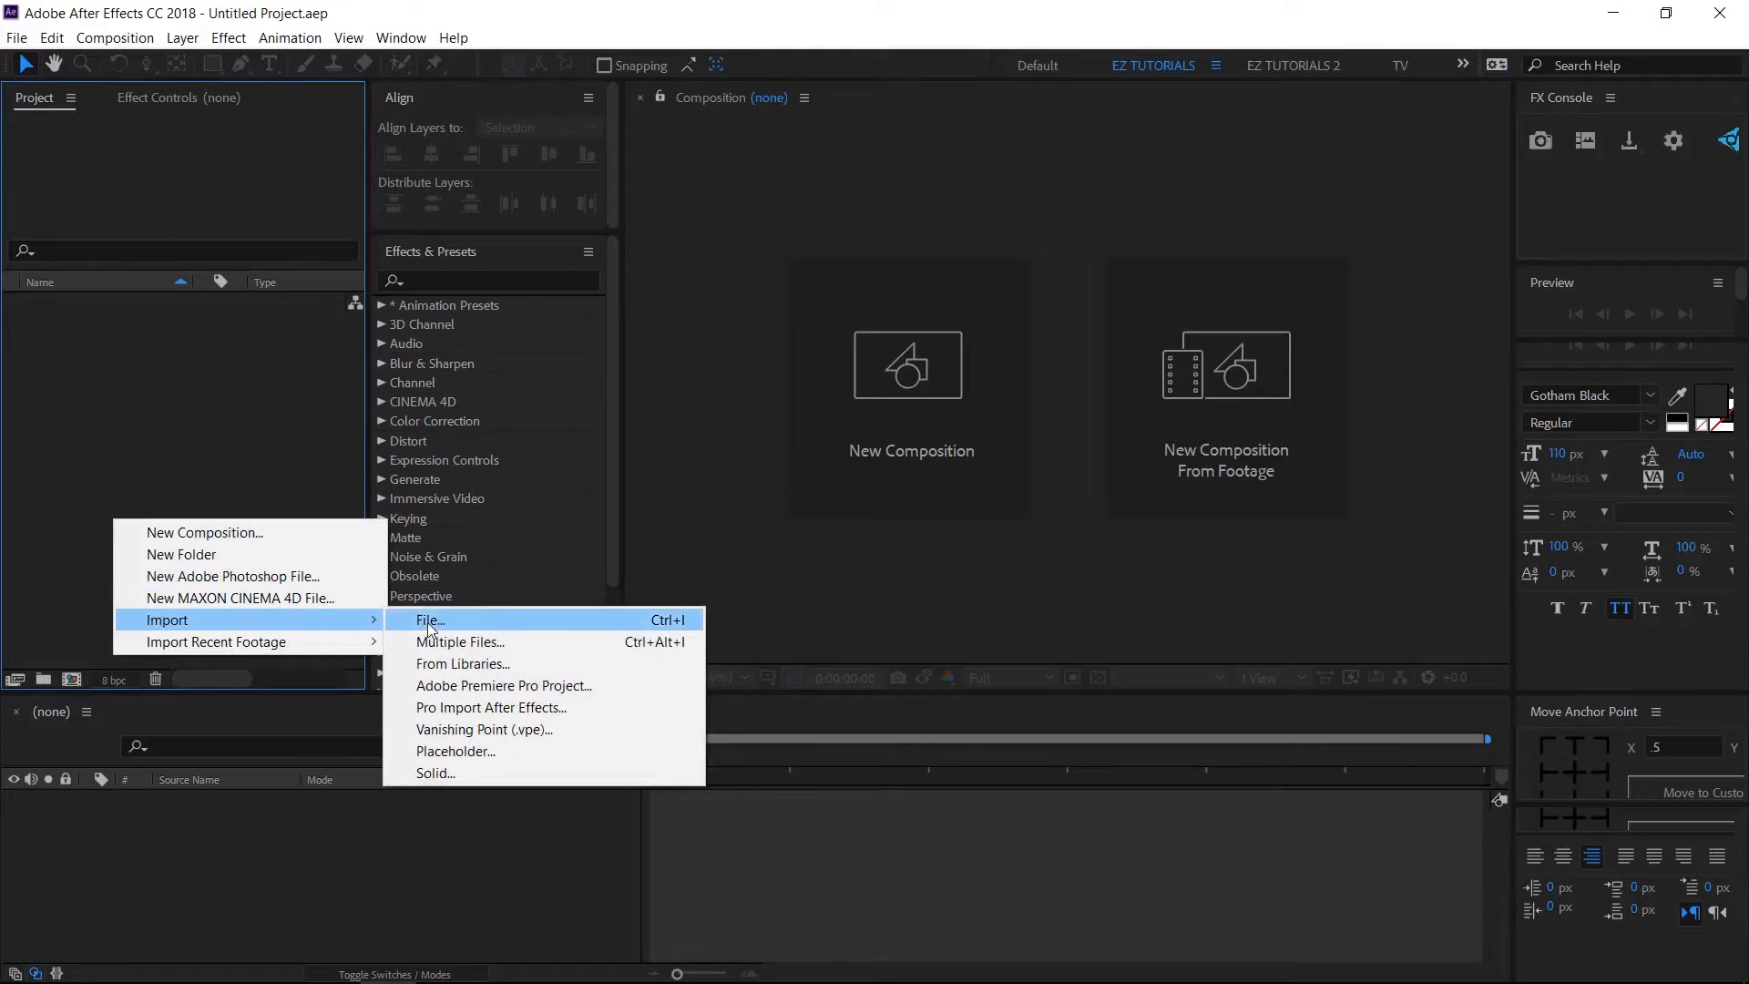
Import the 30 sec realistic snow alpha channel and winter footage files into the project as footage.
left_click(428, 620)
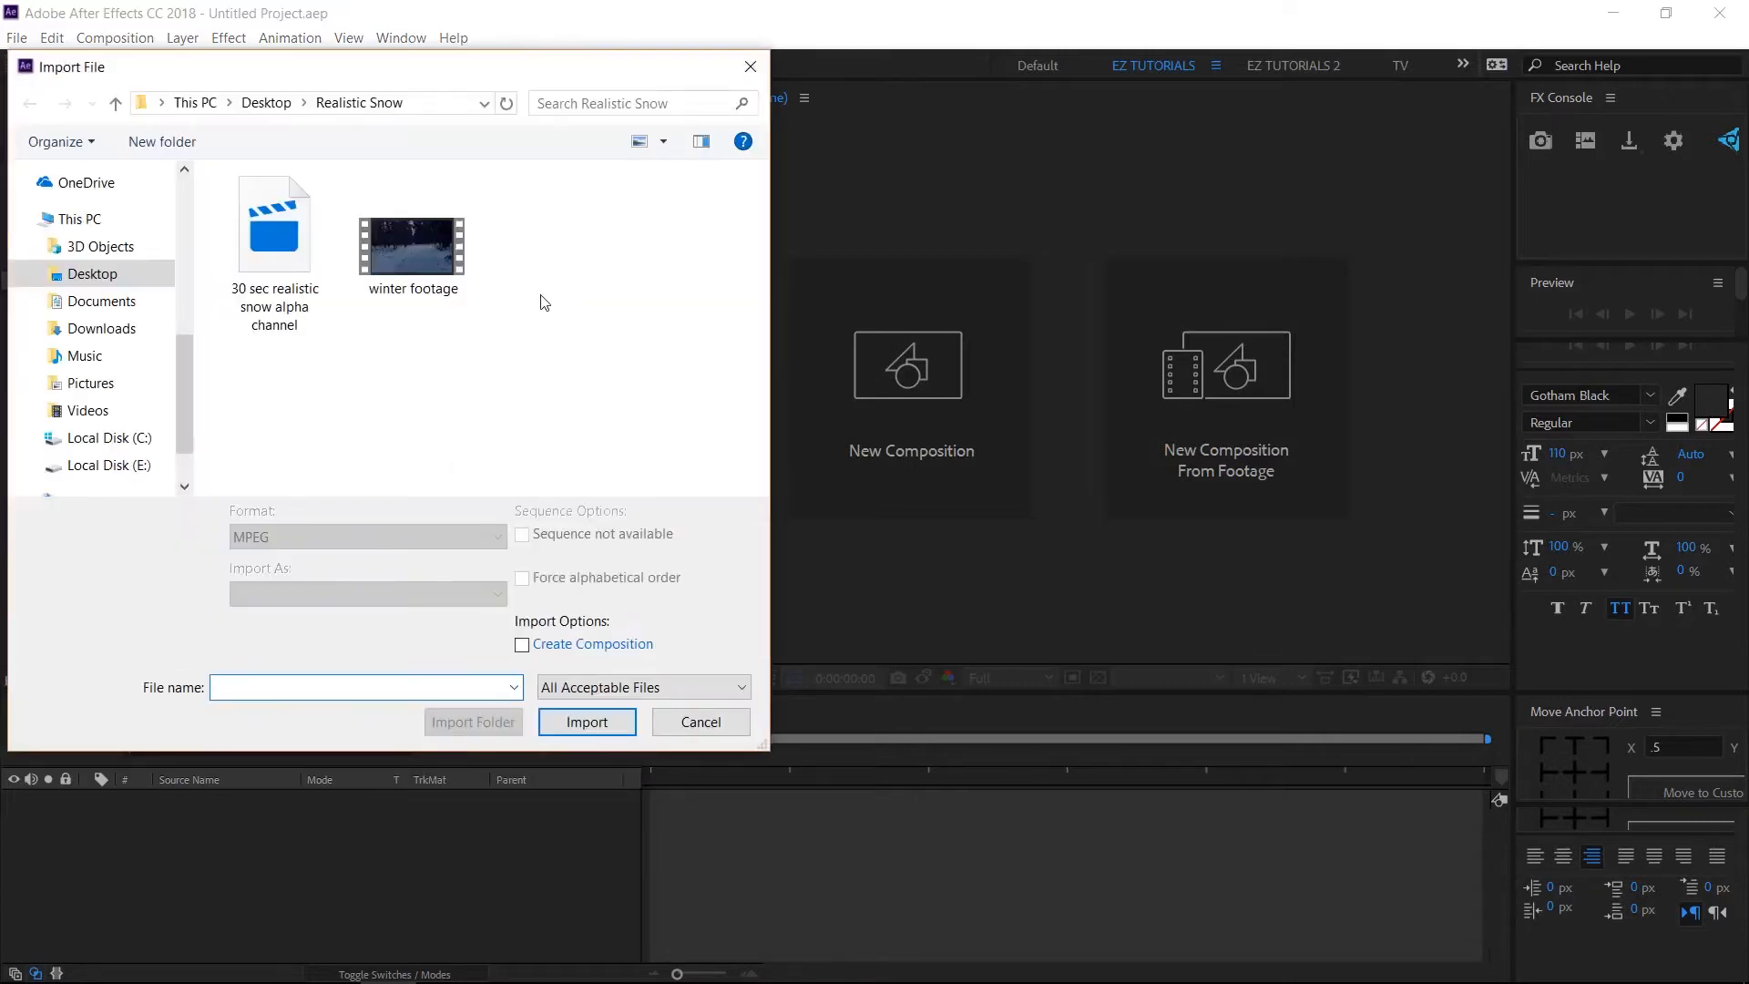
left_click_drag(542, 299, 293, 240)
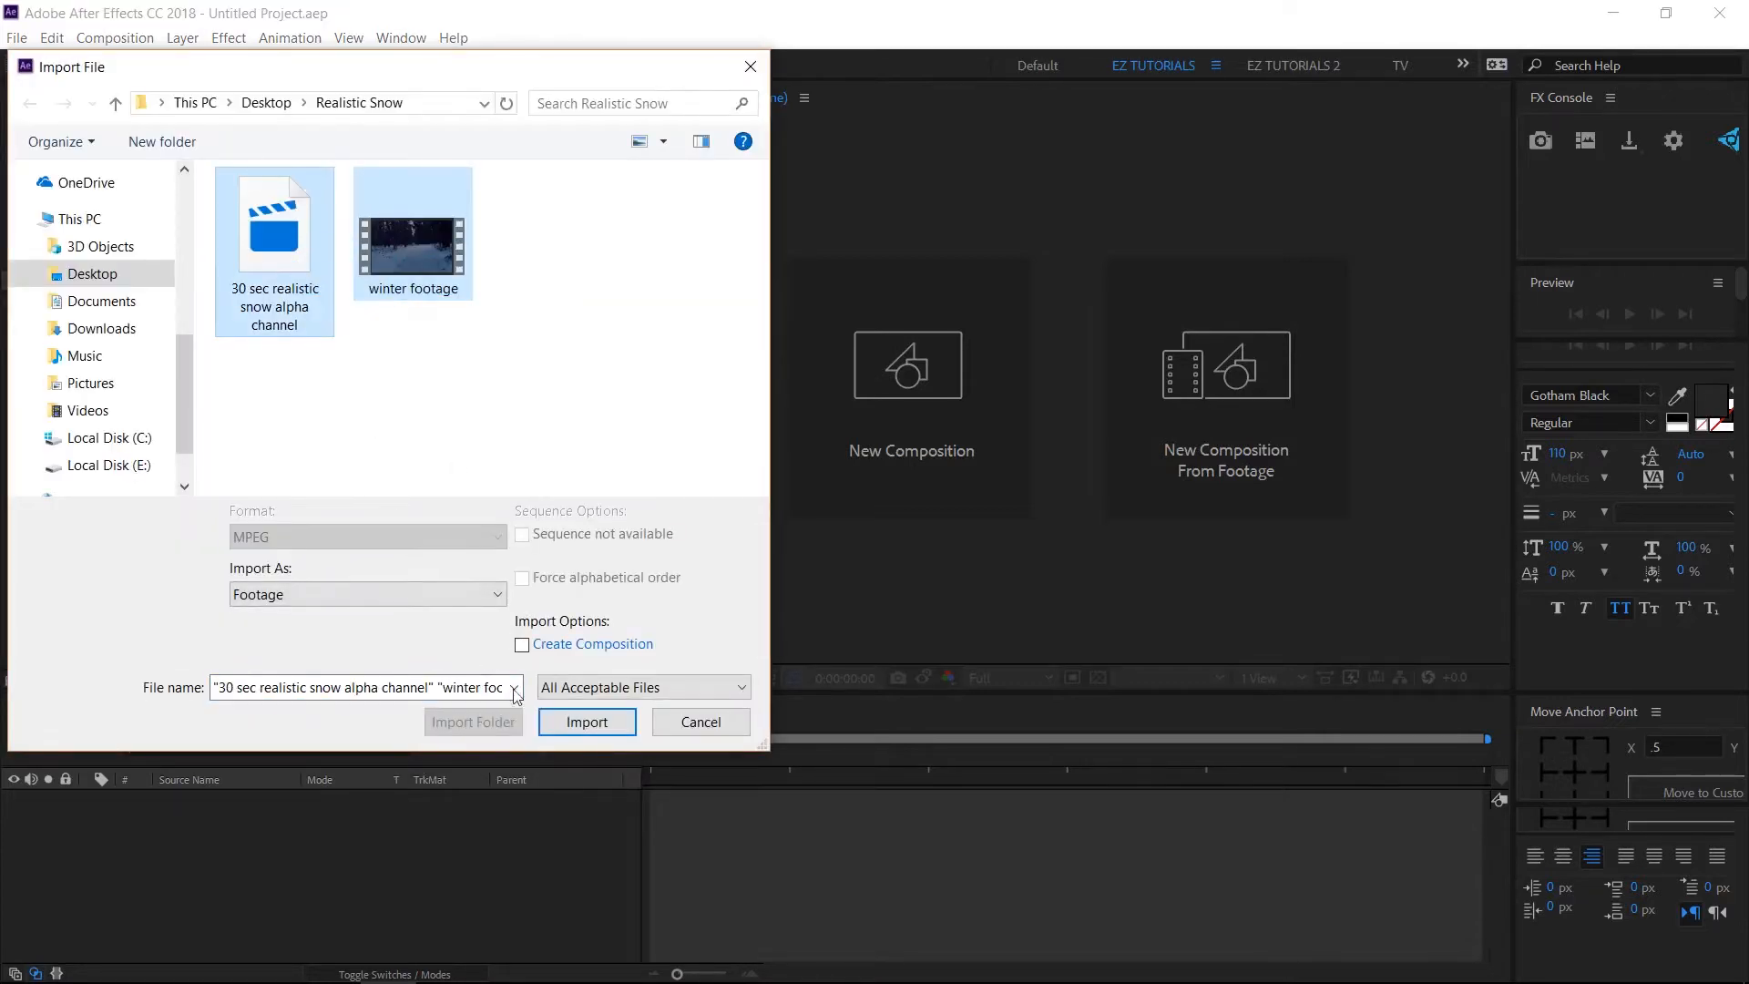
left_click(569, 722)
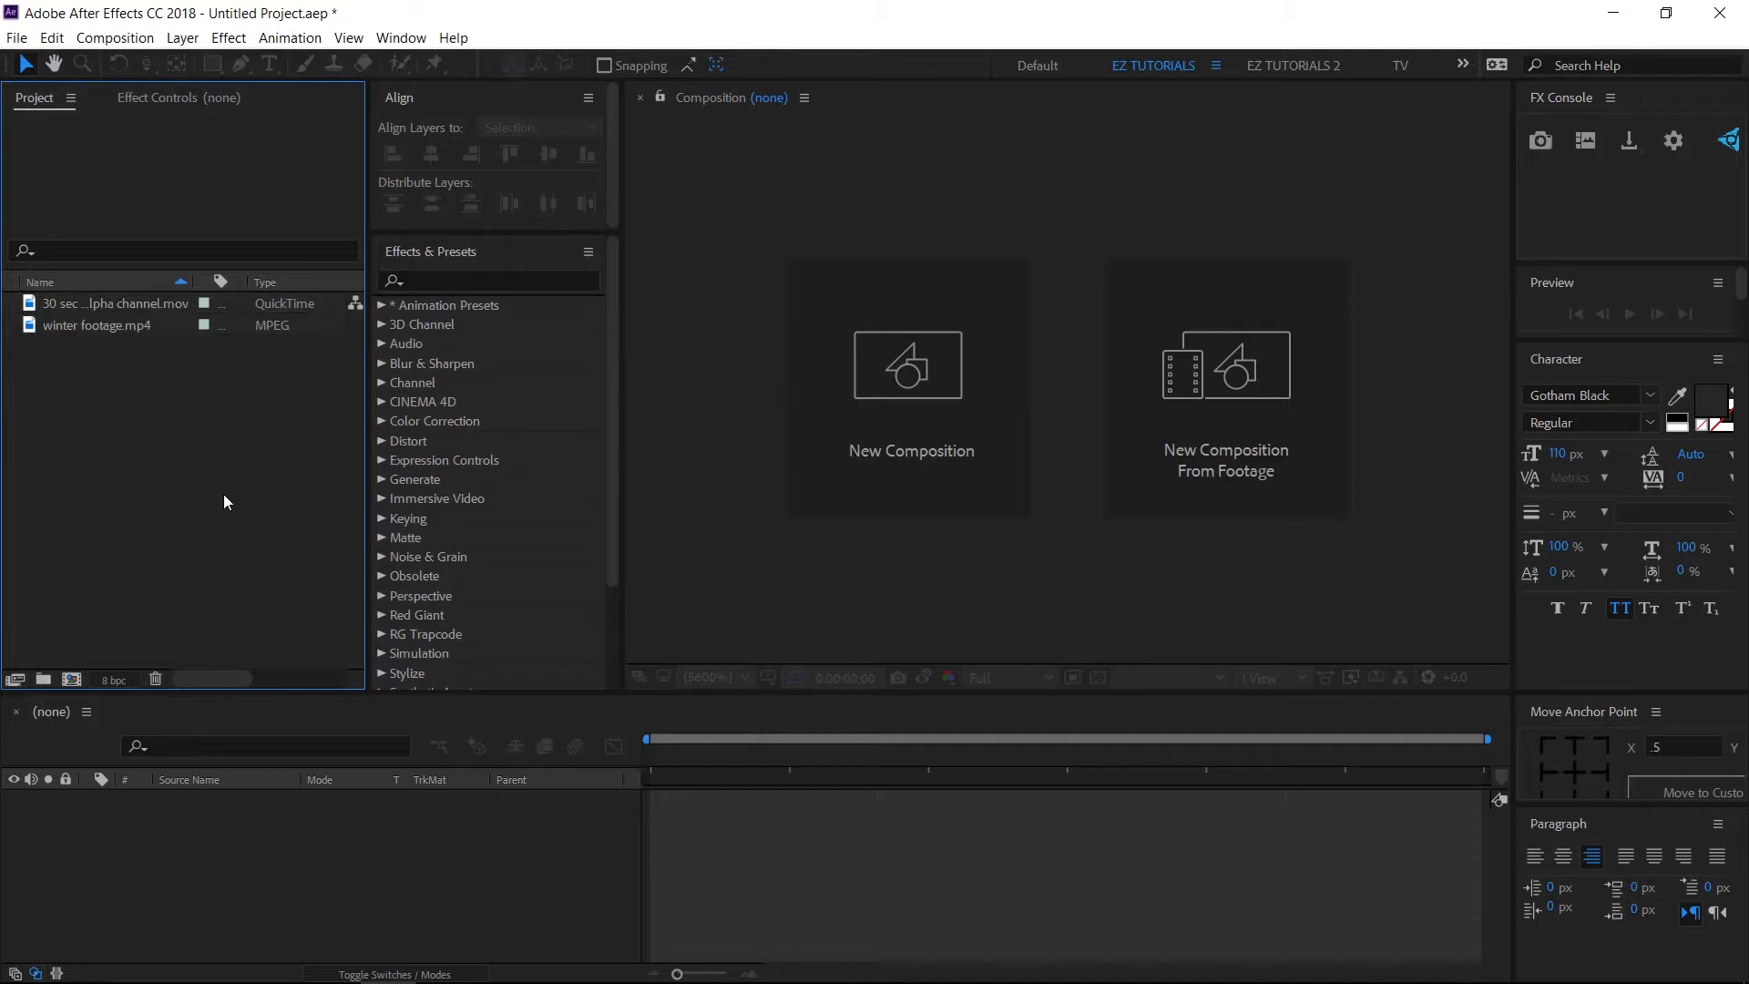
Create a 1920 x 1080, 30 fps, five-second composition named Realistic snow and add winter footage.mp4 to its timeline.
left_click(72, 679)
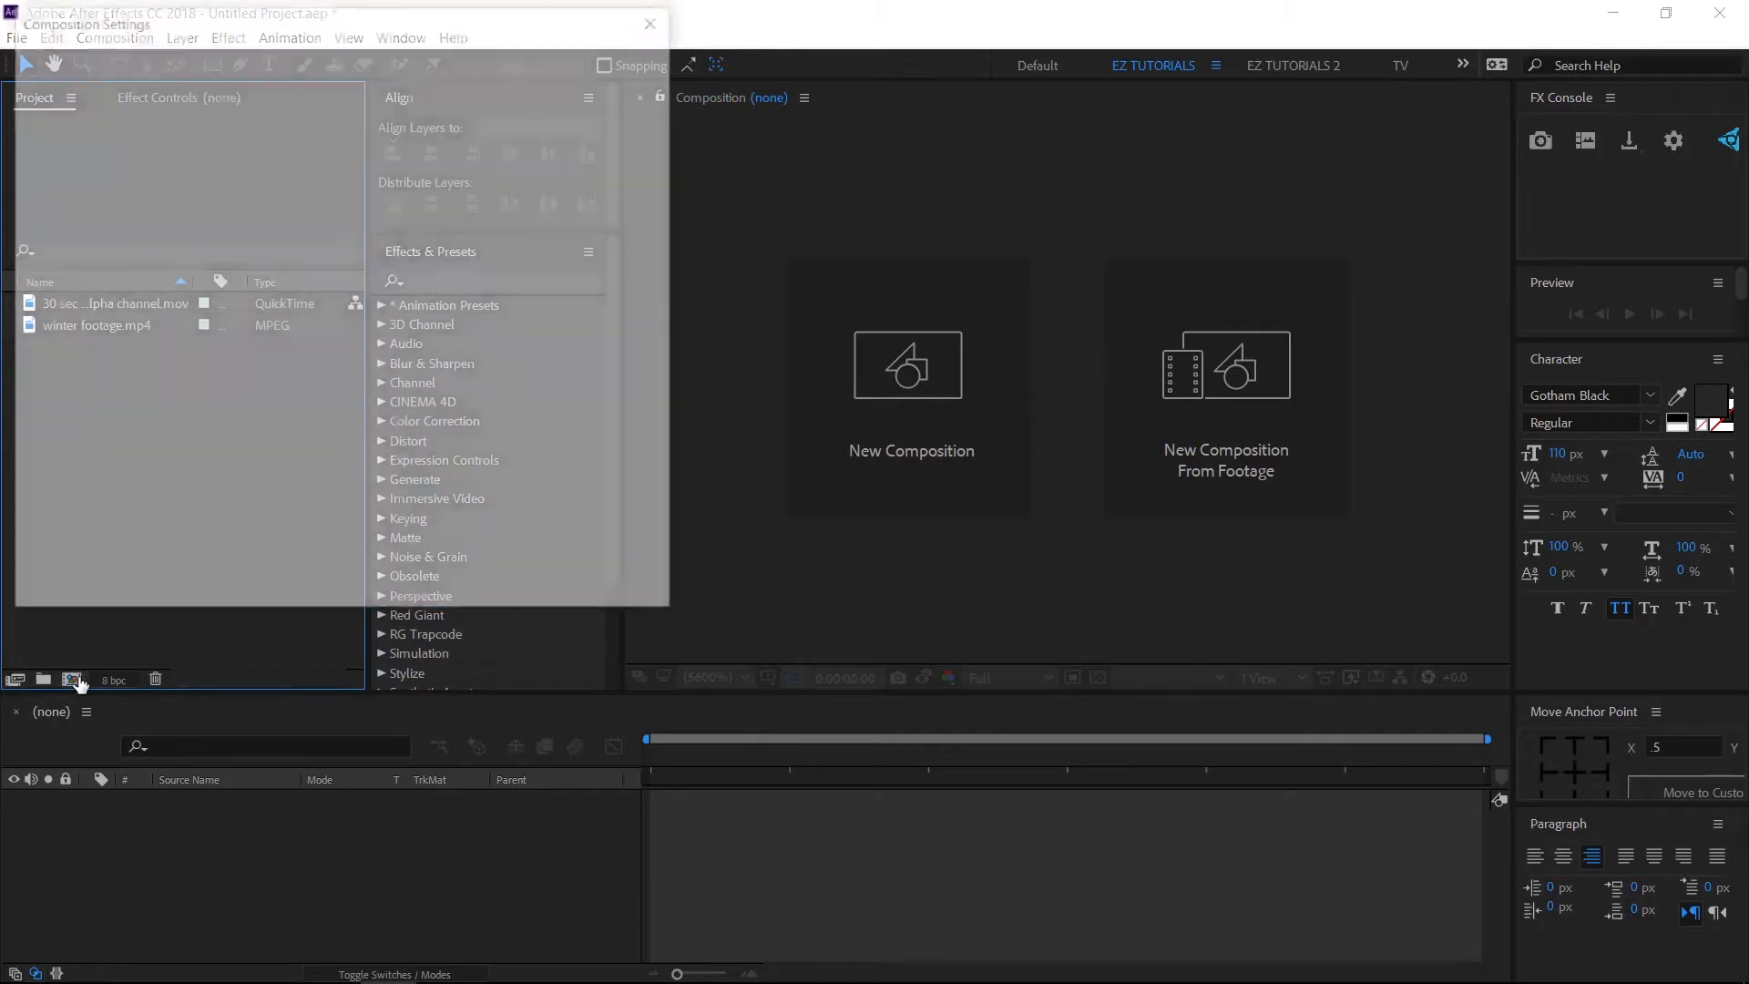
type("Rea")
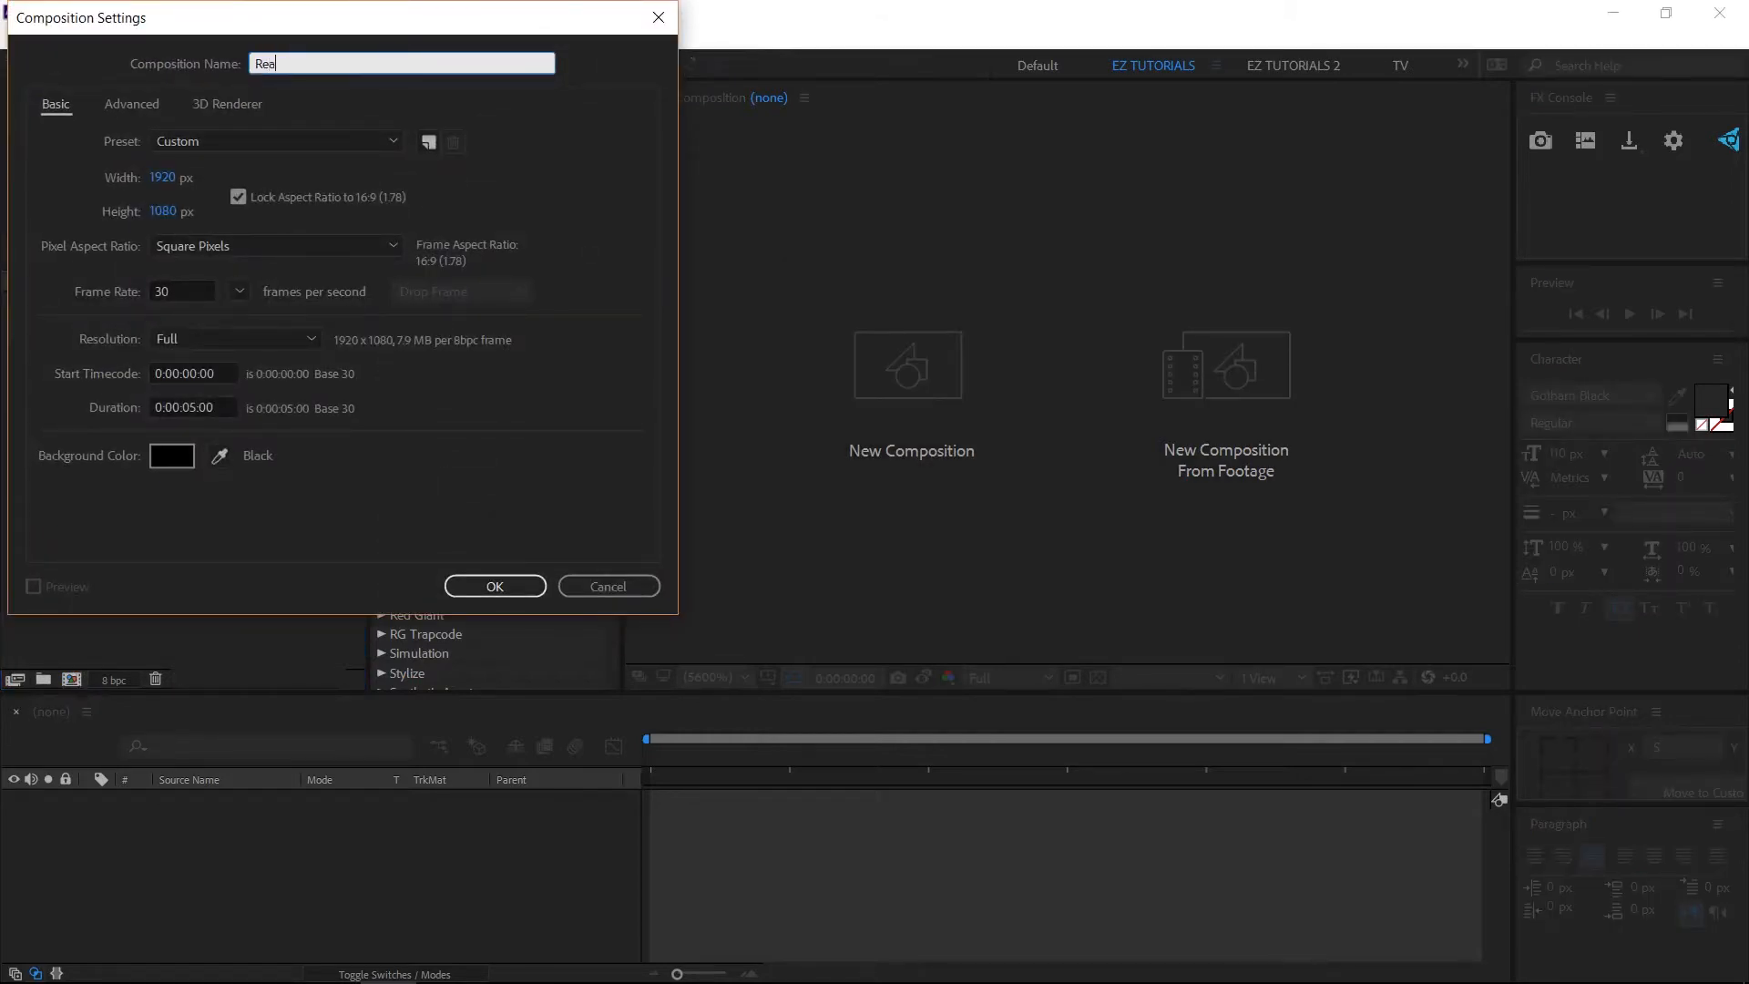
type("listic snow")
left_click(507, 589)
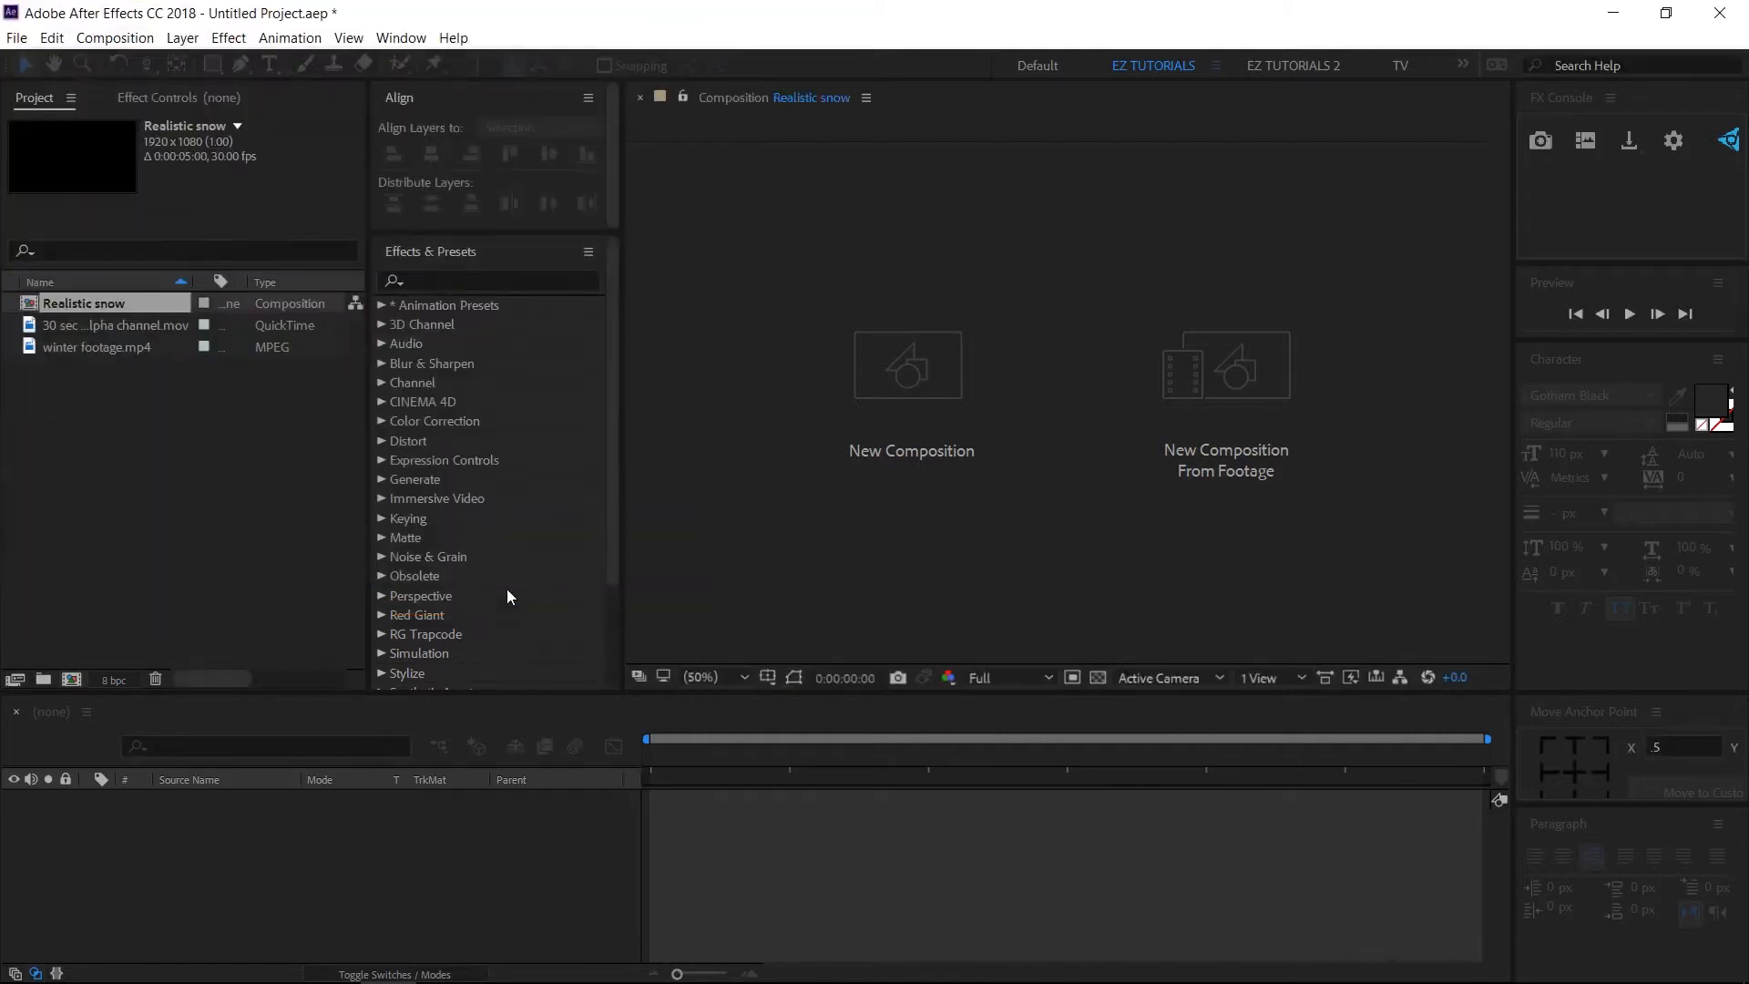
left_click_drag(100, 348, 103, 821)
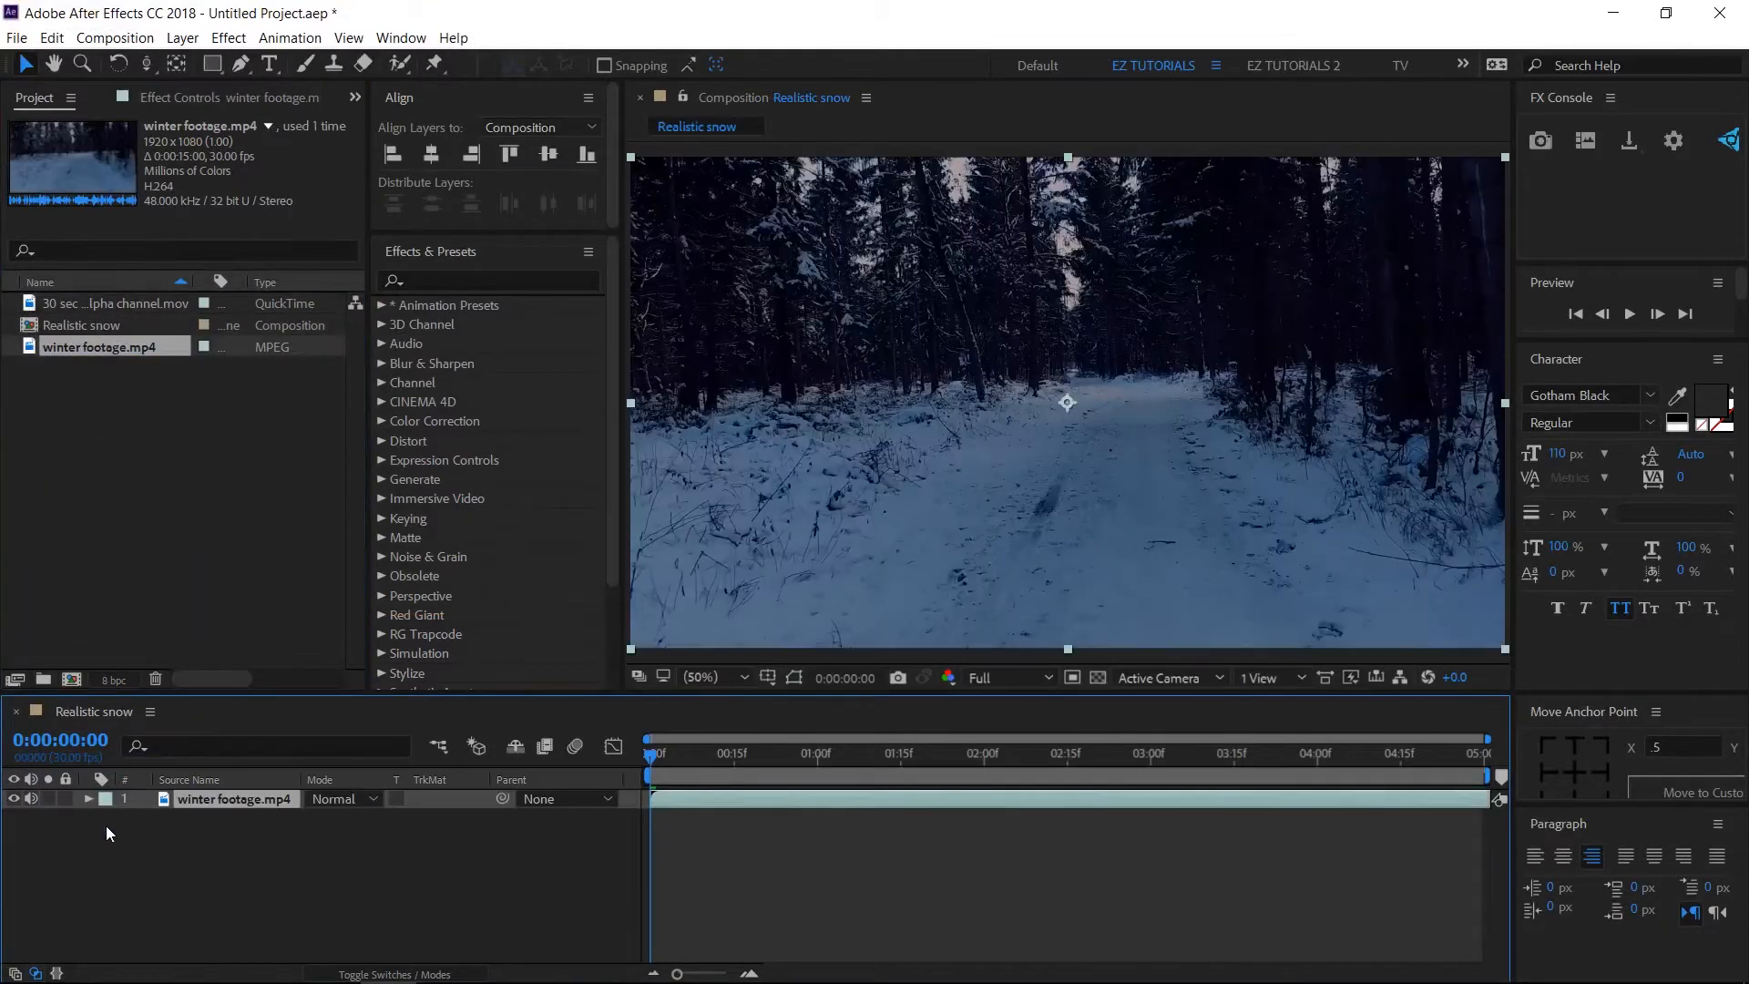
Preview the snow alpha channel clip layered over the winter footage and remove that clip from the timeline.
left_click_drag(118, 303, 179, 799)
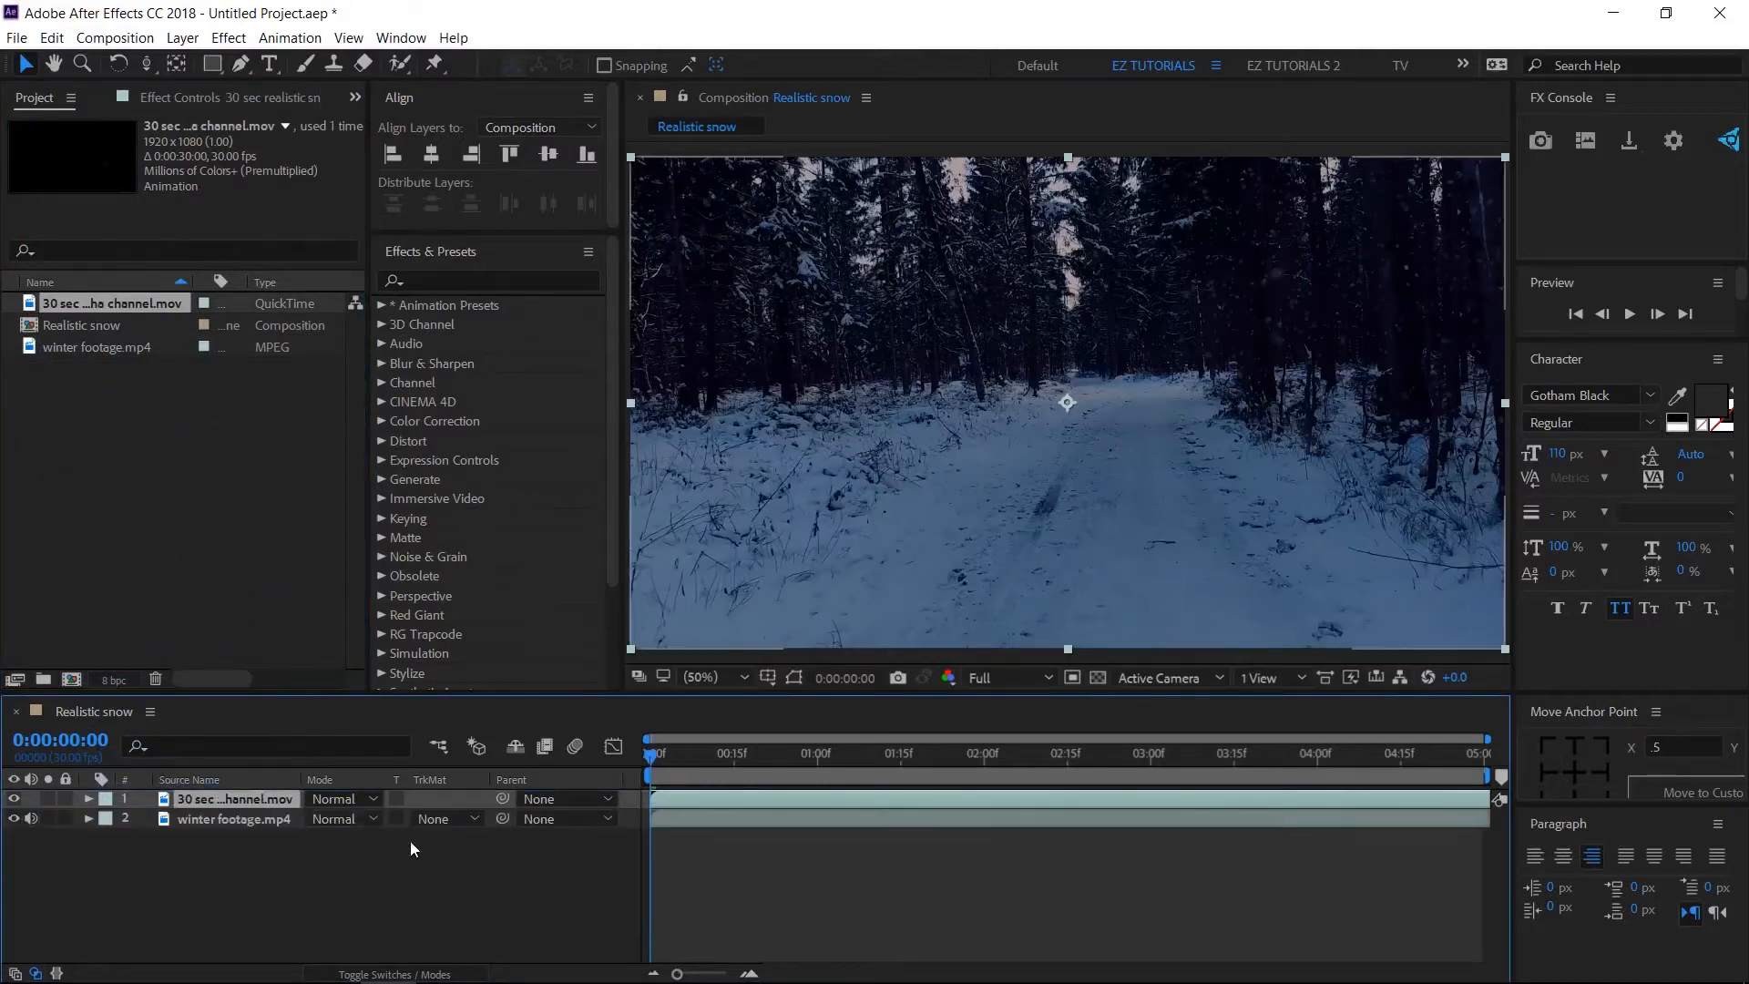
left_click(1629, 315)
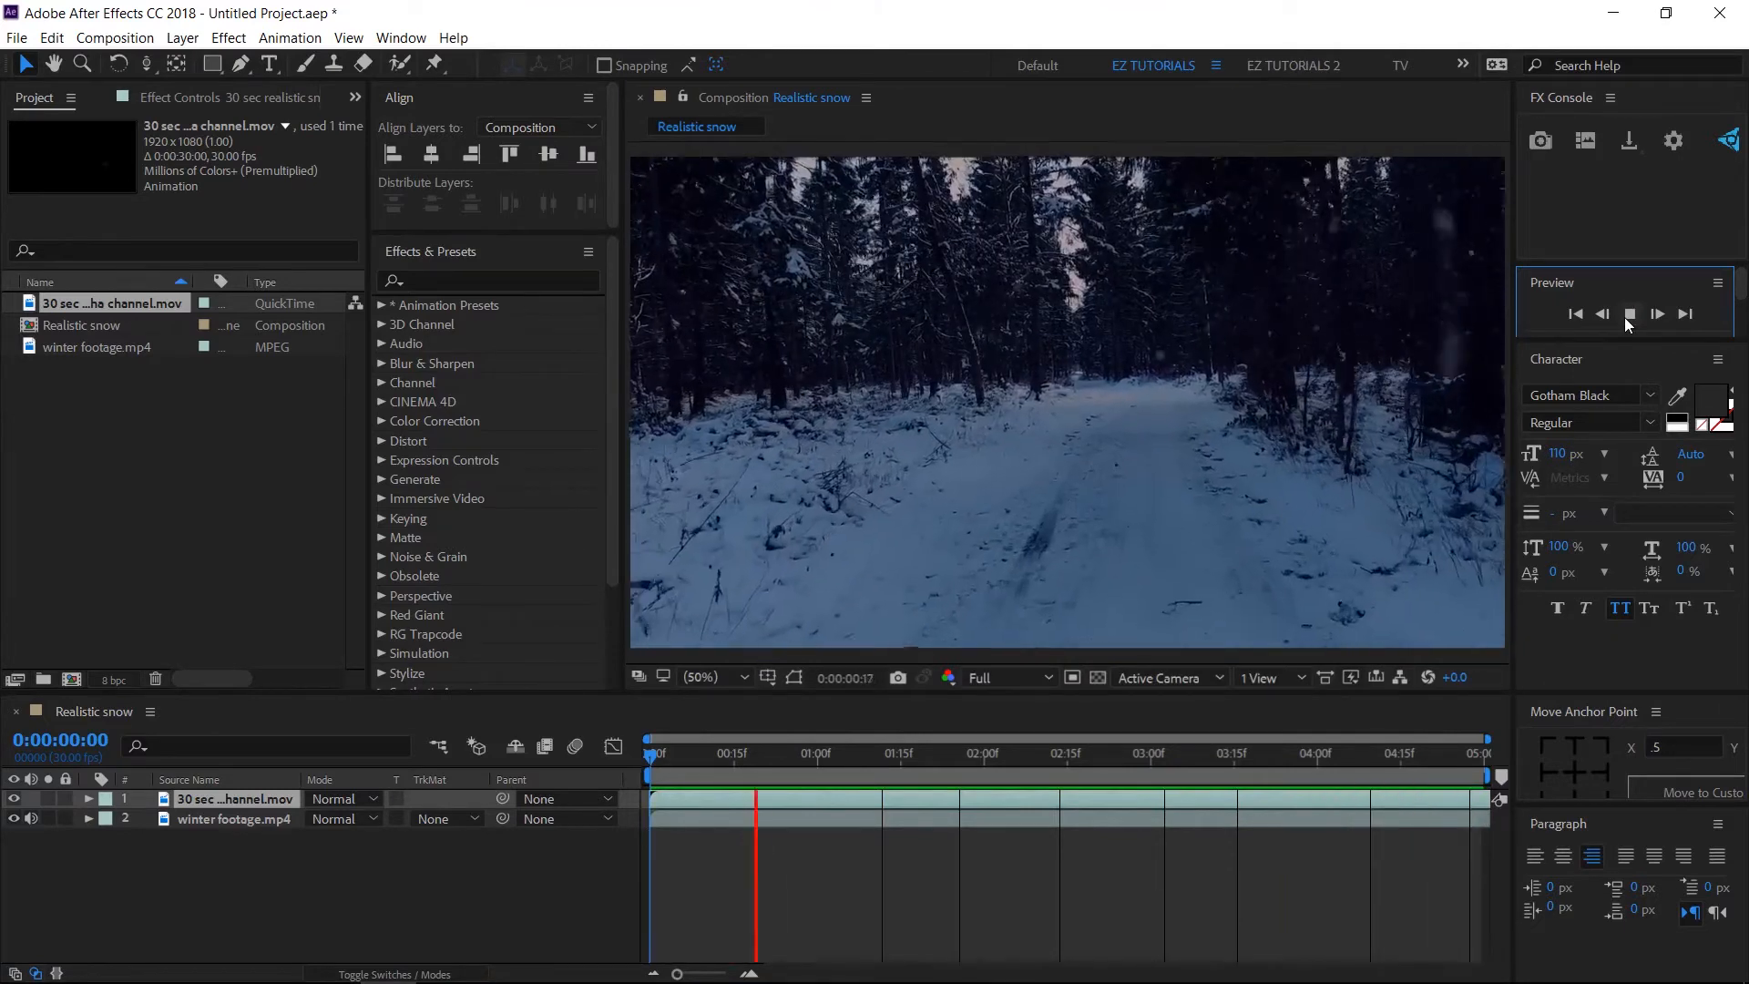
left_click(1626, 316)
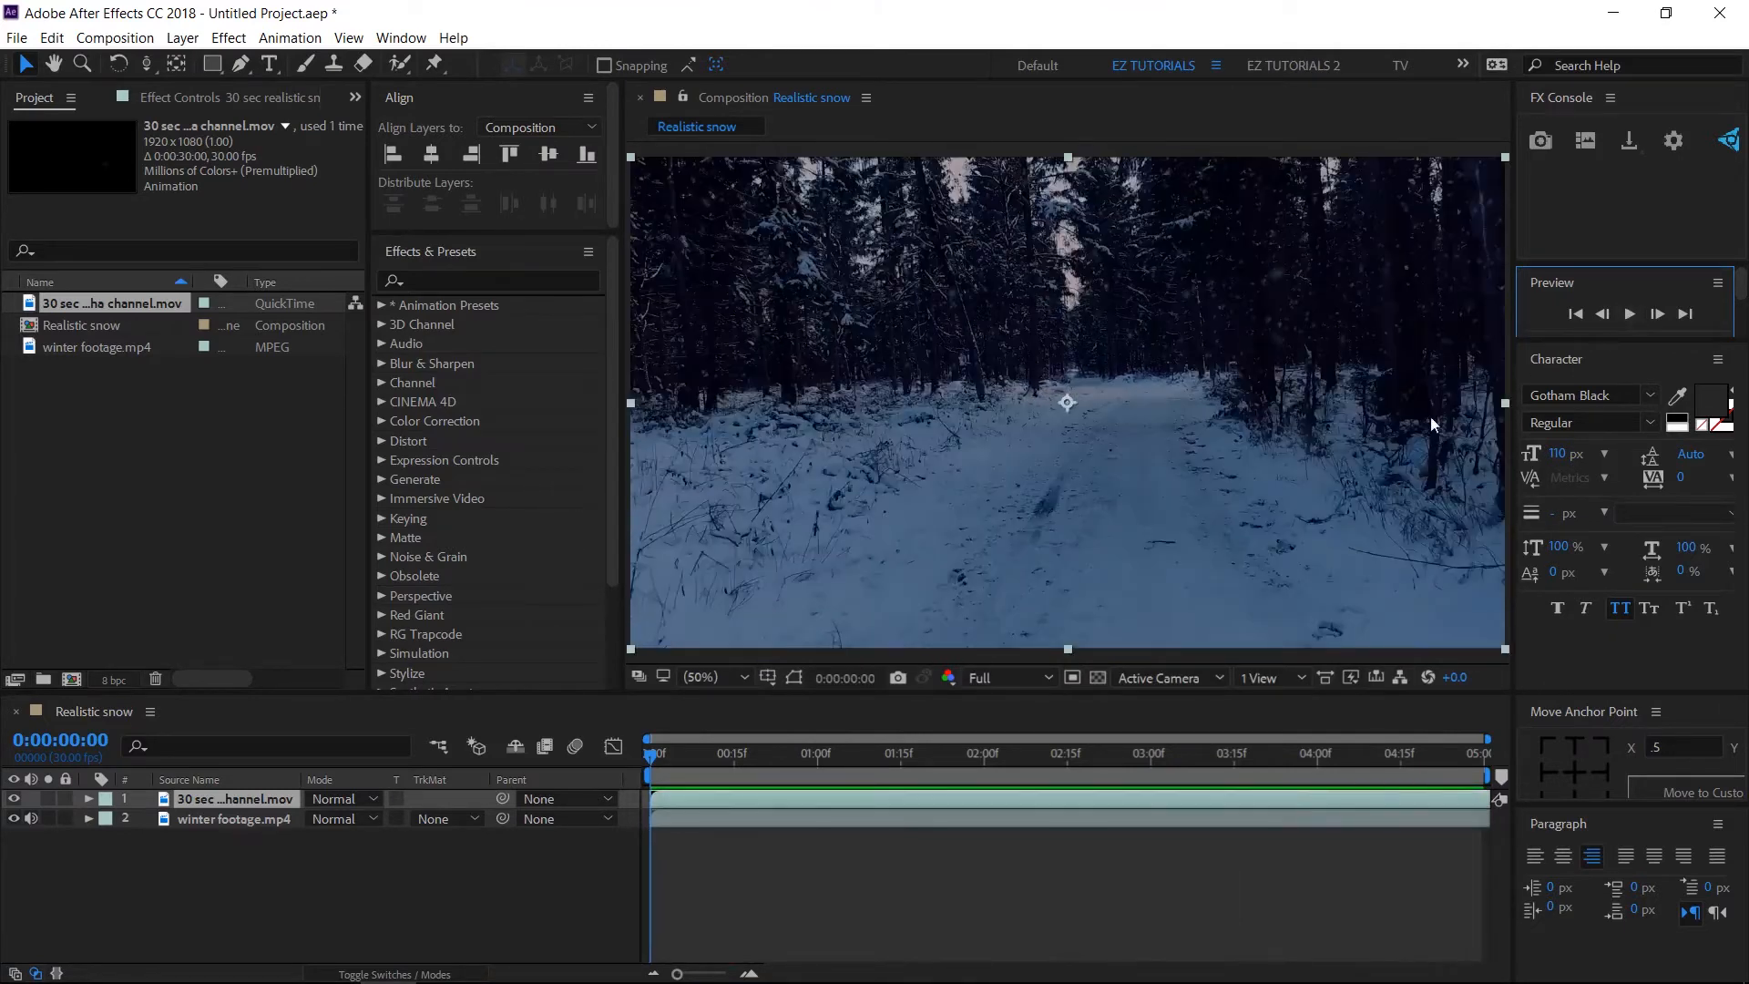
left_click(201, 806)
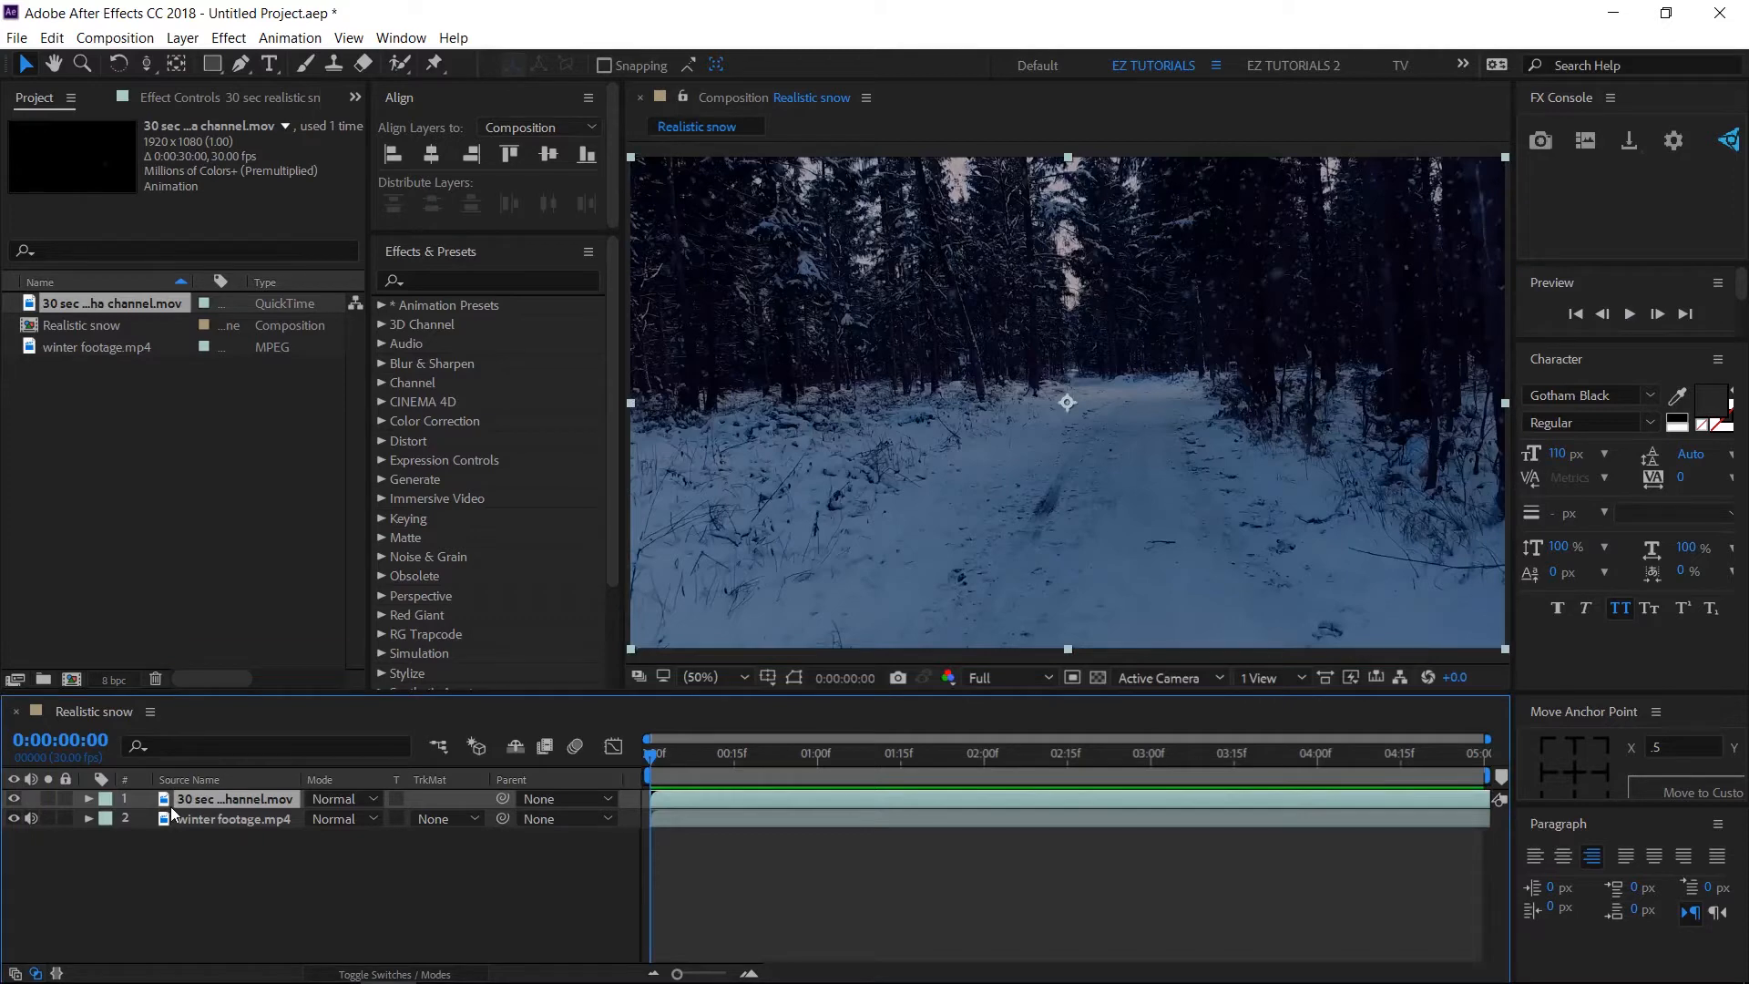
key("Delete")
Create a white 1920 x 1080 solid layer named snow above the winter footage.
right_click(217, 838)
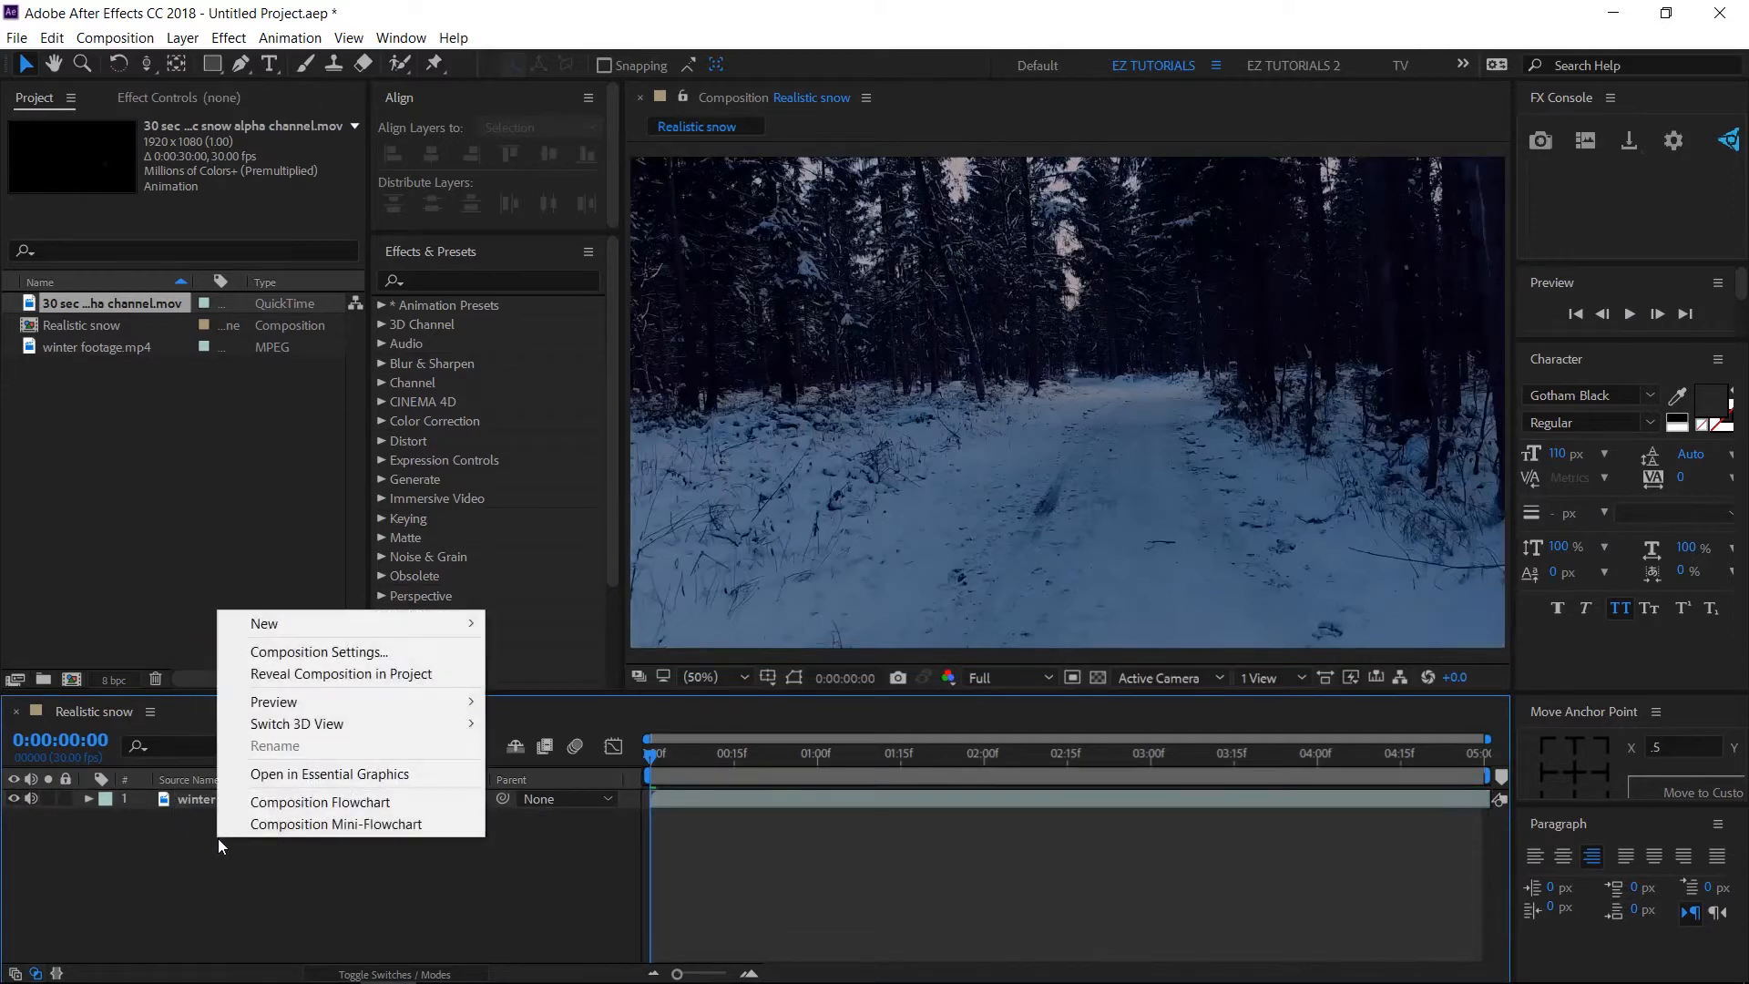
mouse_move(300, 629)
left_click(543, 669)
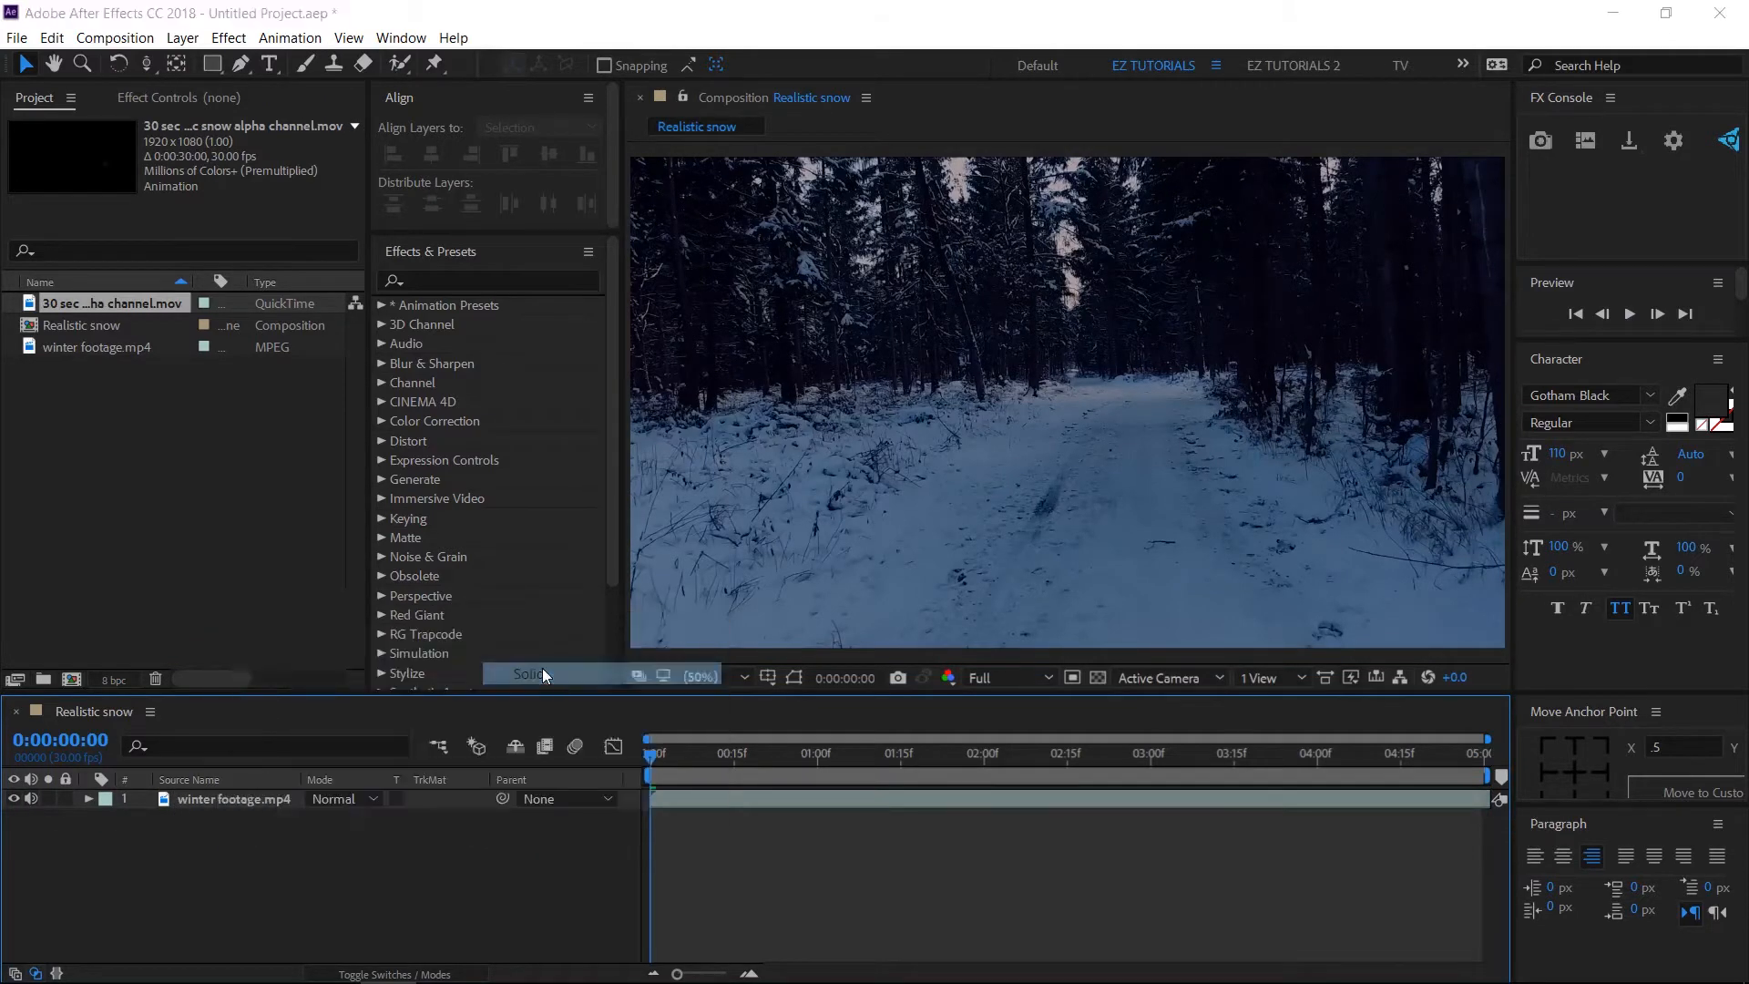
type("snow")
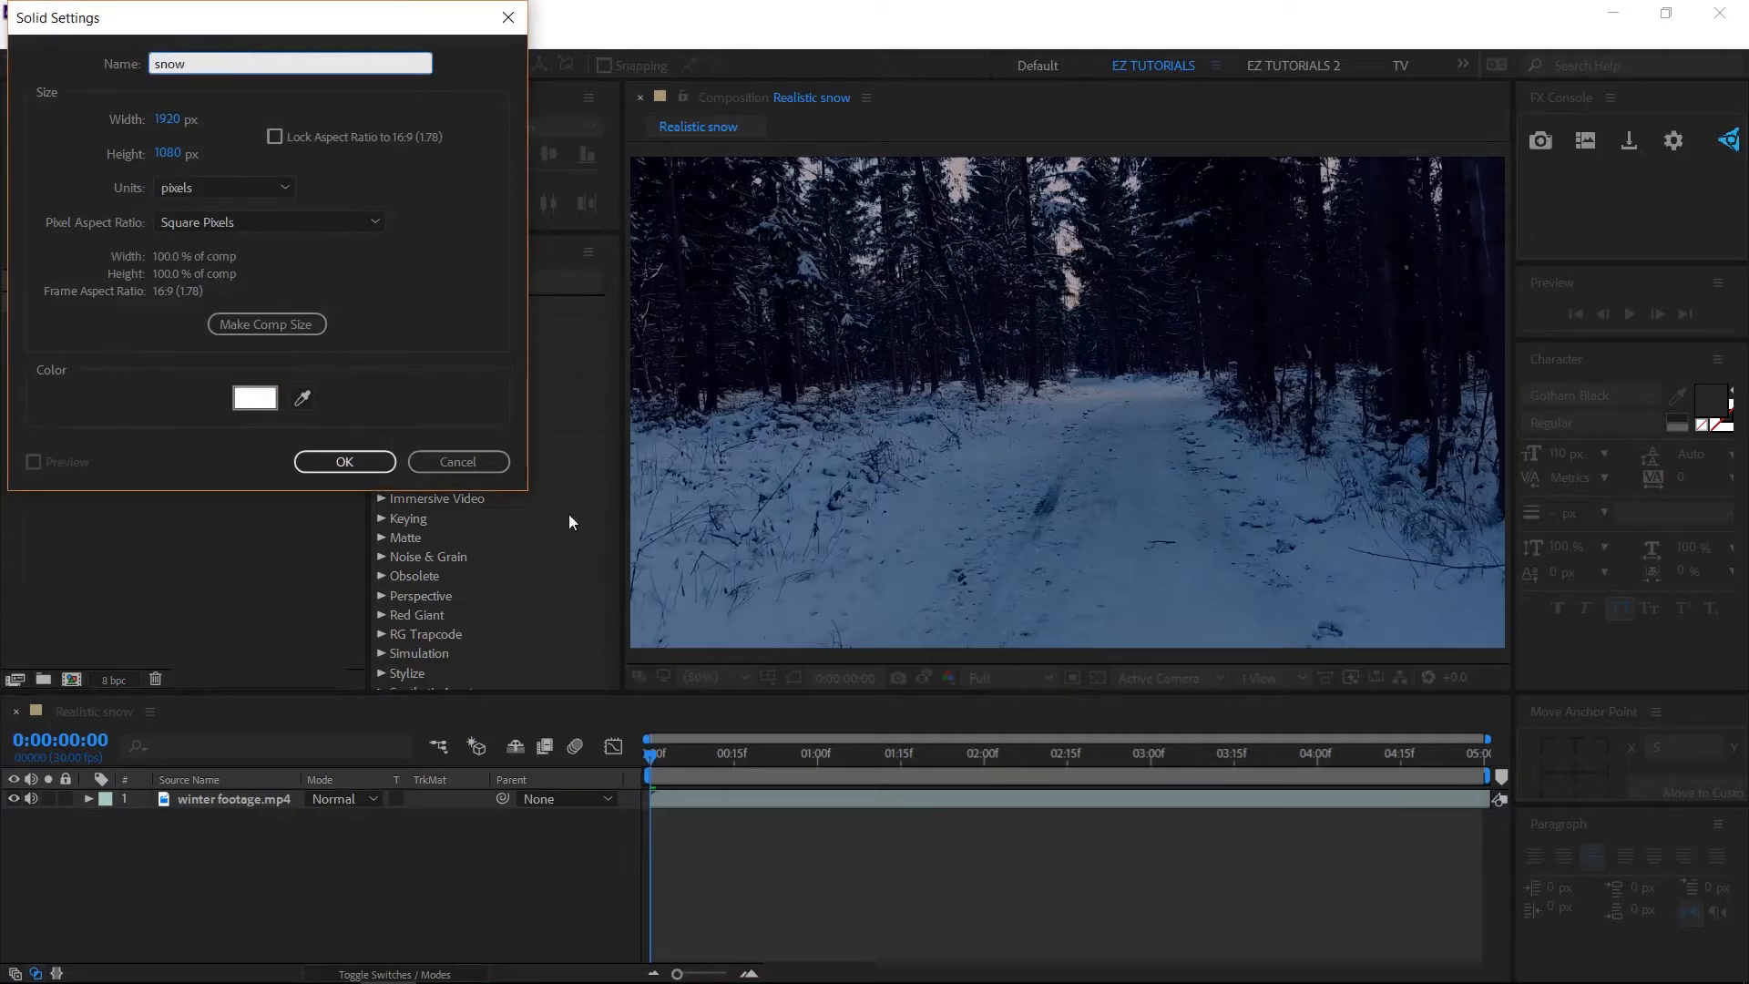
left_click(344, 465)
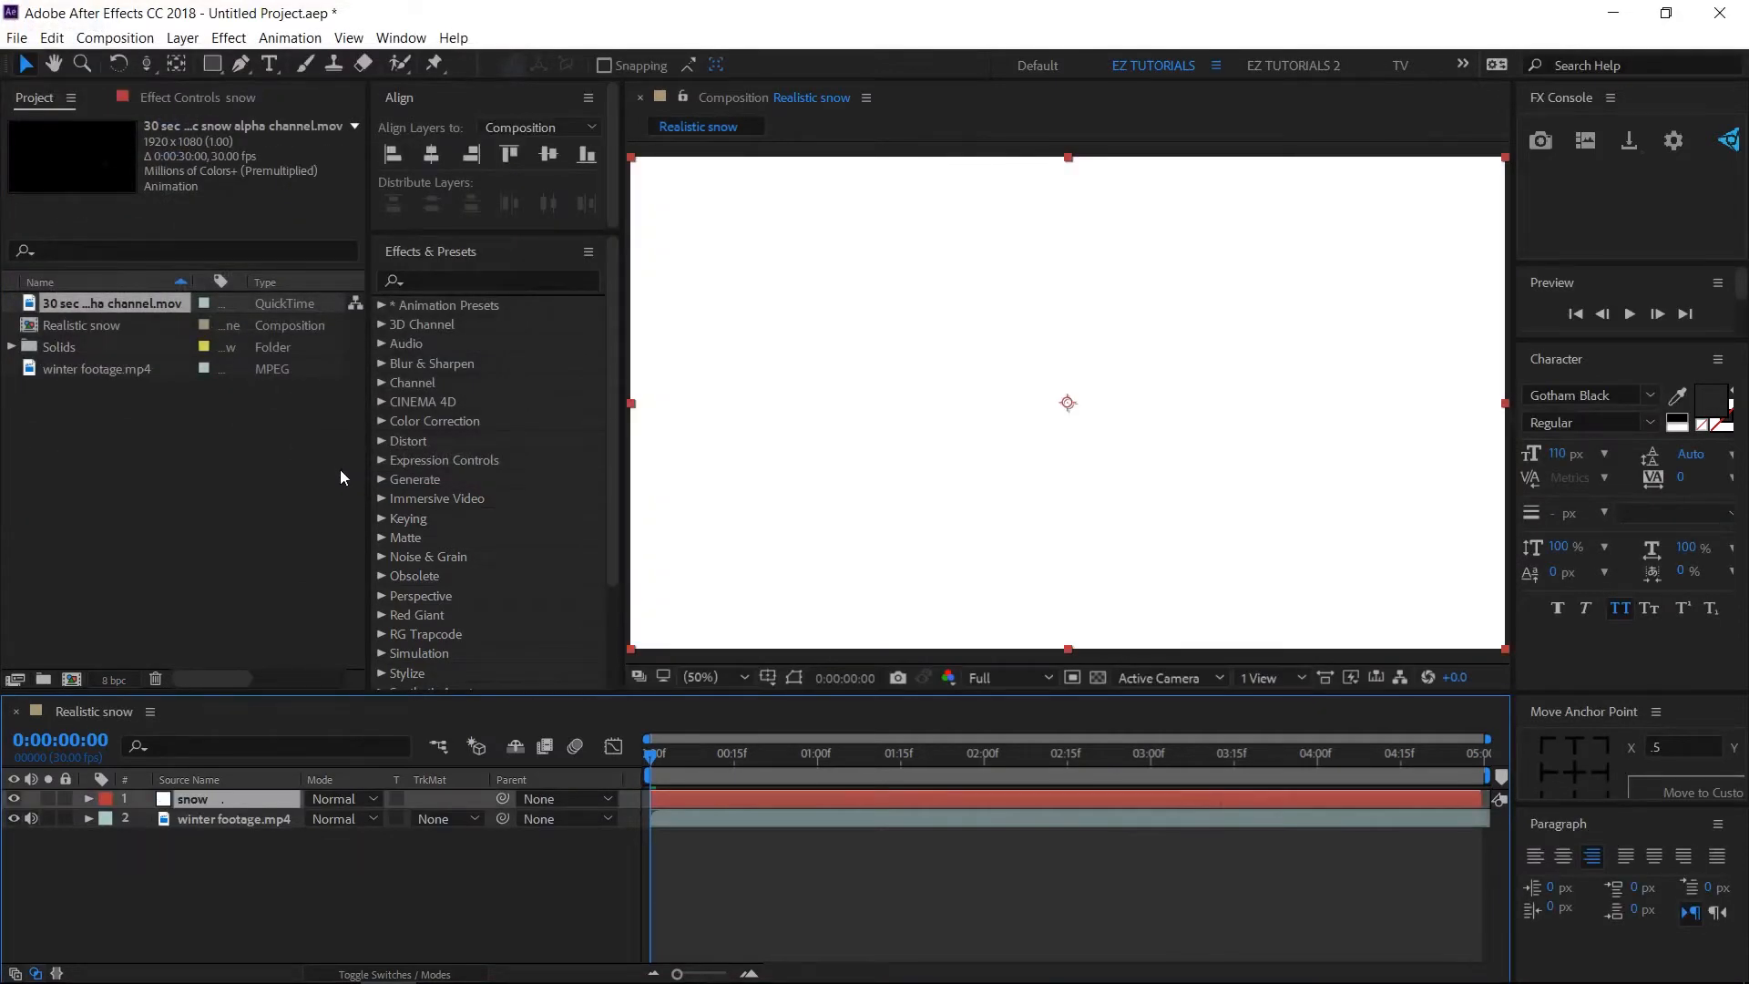
Find the Trapcode Particular effect and apply it to the snow solid.
left_click(456, 283)
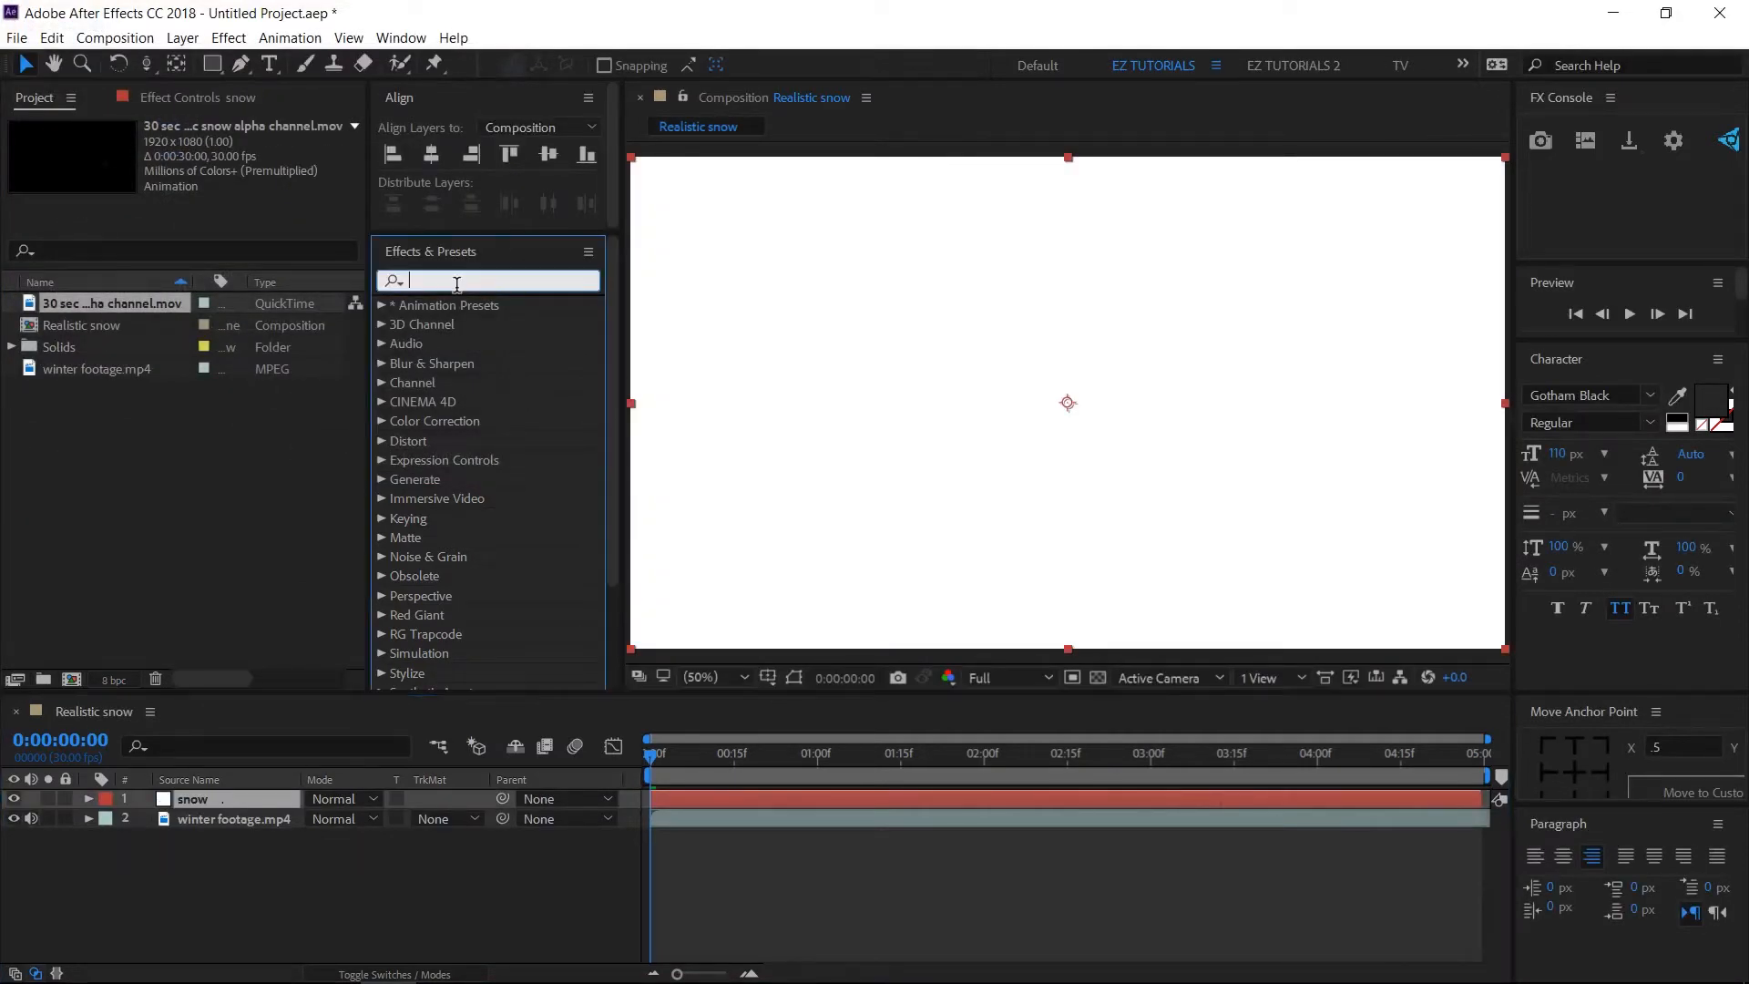
type("parti")
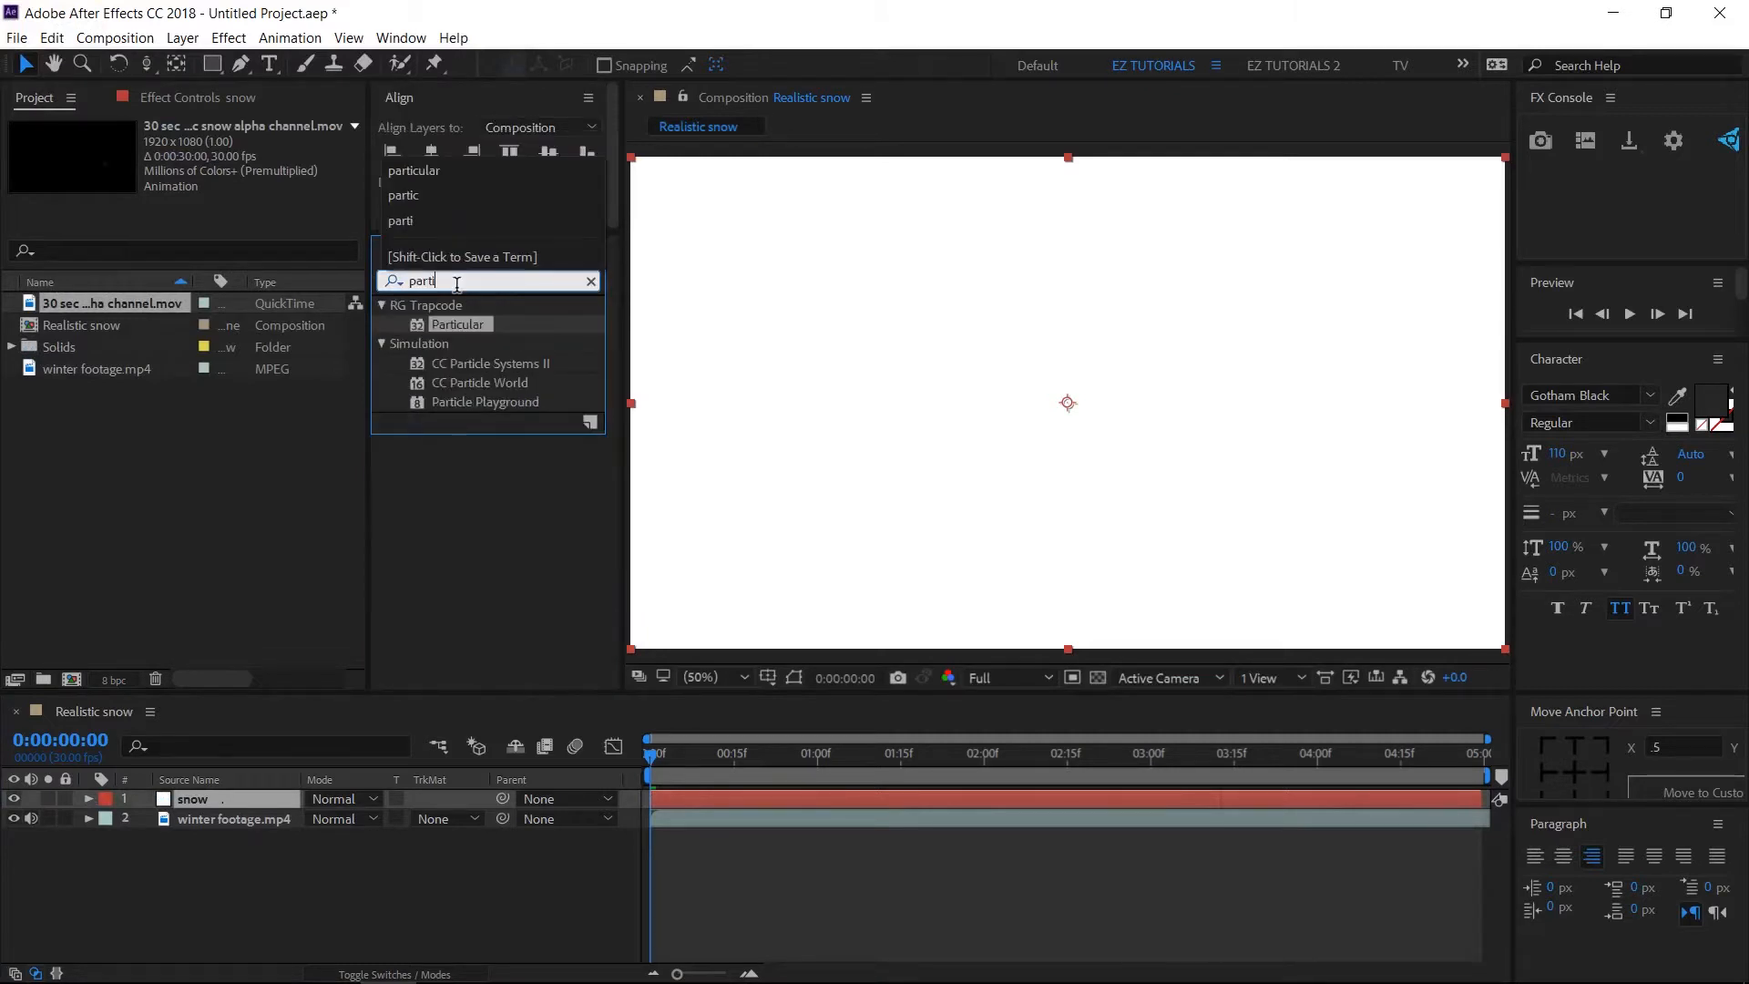
type("cula")
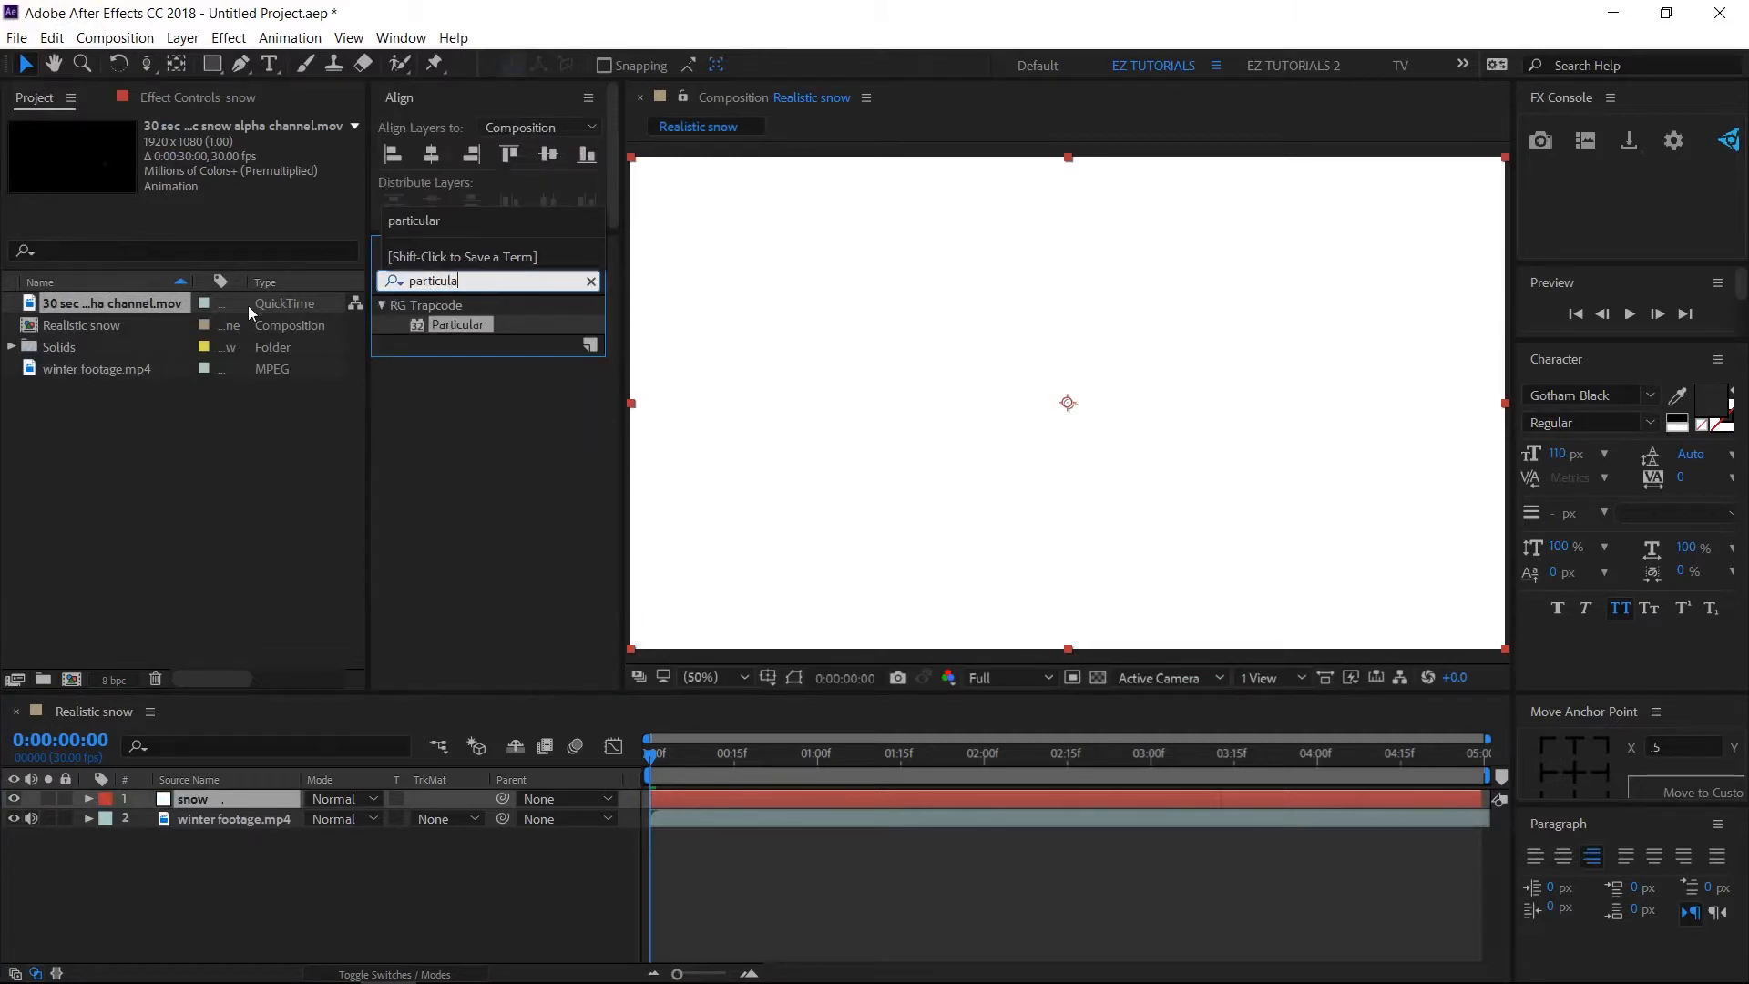
left_click_drag(468, 328, 255, 800)
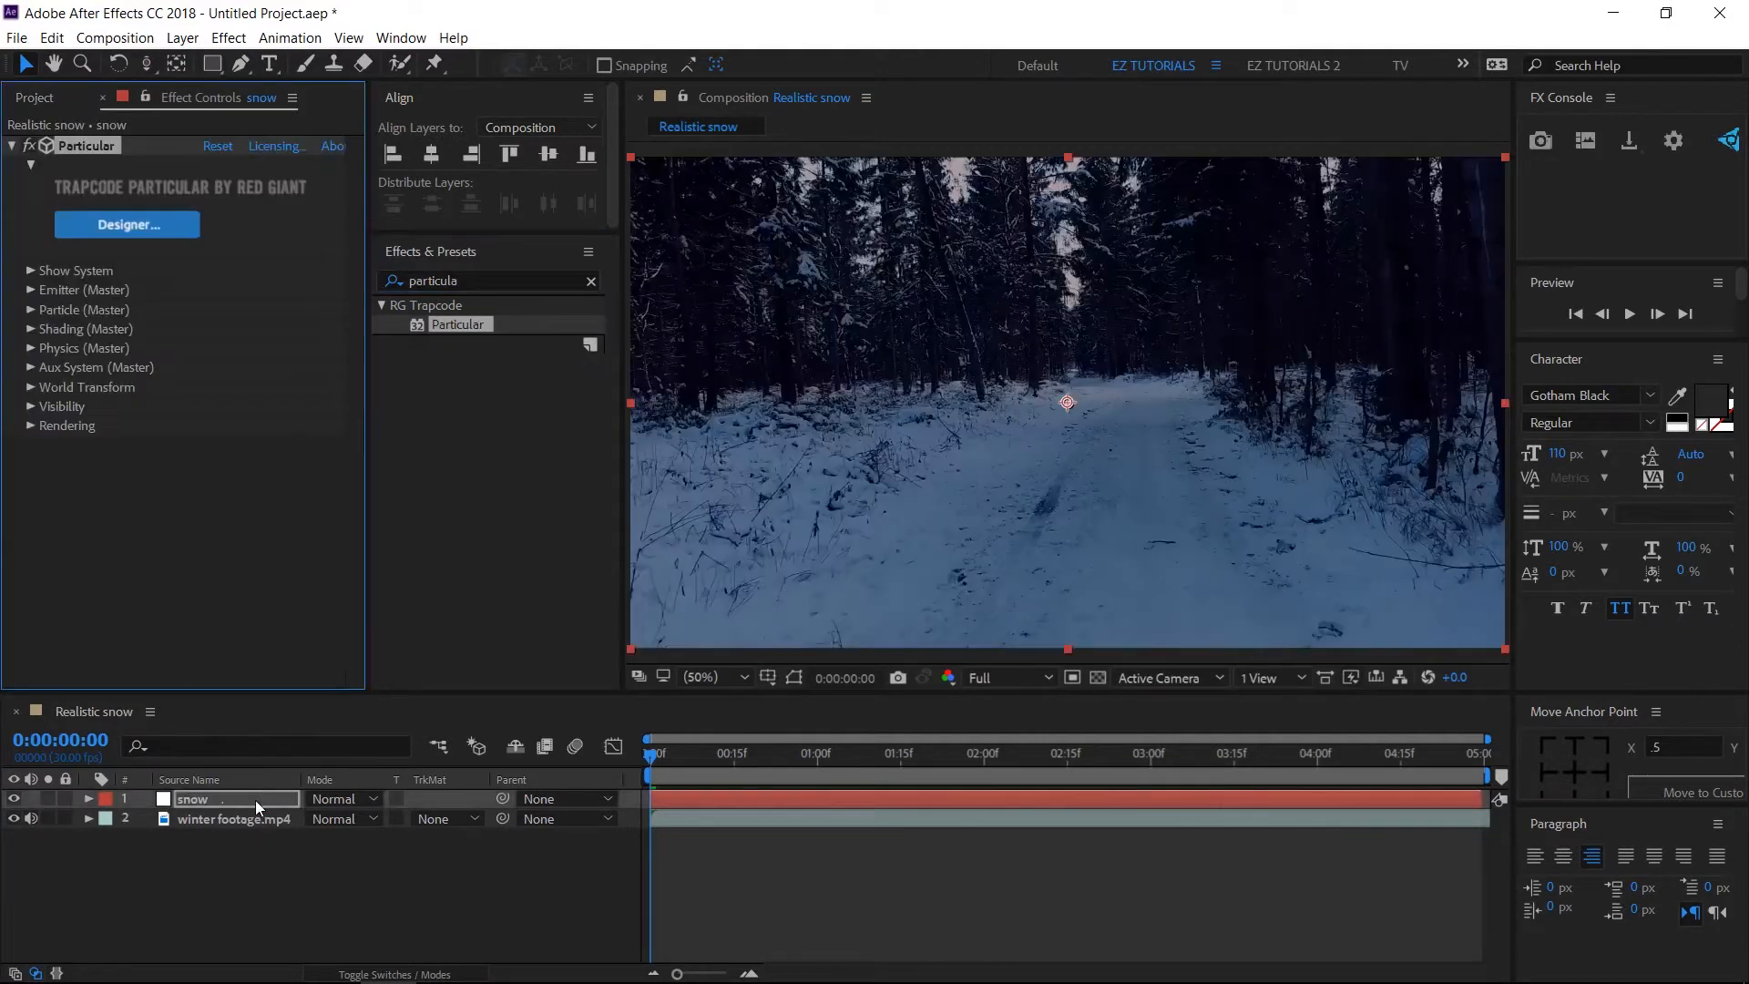
At 0:00:02:03, set Particular's master emitter to 400 particles per second and its Emitter Type to Box.
left_click(998, 756)
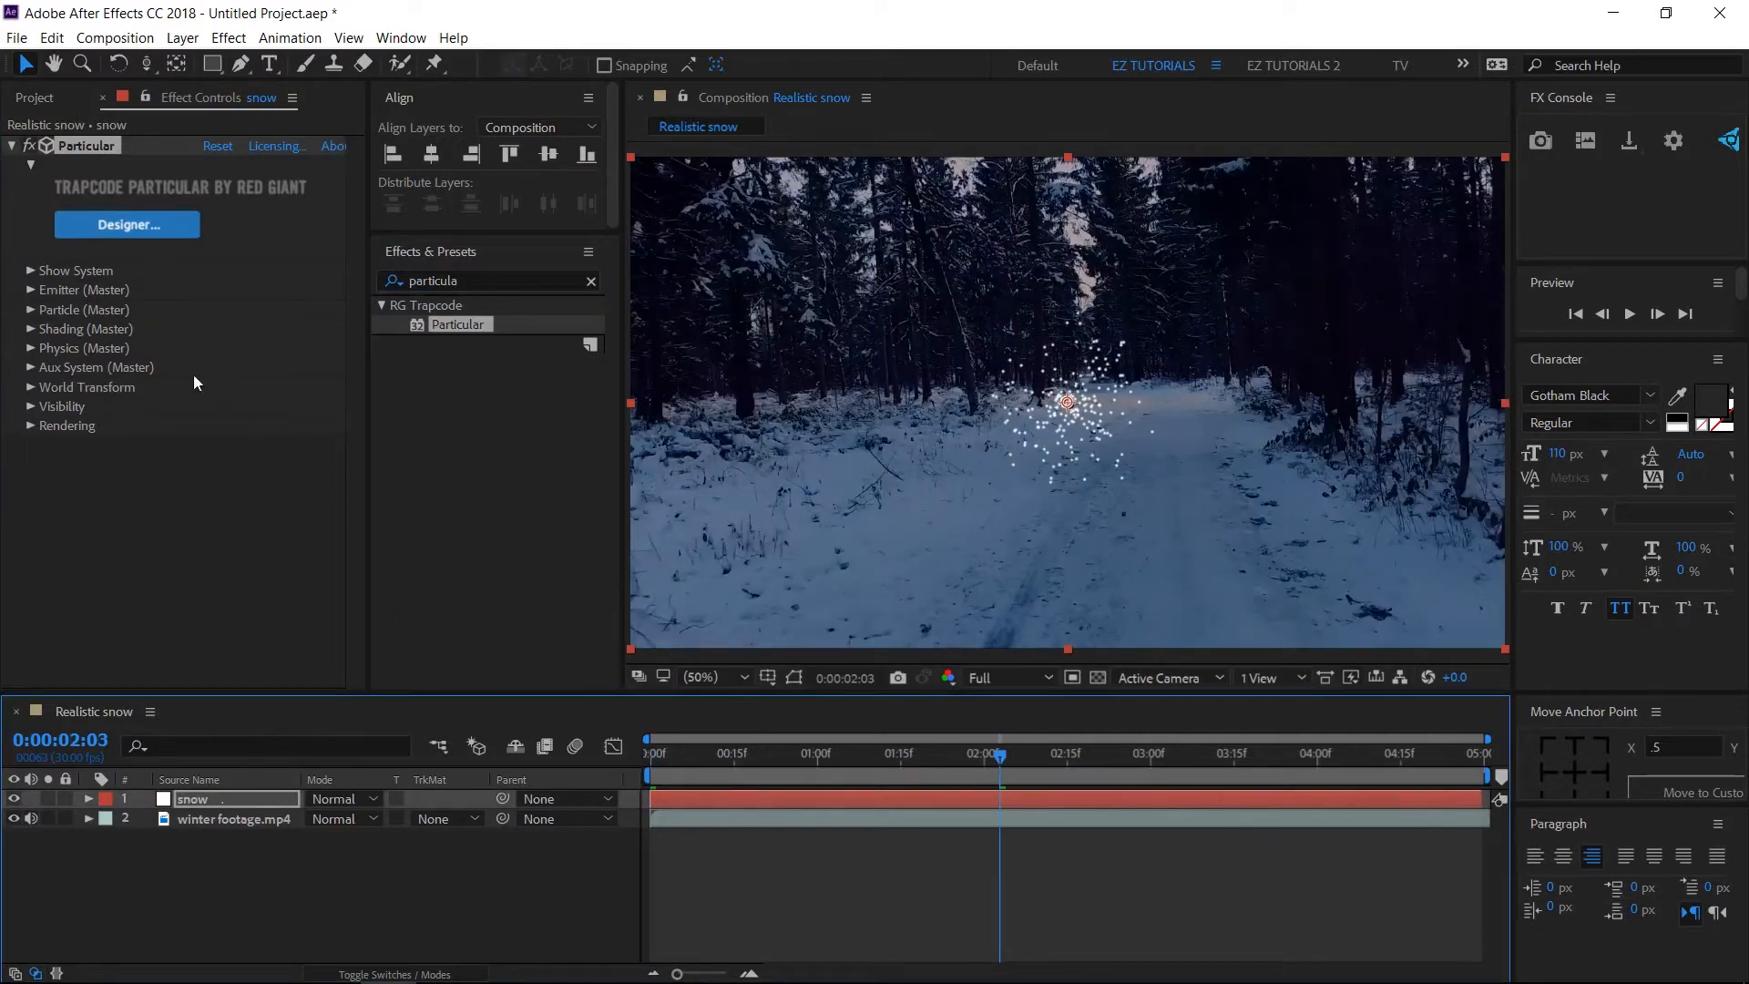
left_click(31, 290)
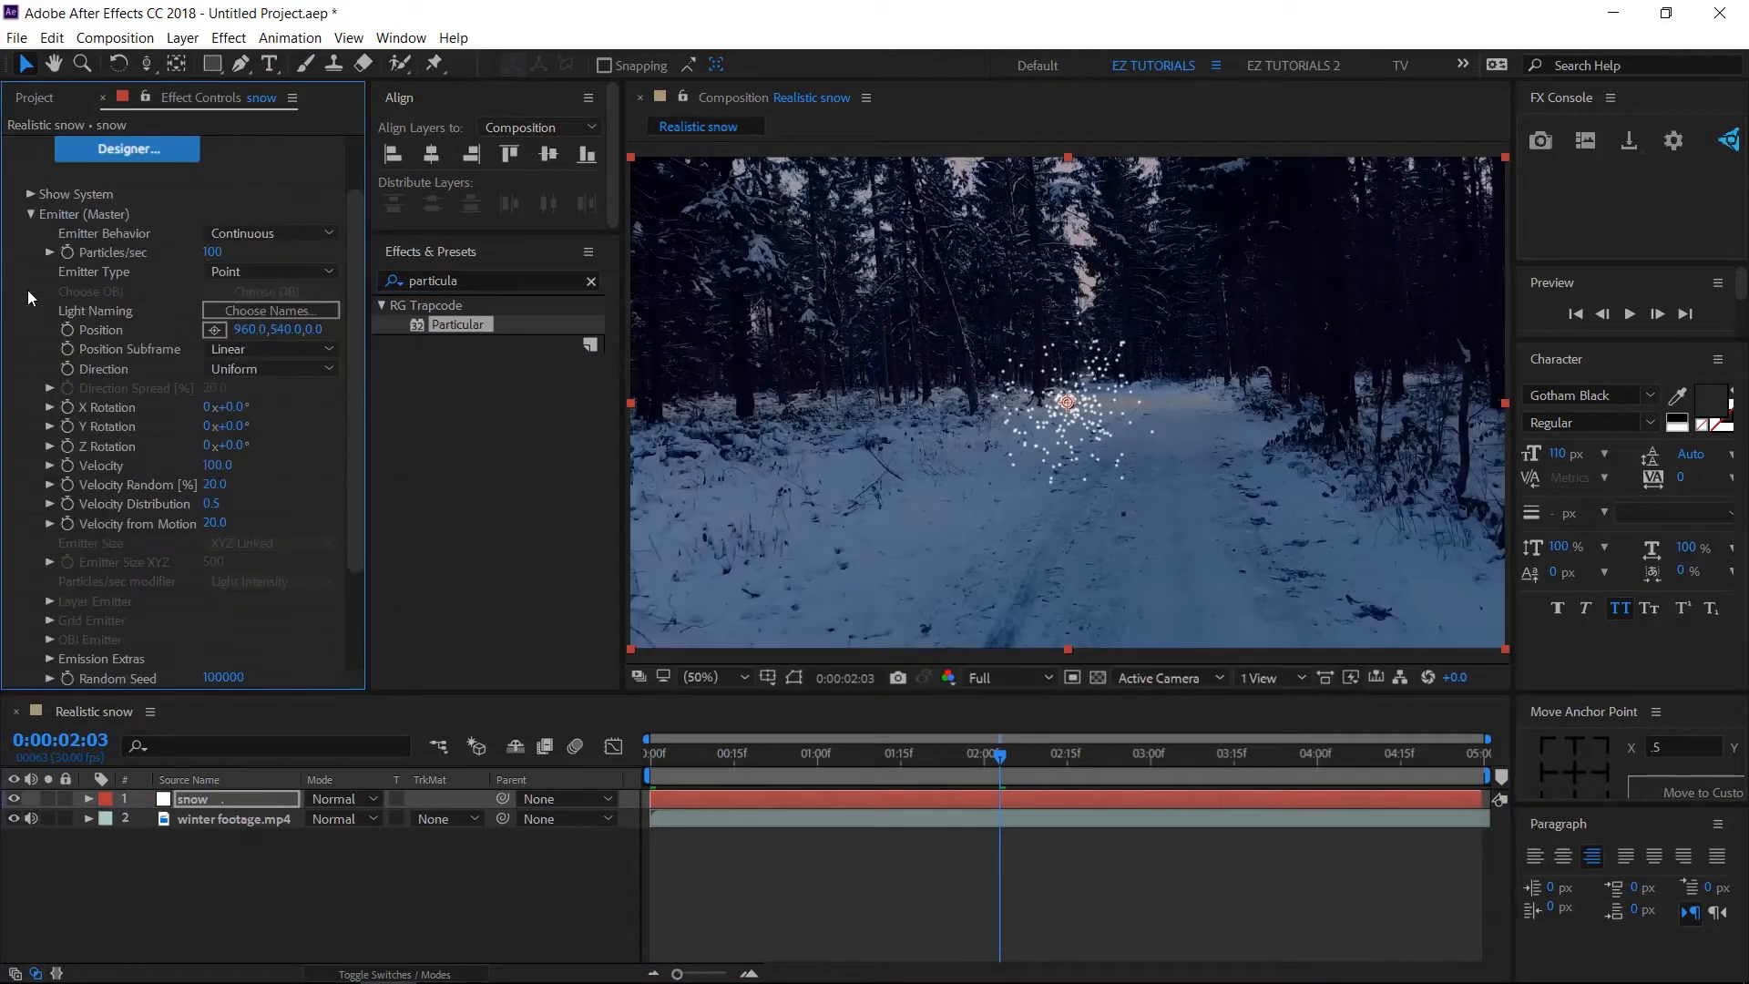
left_click(215, 252)
type("400")
left_click(279, 249)
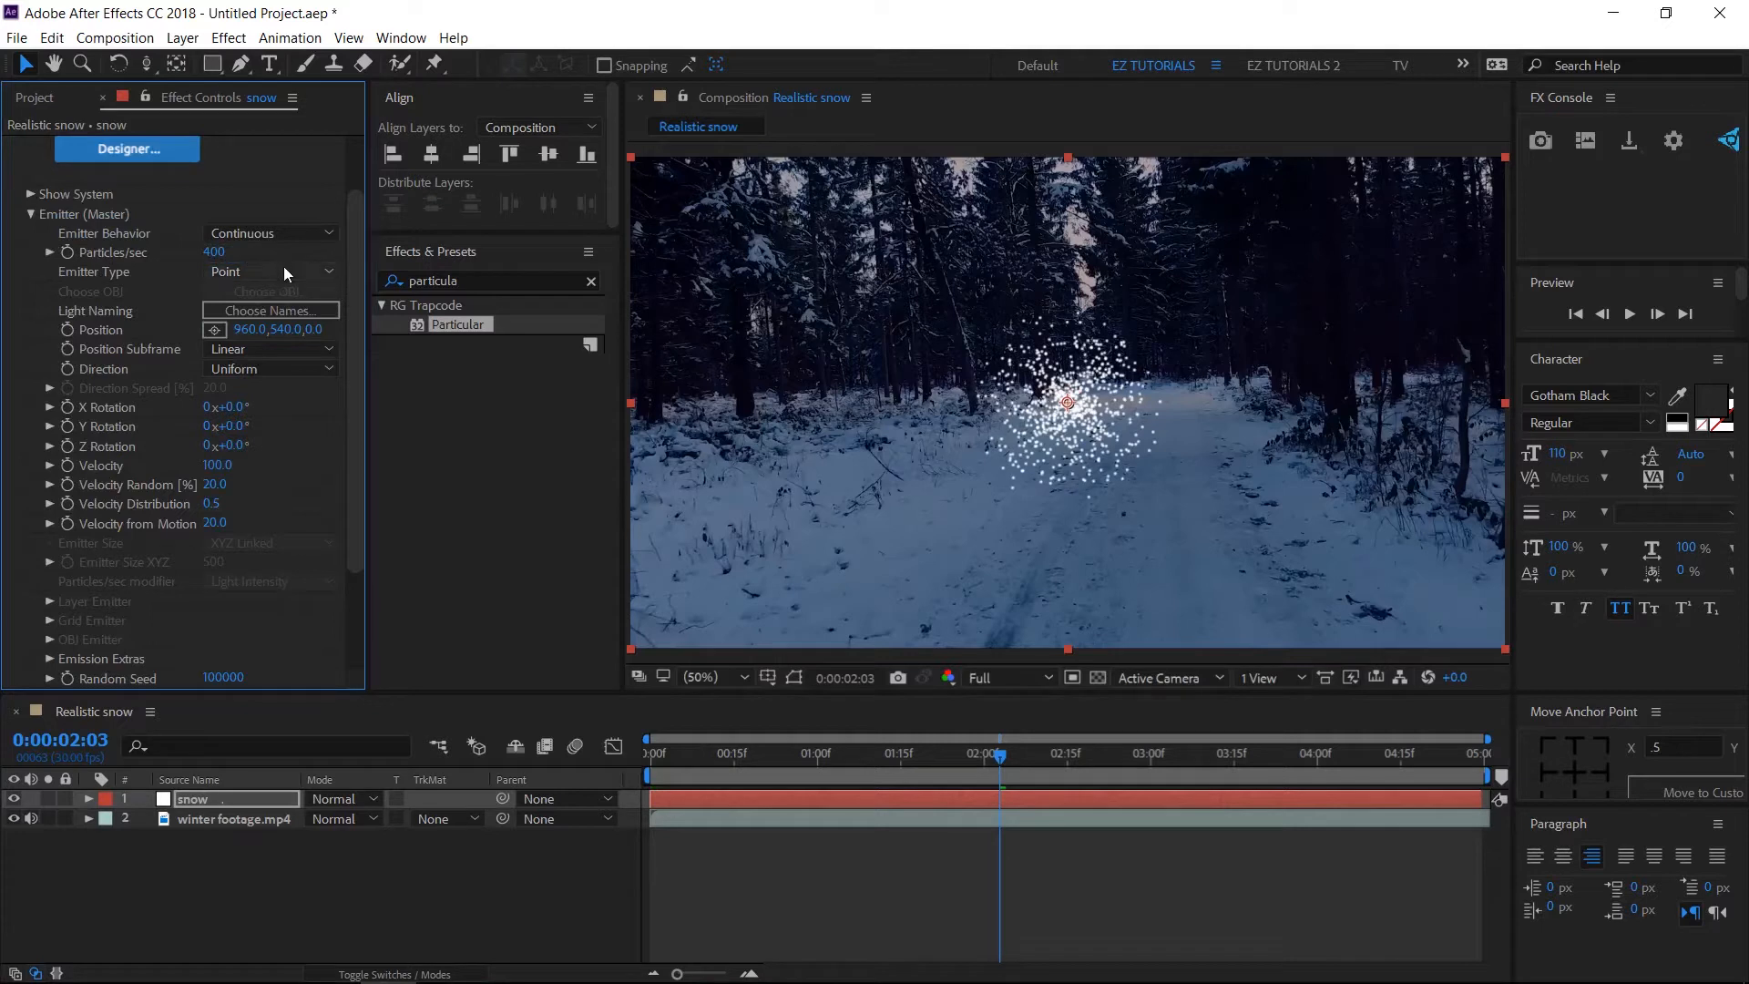
left_click(282, 270)
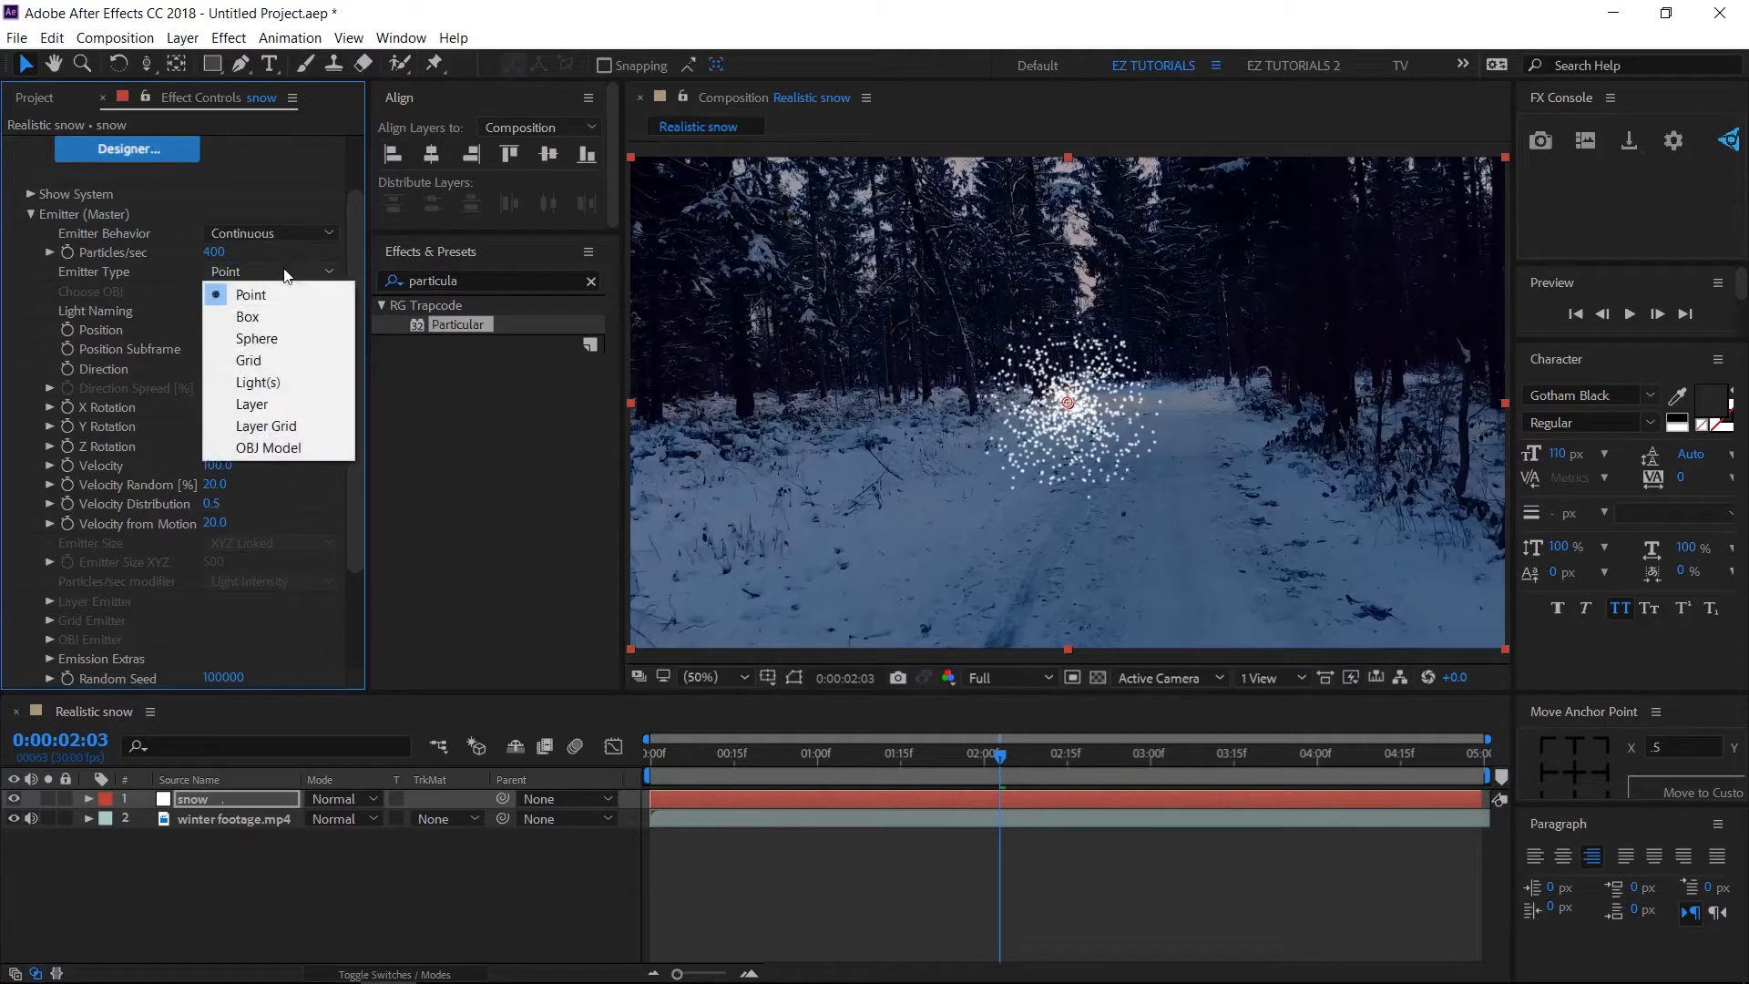
left_click(264, 320)
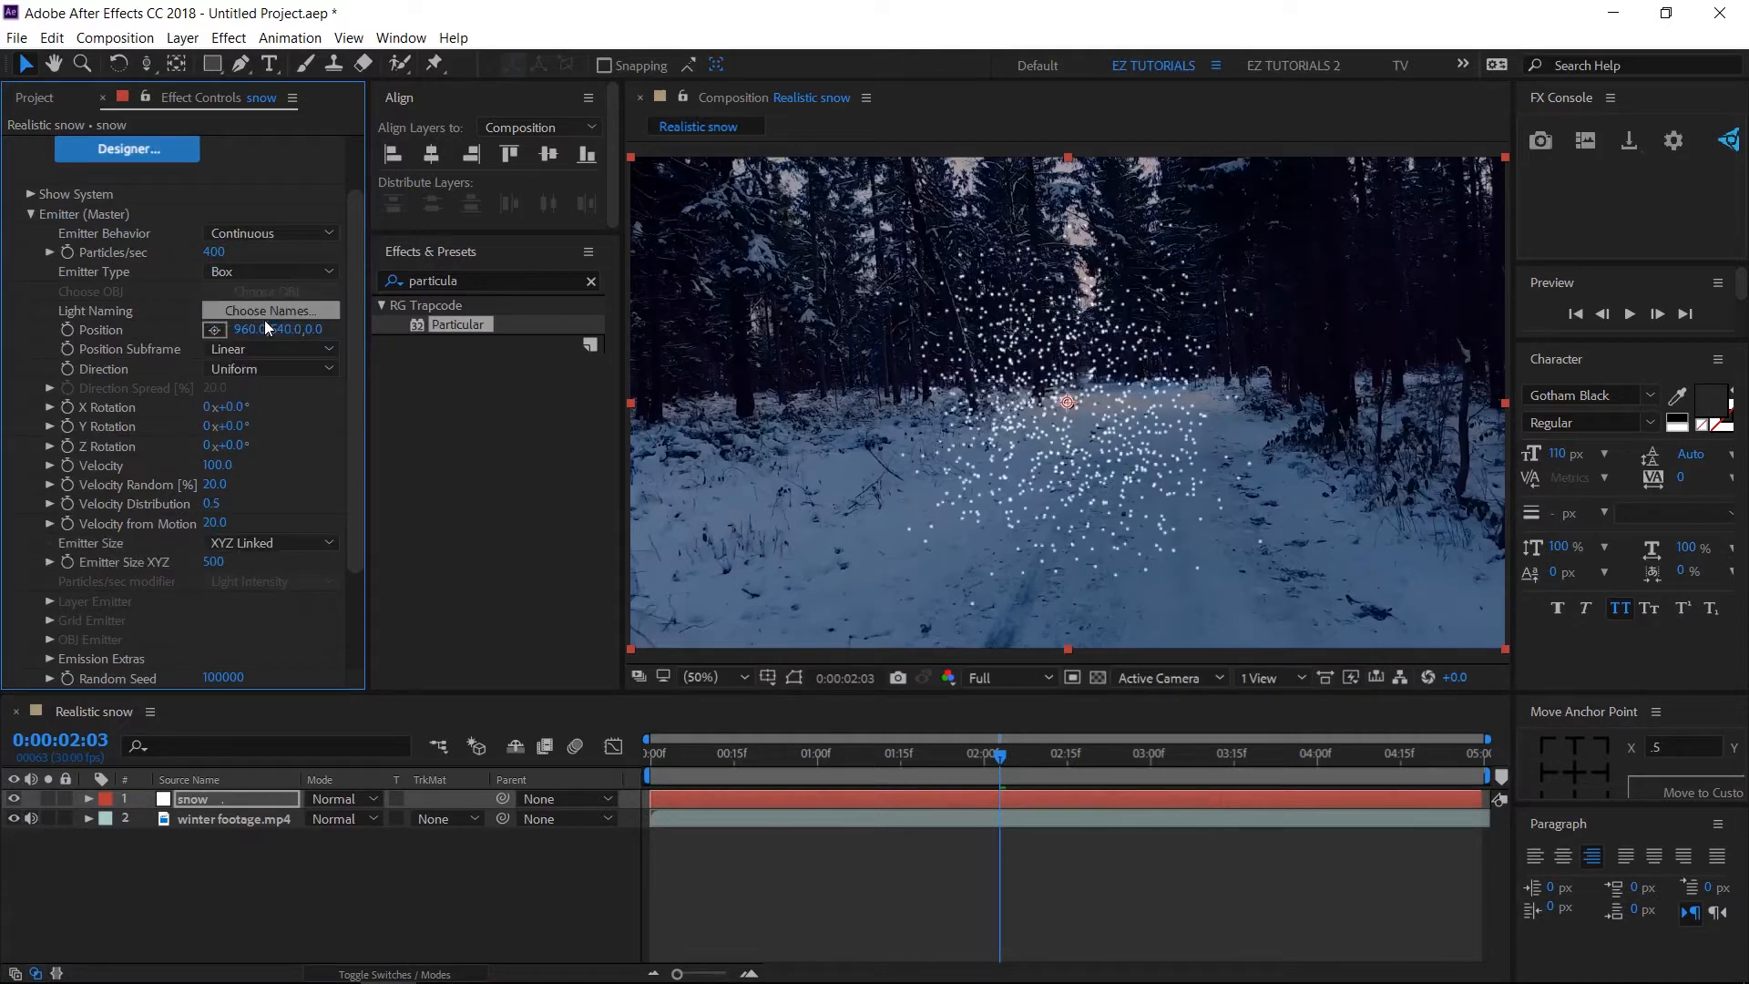
Switch the Emitter Size to XYZ Individual and set X to 2250, Y to 0 and Z to 1850.
left_click(269, 544)
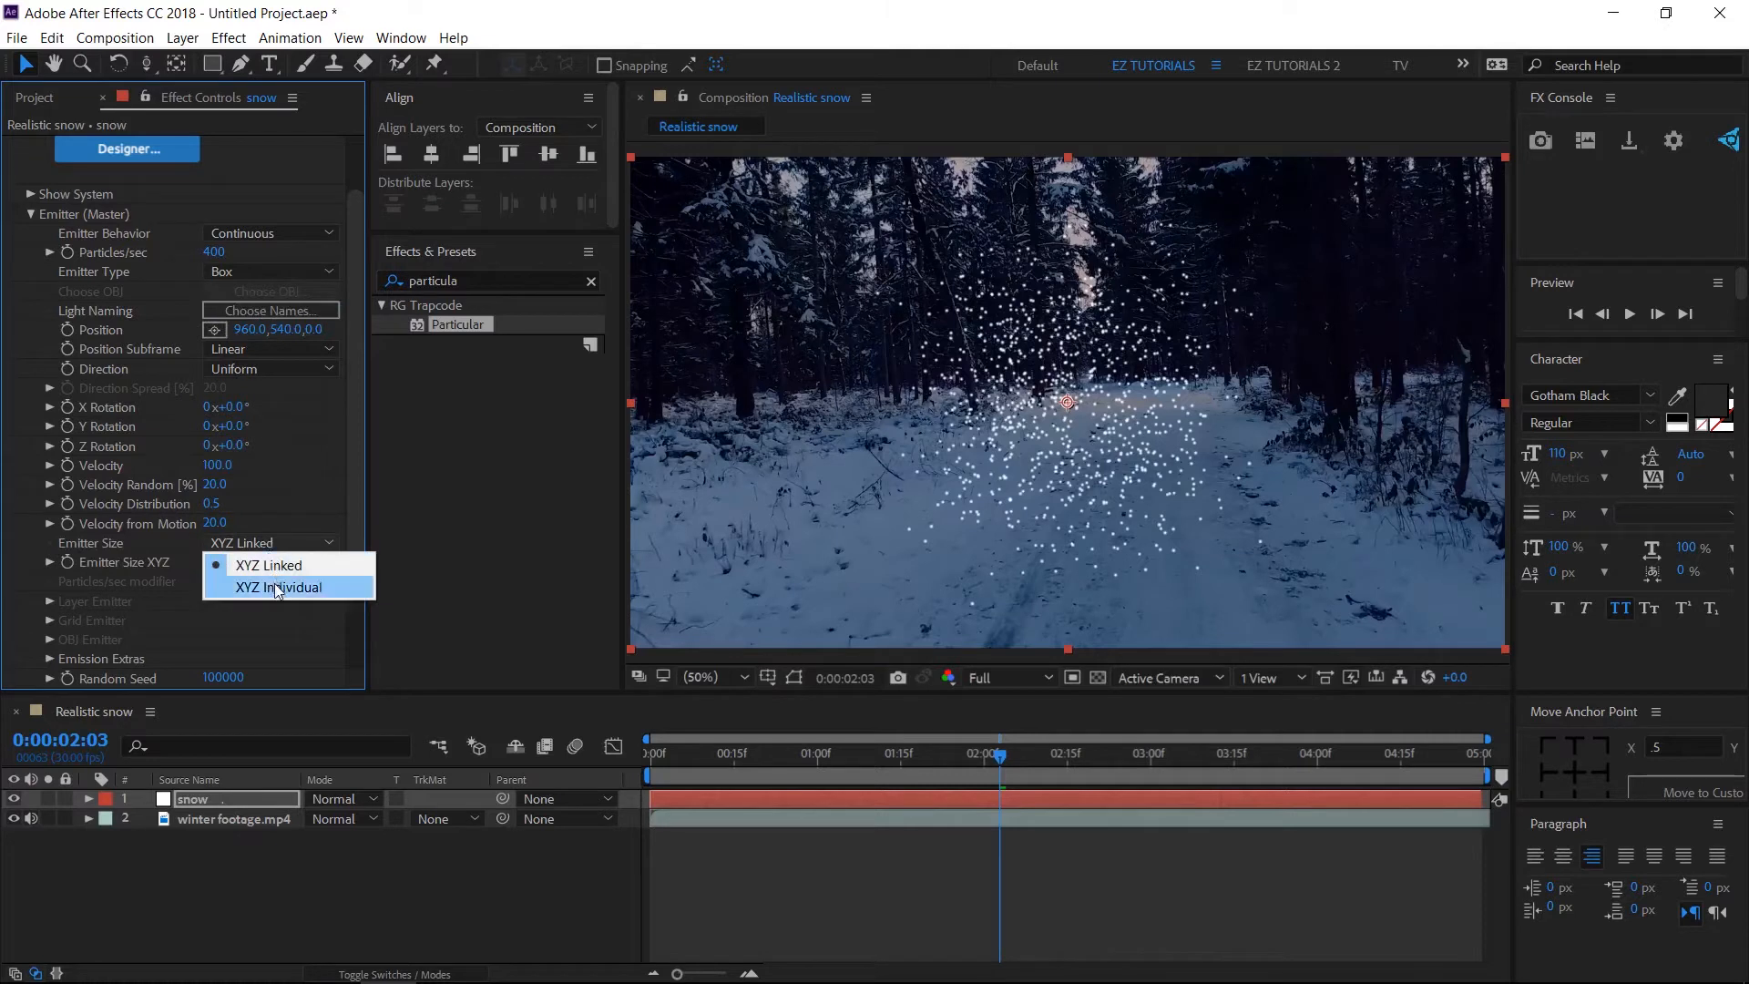
left_click(273, 588)
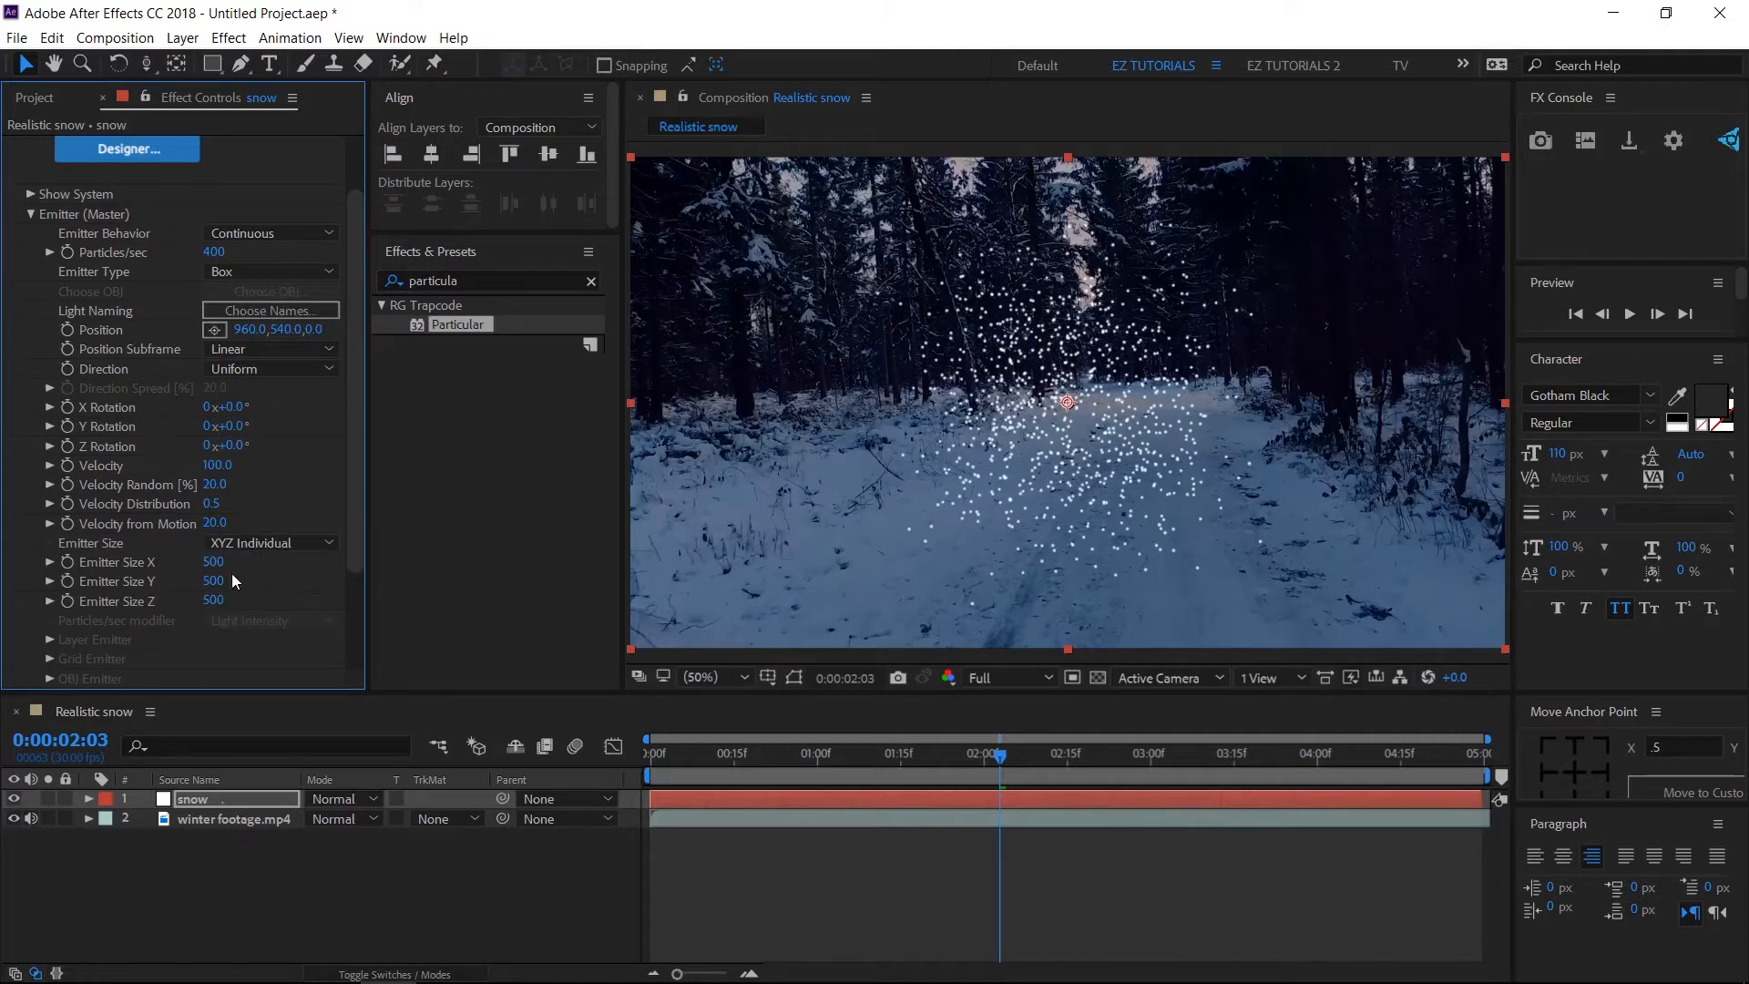
type("2250")
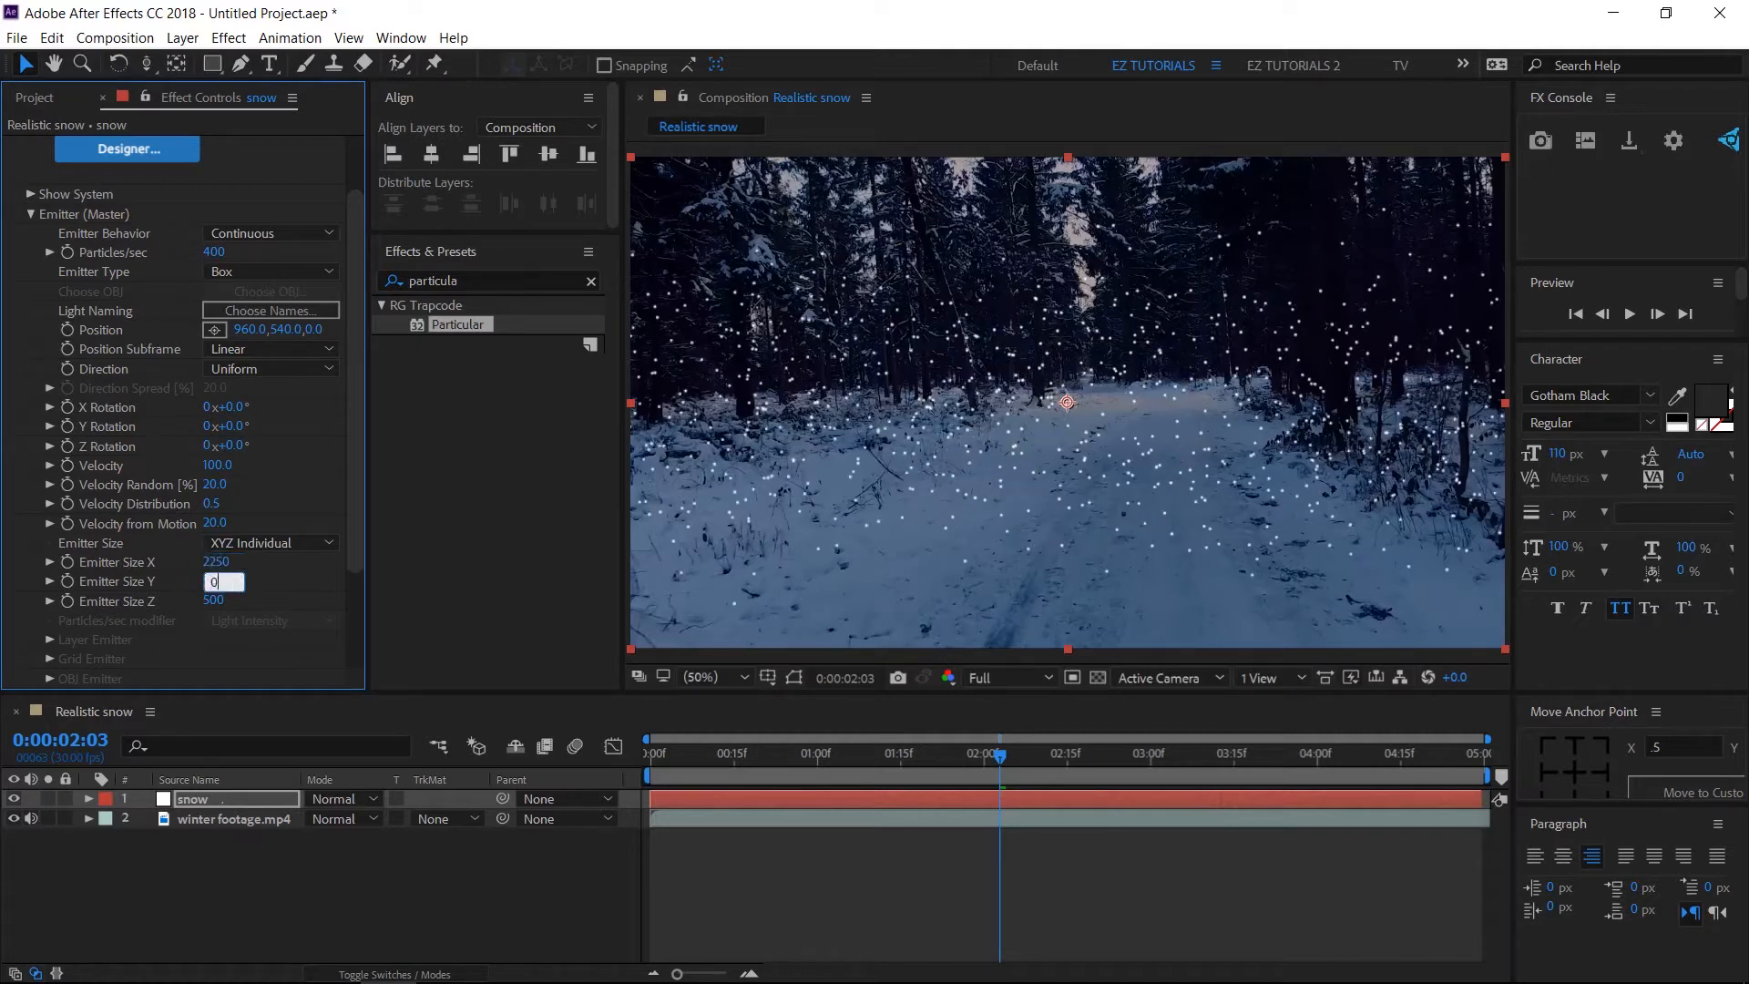
type("18")
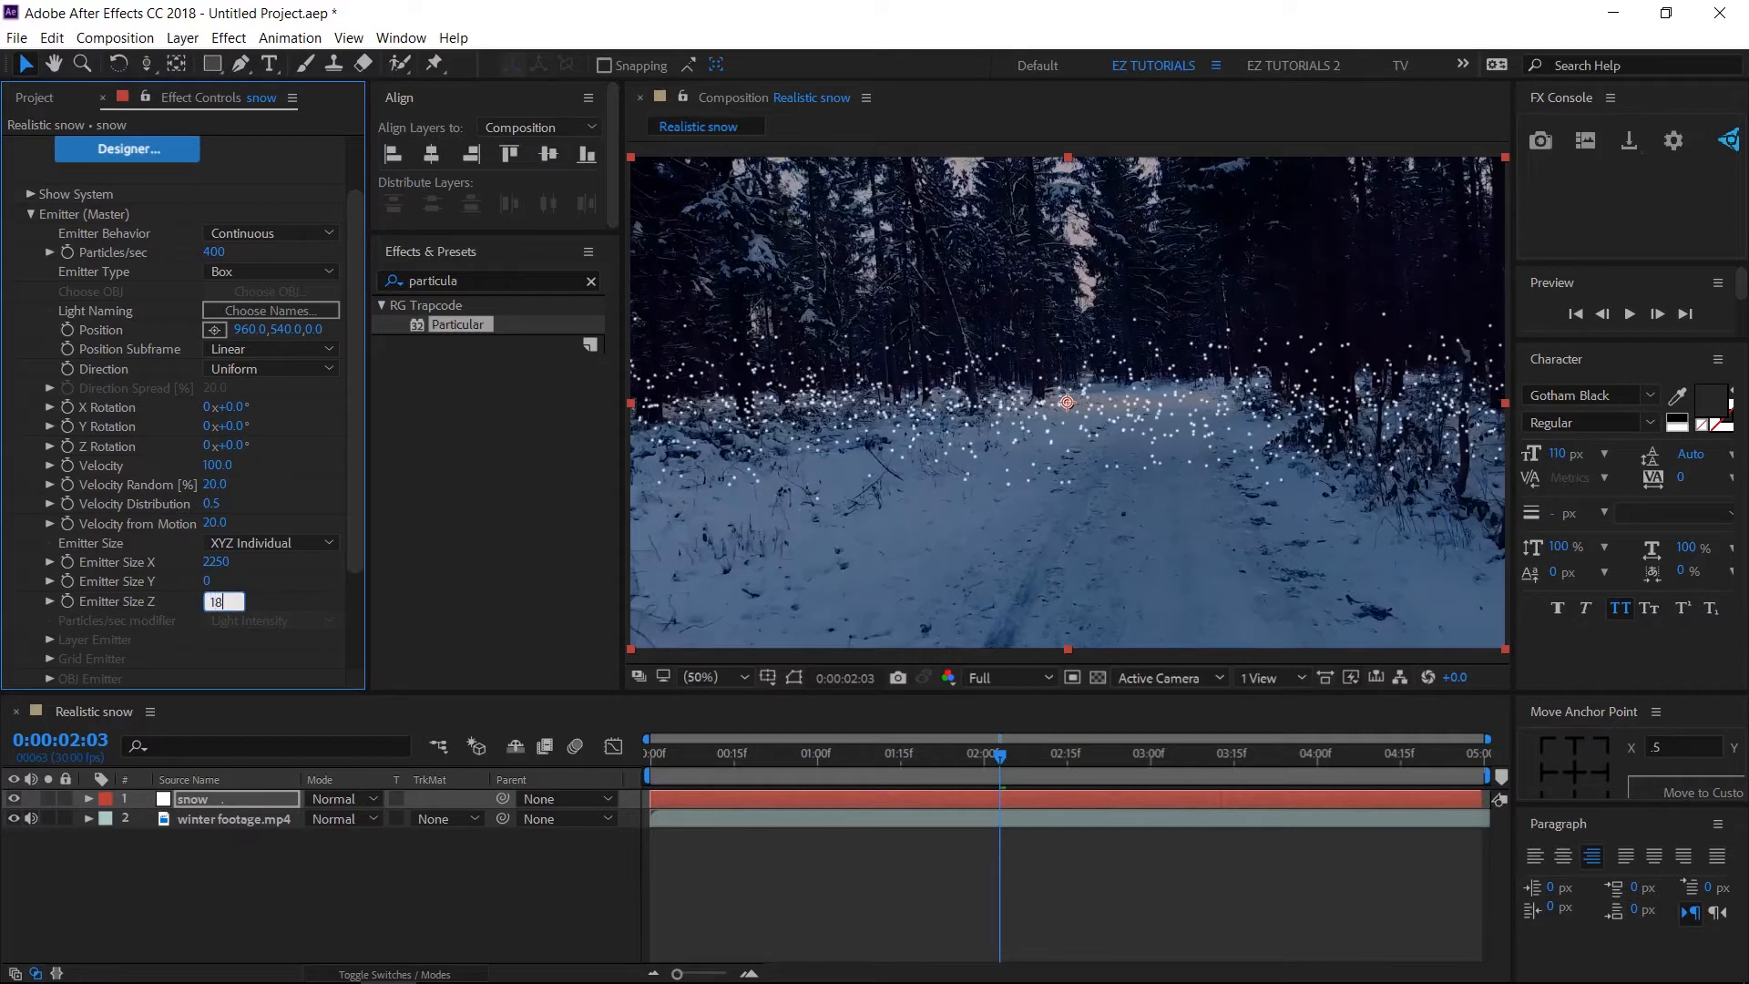
type("50")
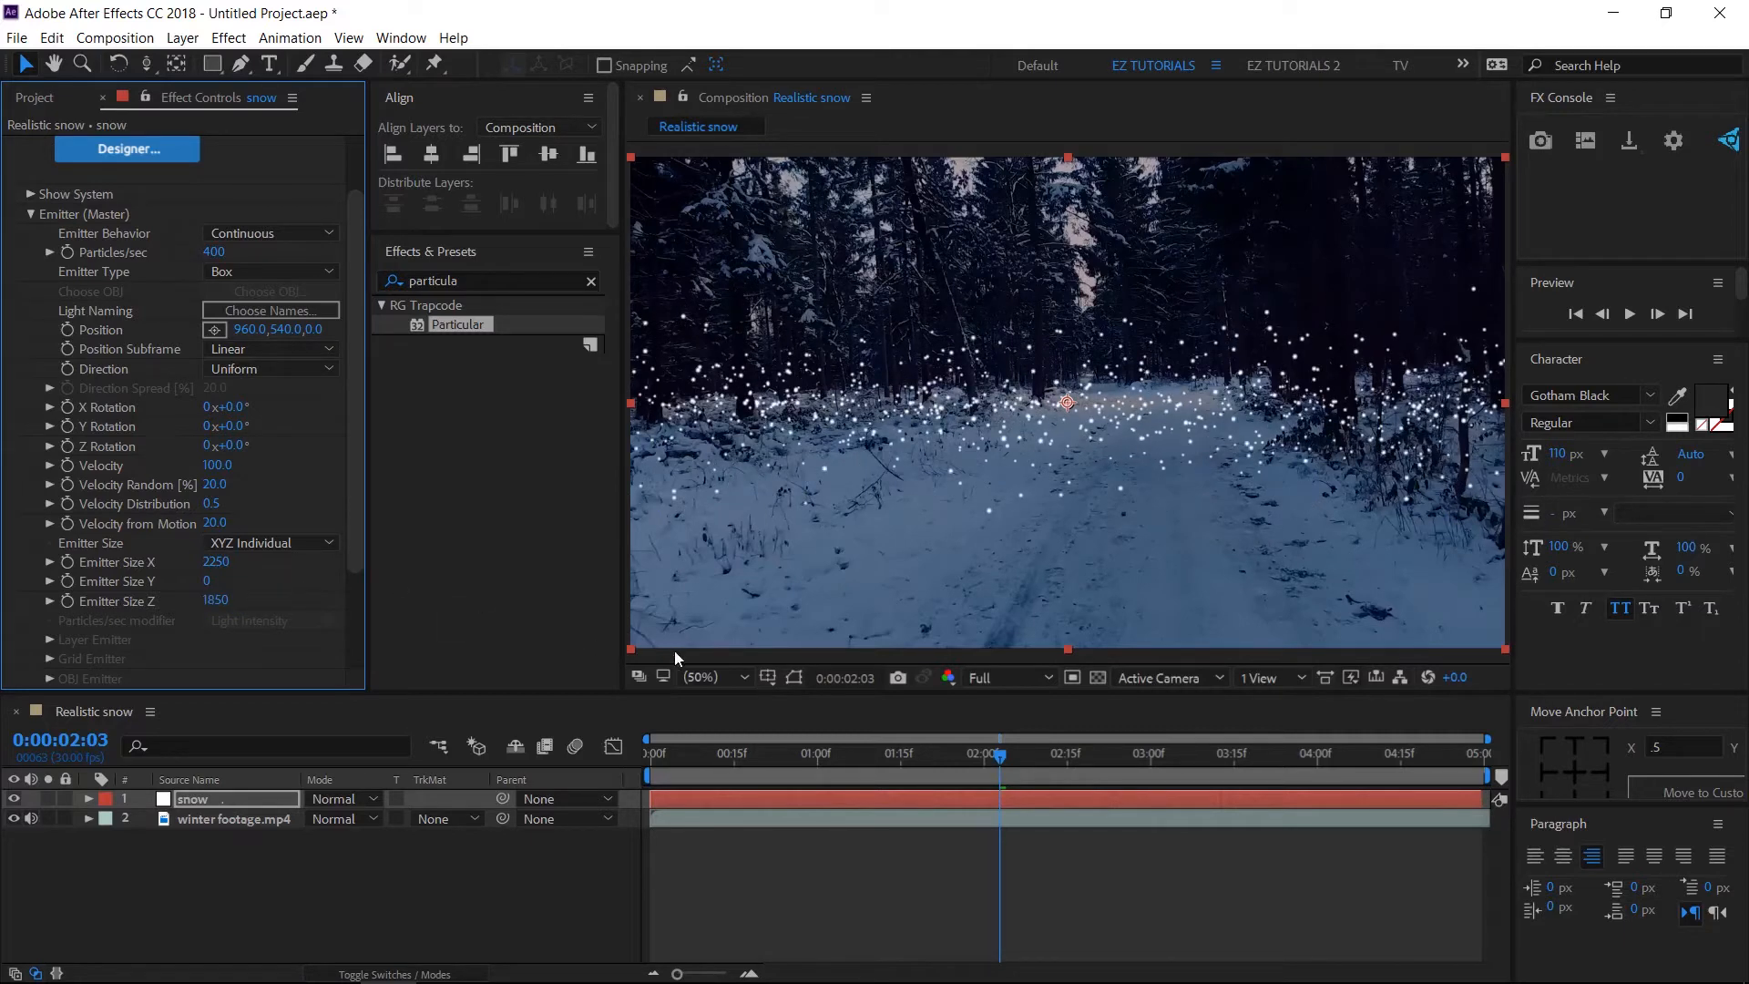
Place the emitter just above the middle of the frame's upper edge, at about 969, -102, and set Position Subframe to 10x Smooth.
left_click(714, 676)
left_click(710, 475)
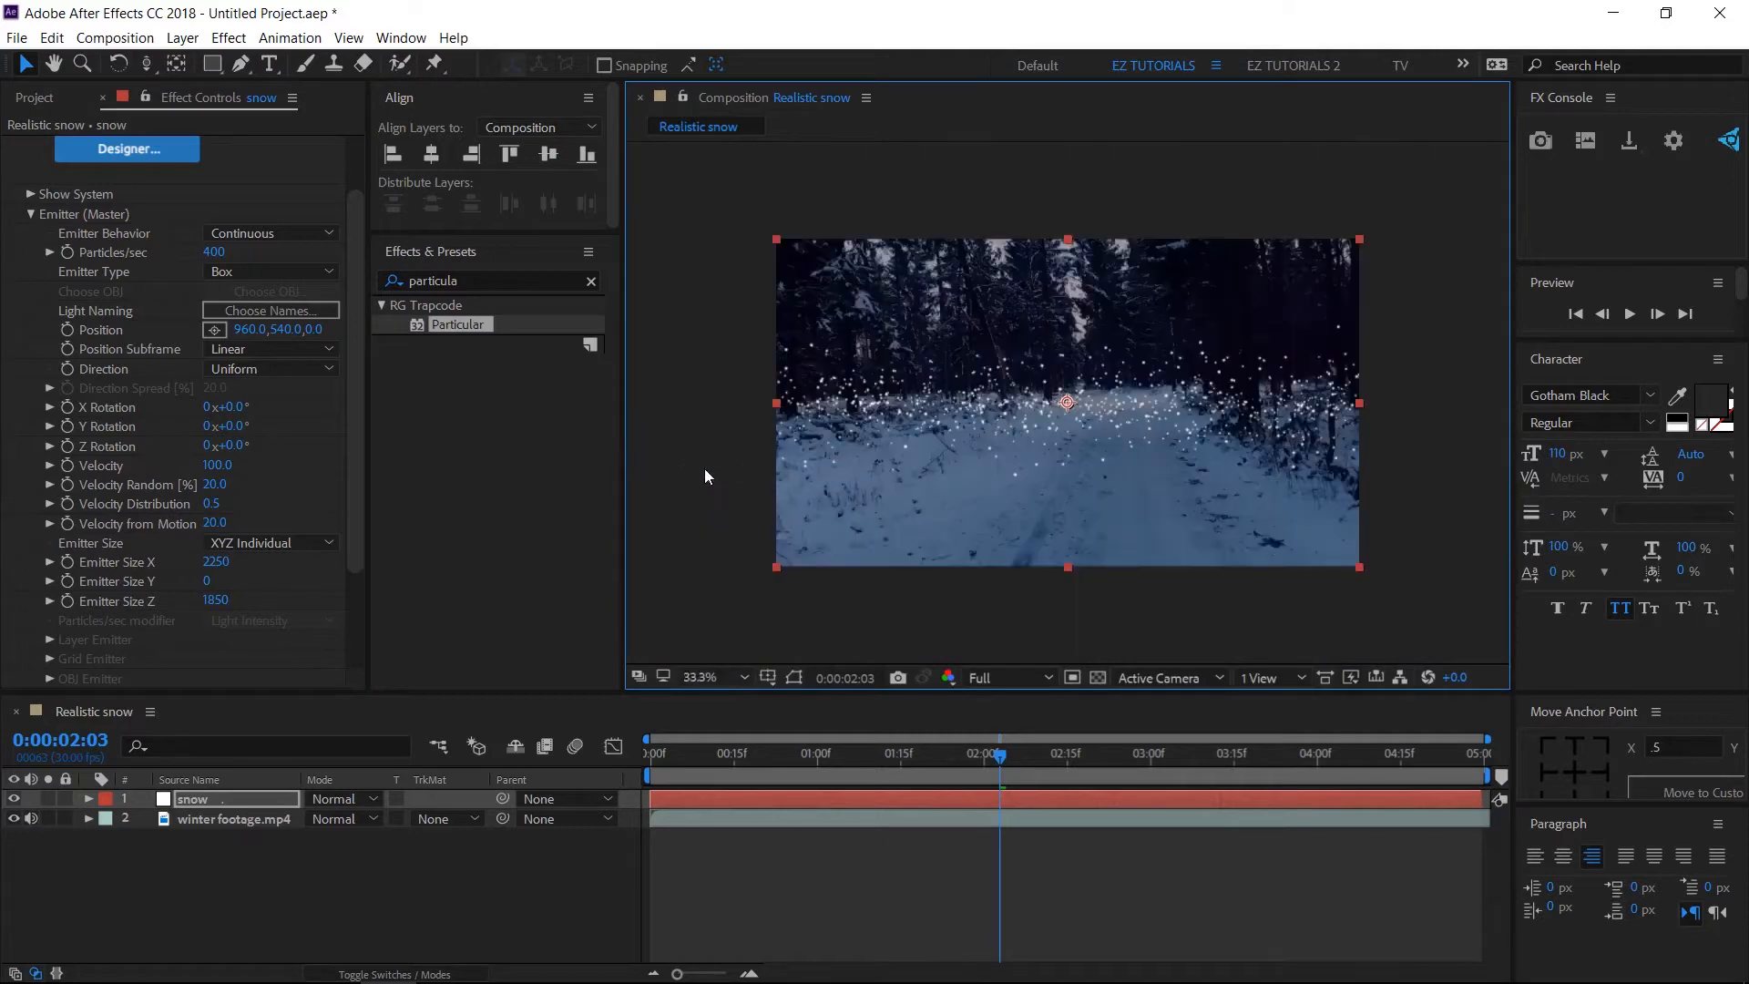
left_click(215, 329)
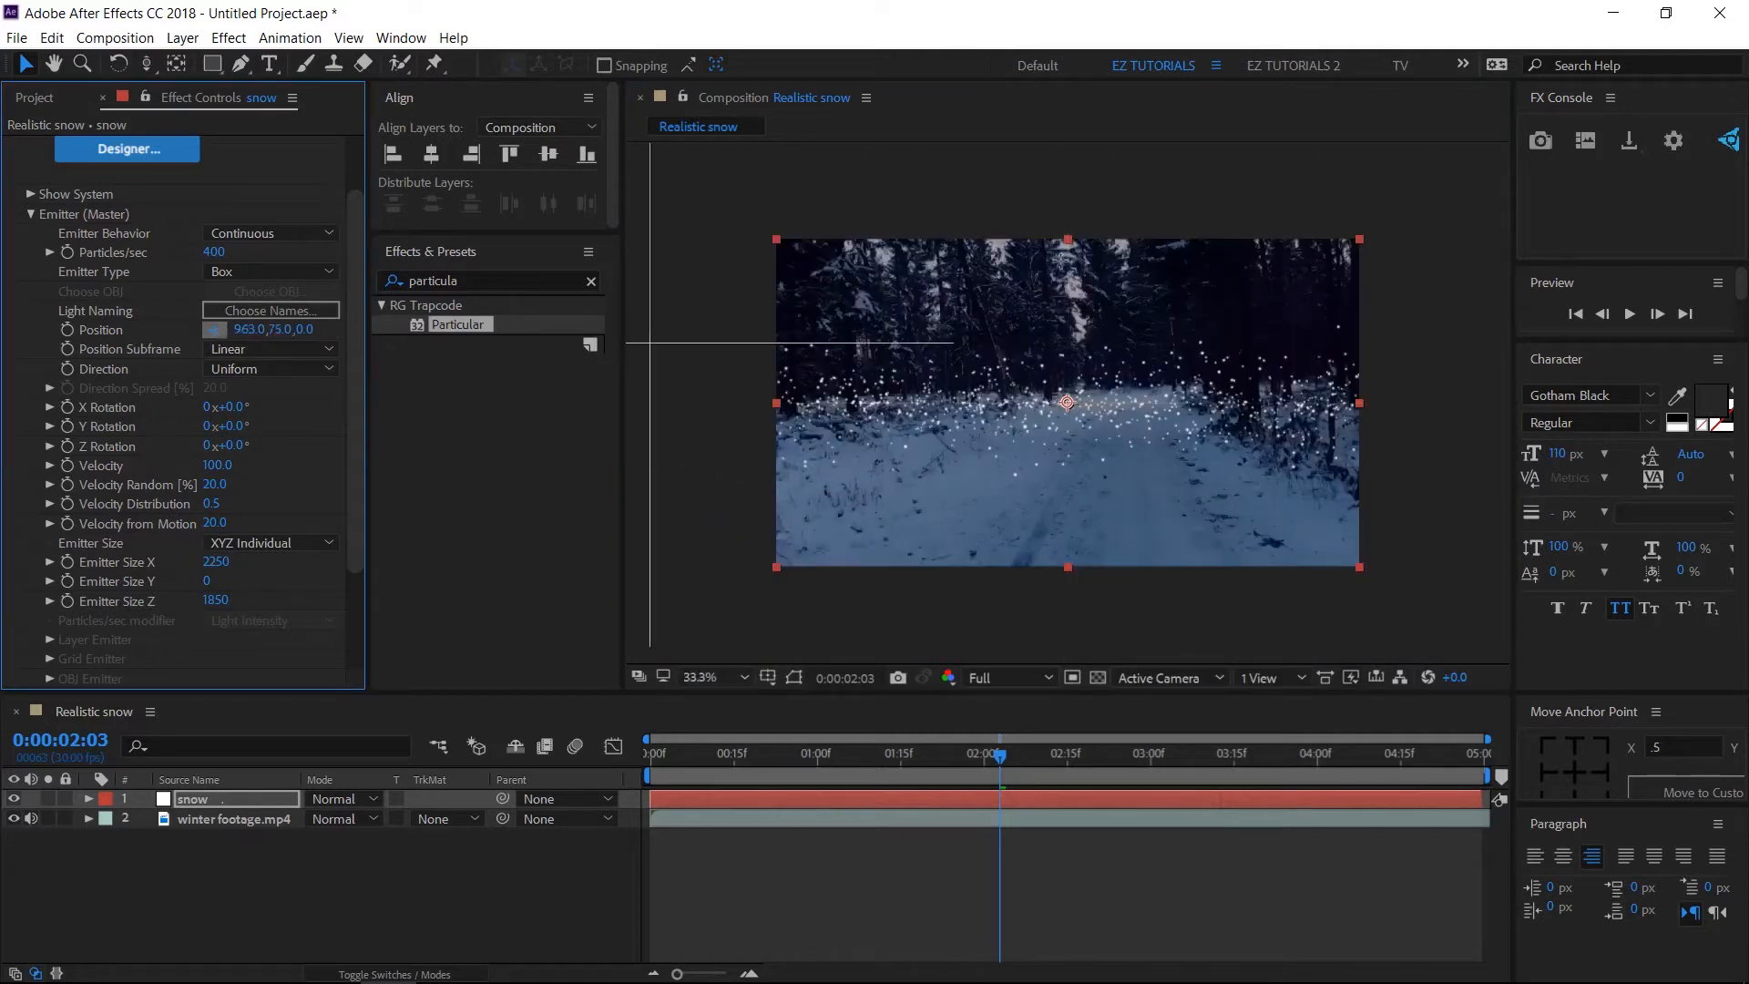
left_click(1070, 207)
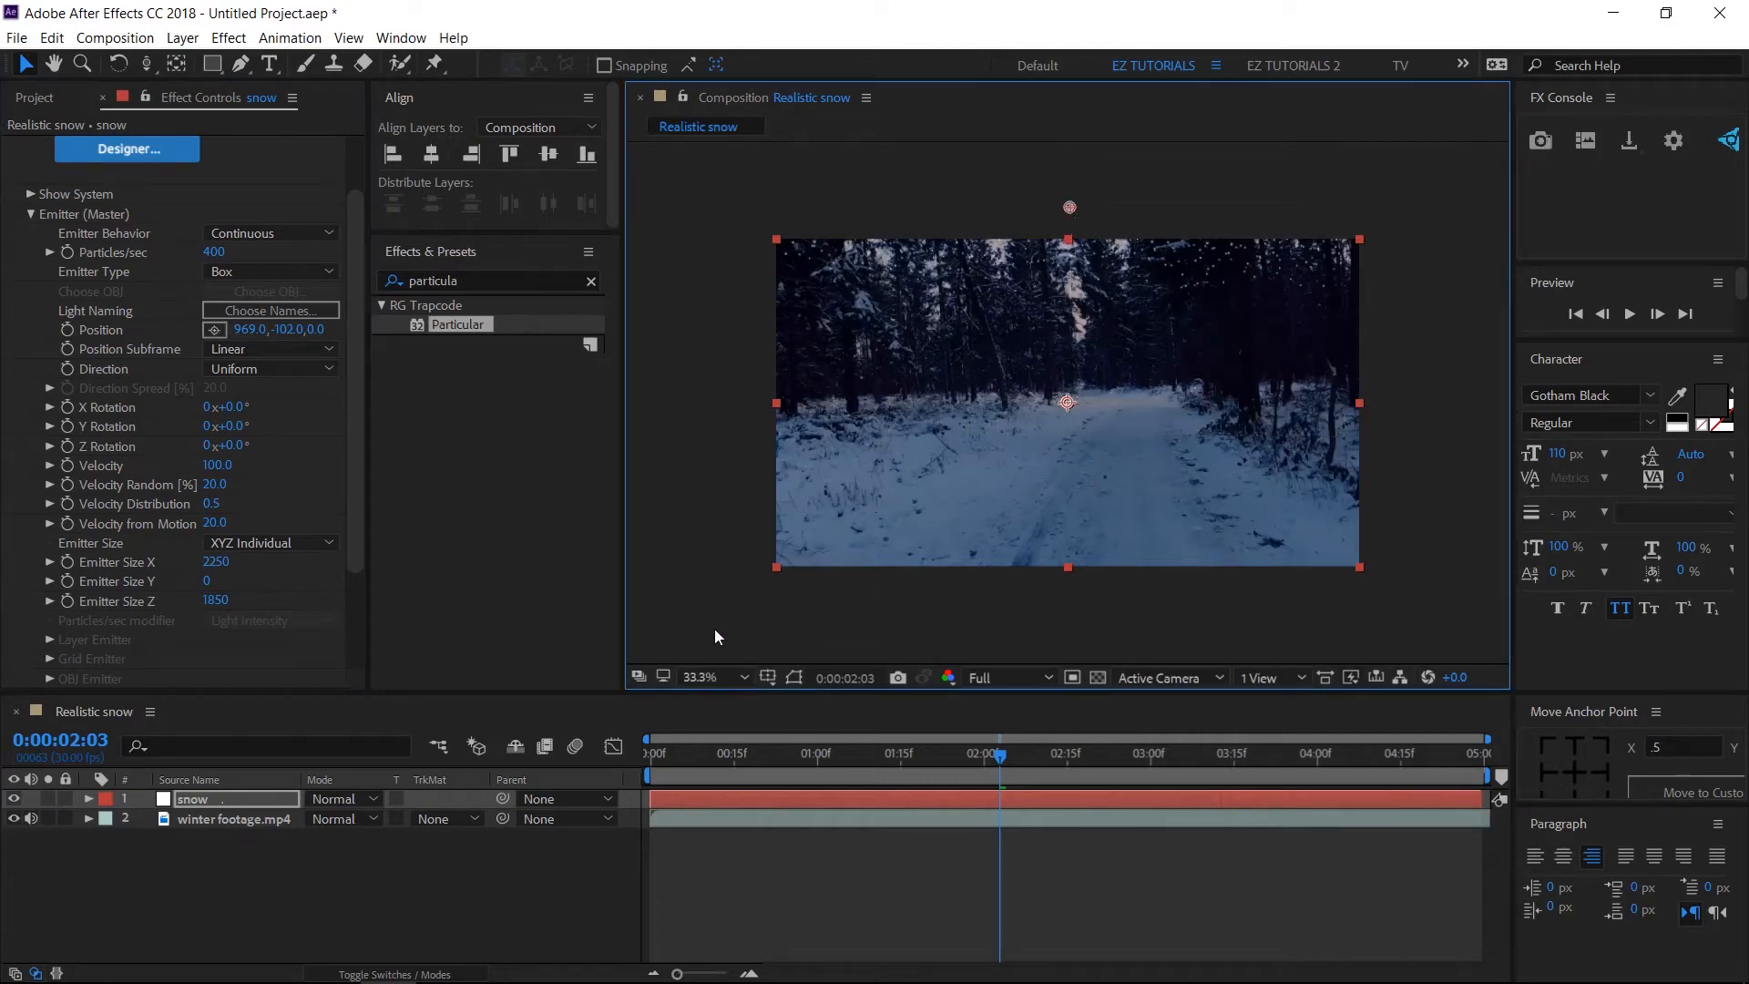
left_click(707, 674)
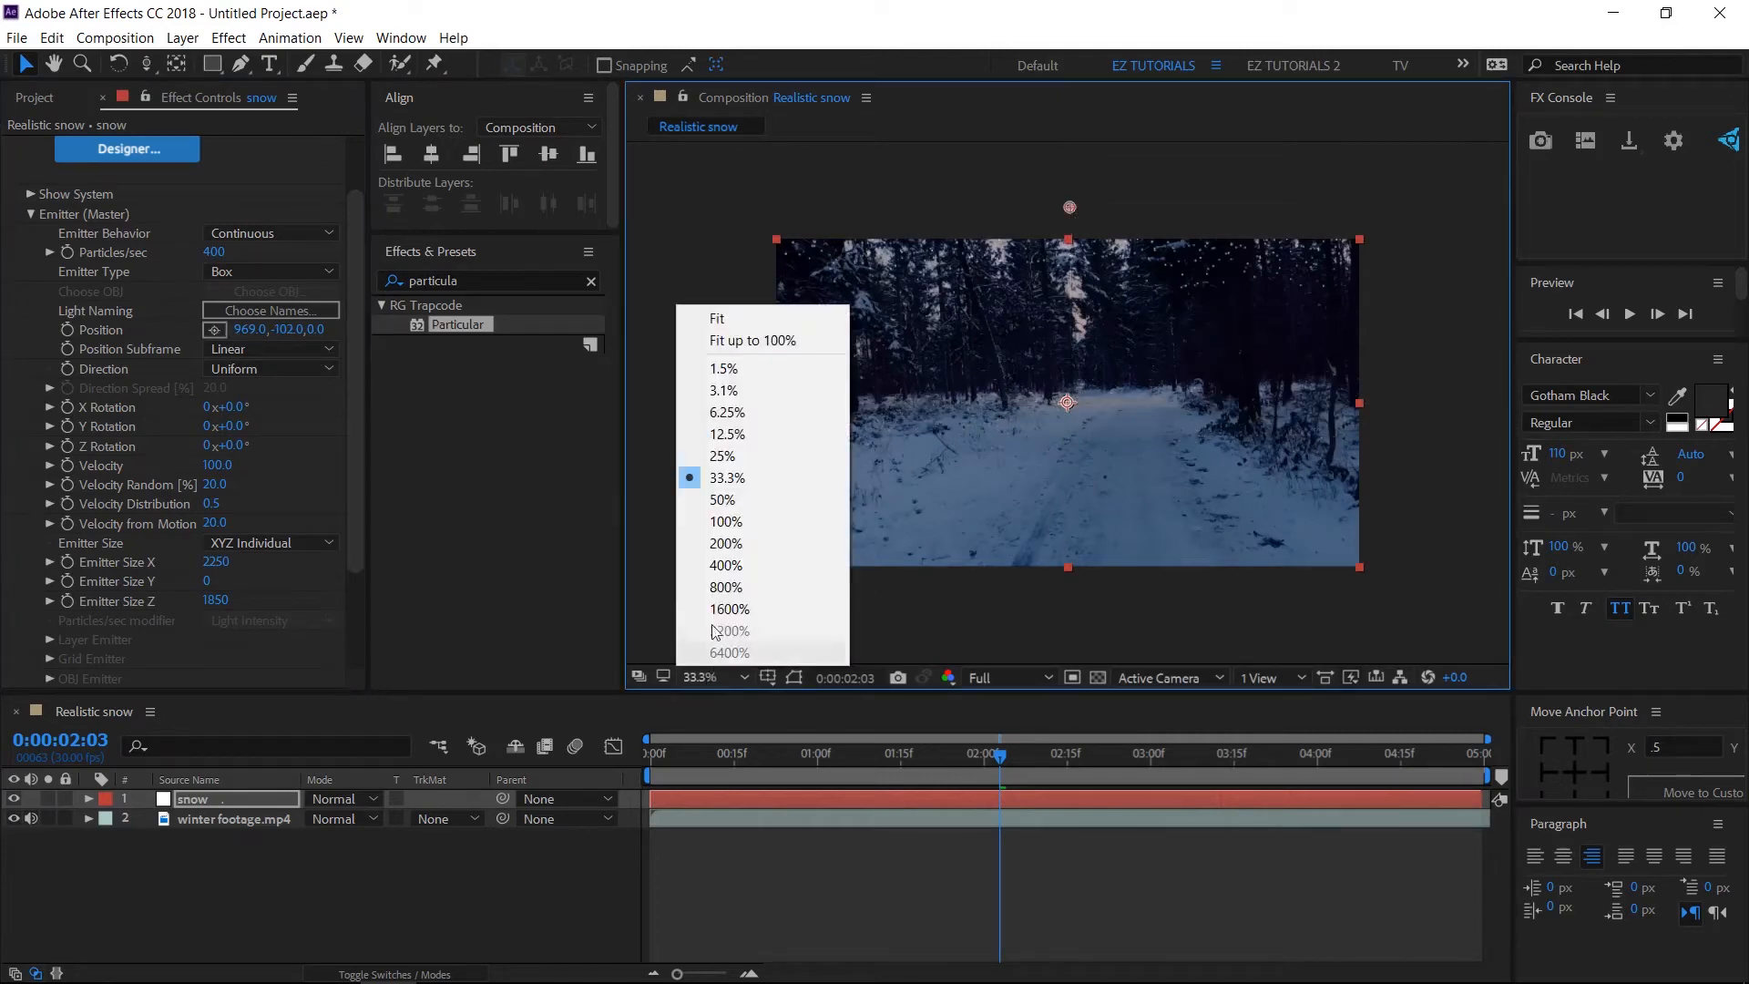
left_click(740, 342)
left_click(286, 348)
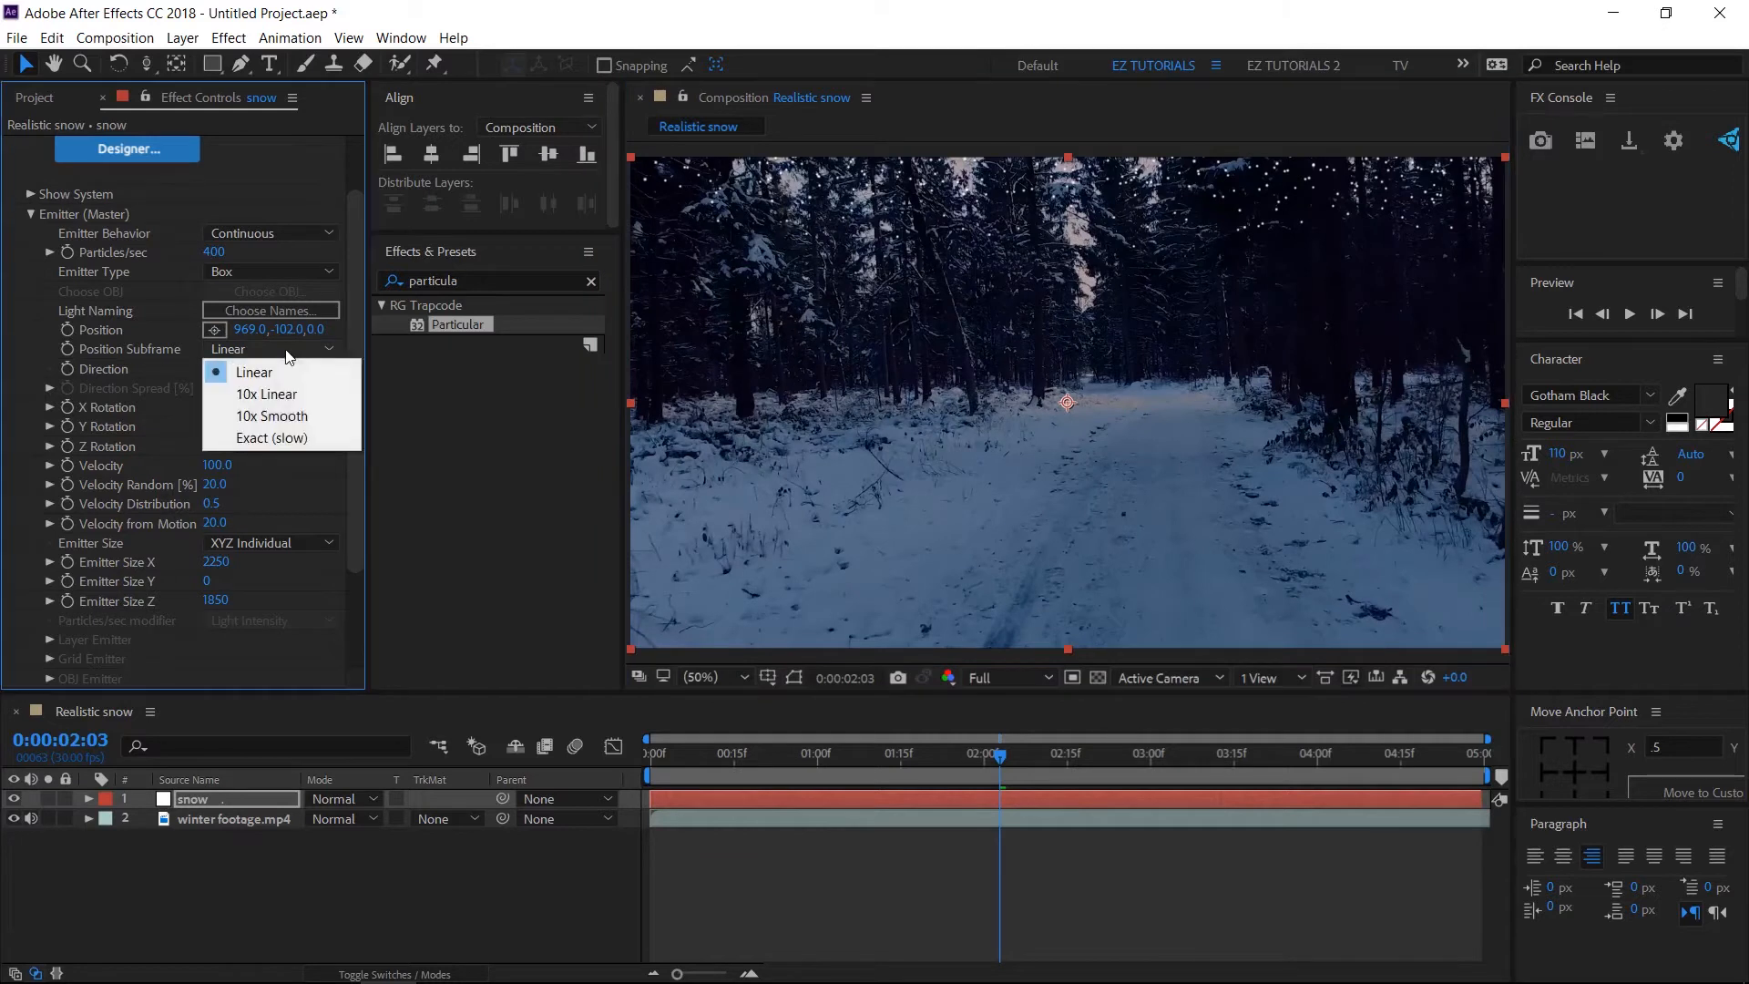
left_click(302, 418)
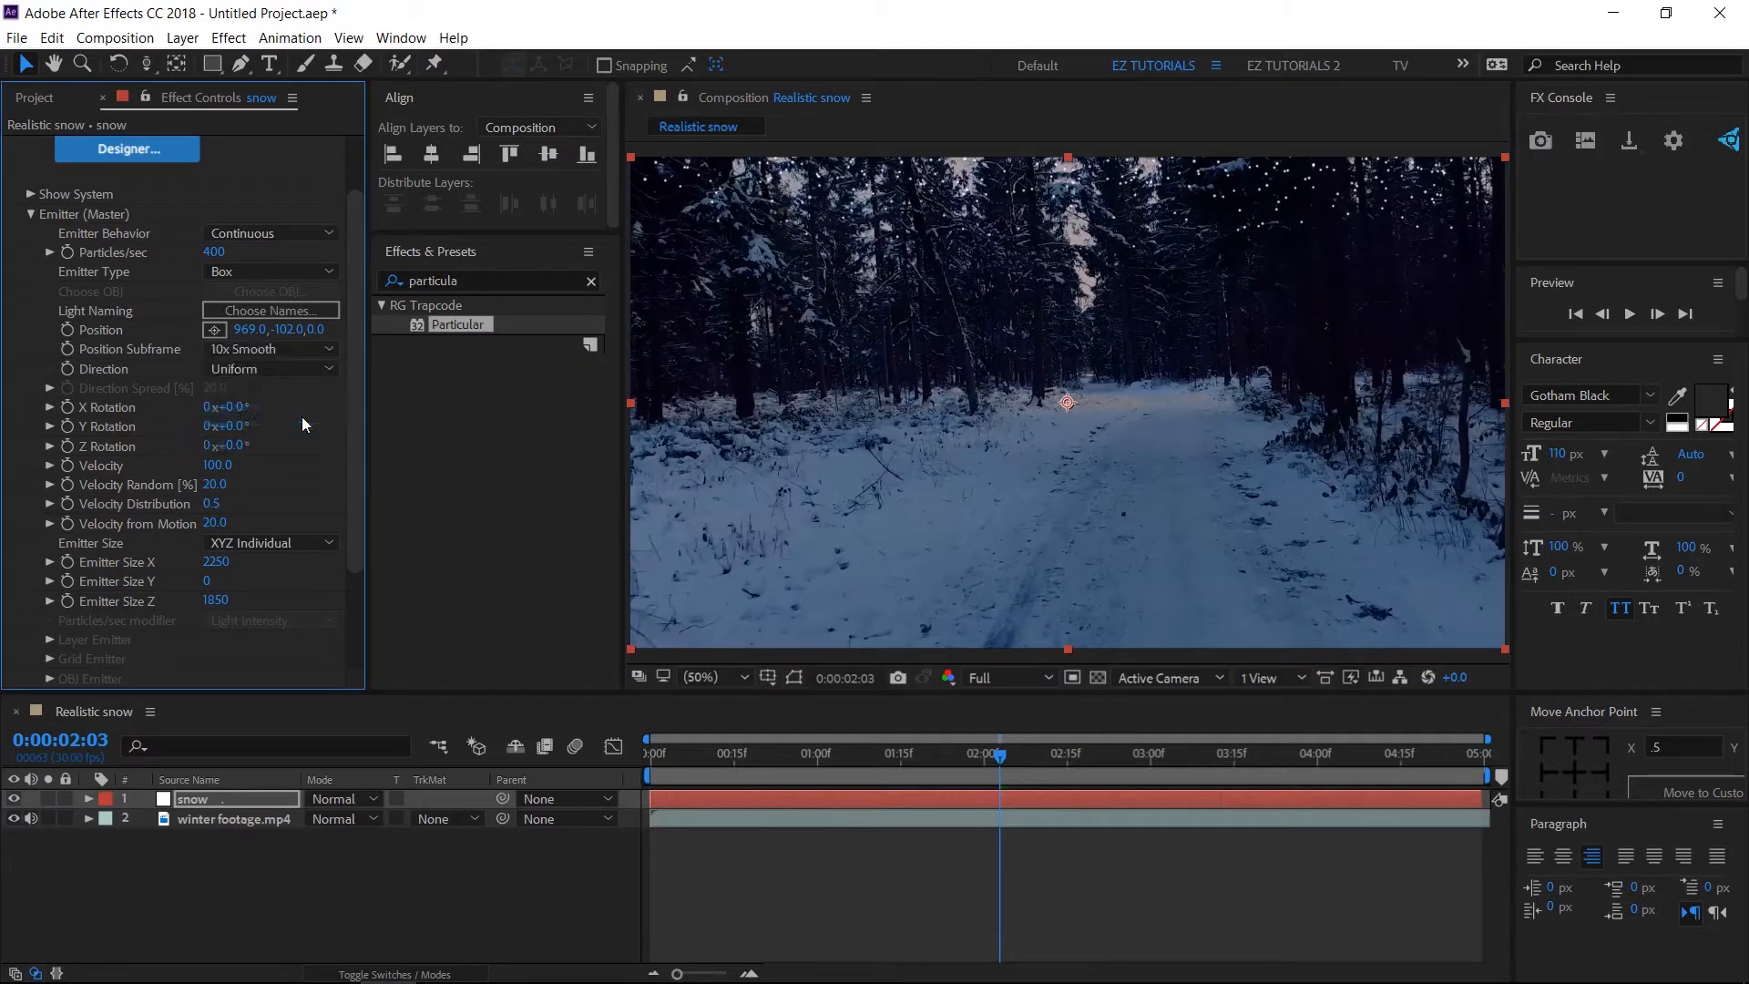
Set the emitter Direction to Bi-Directional, and both Velocity Random and Velocity Distribution to 0.
left_click(280, 364)
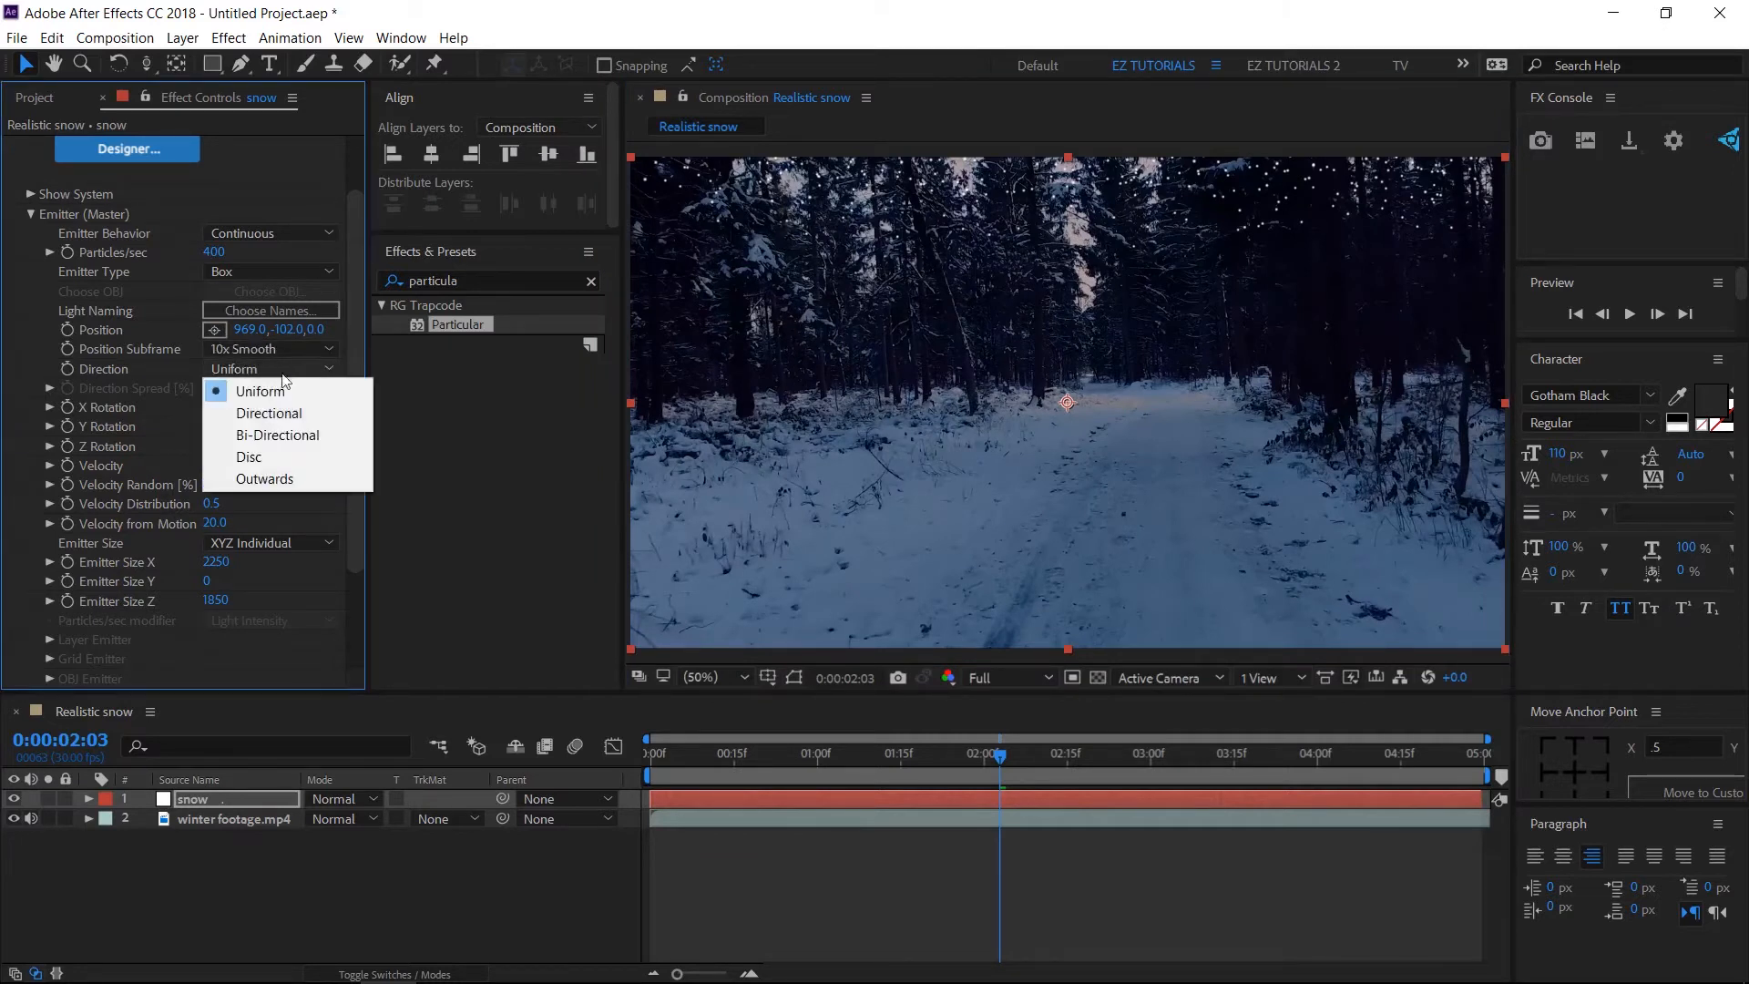
left_click(301, 434)
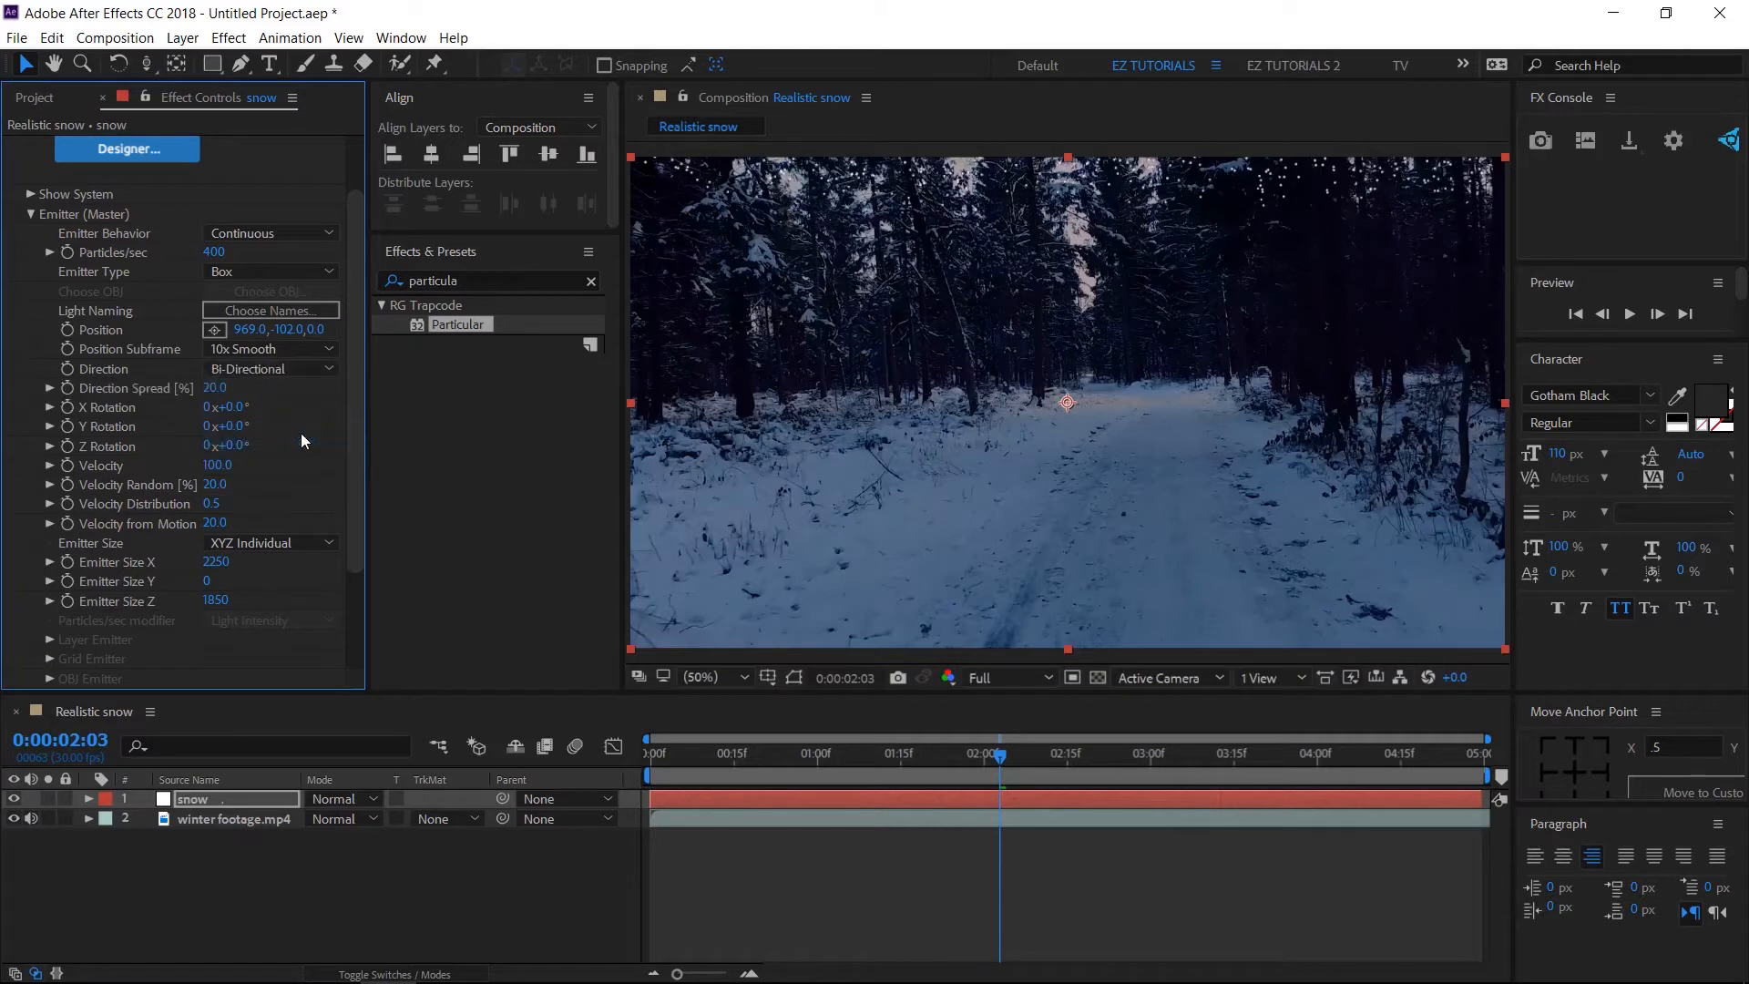
left_click(225, 486)
type("0")
key("Tab")
type("0")
key("Return")
Set the Pre Run in the emitter's Emission Extras to 10, and collapse the Emitter settings.
scroll(148, 467, "down", 3)
scroll(91, 507, "down", 1)
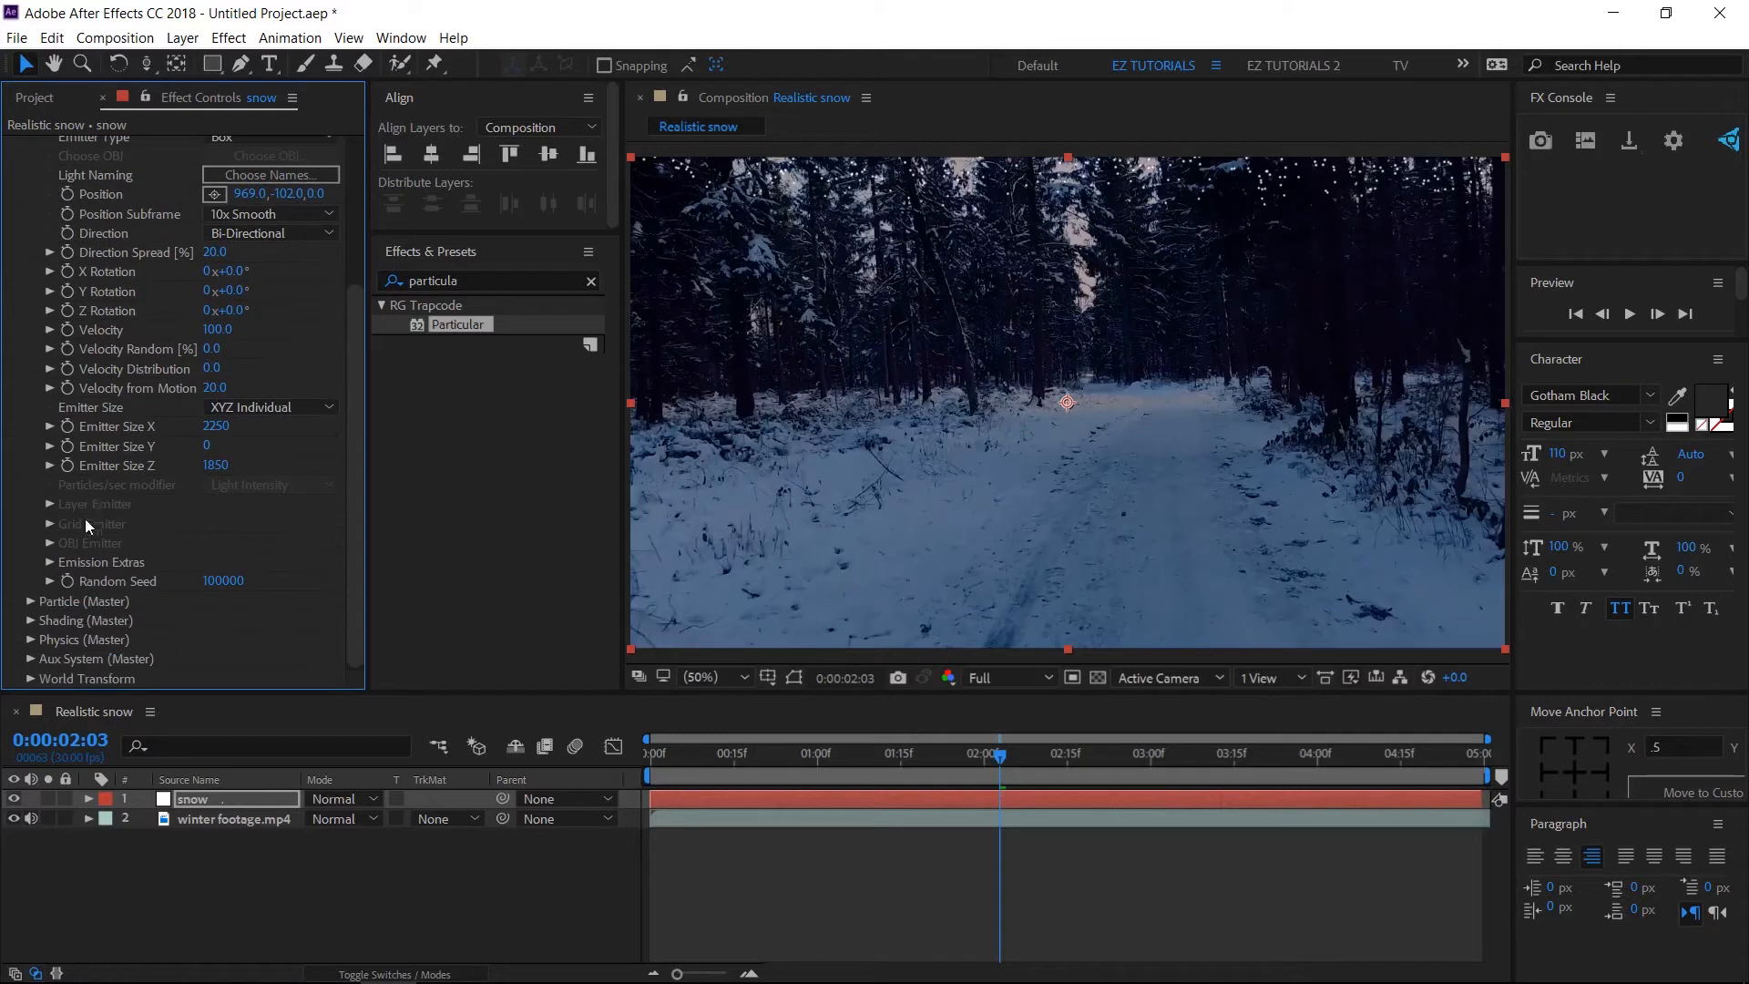
left_click(50, 563)
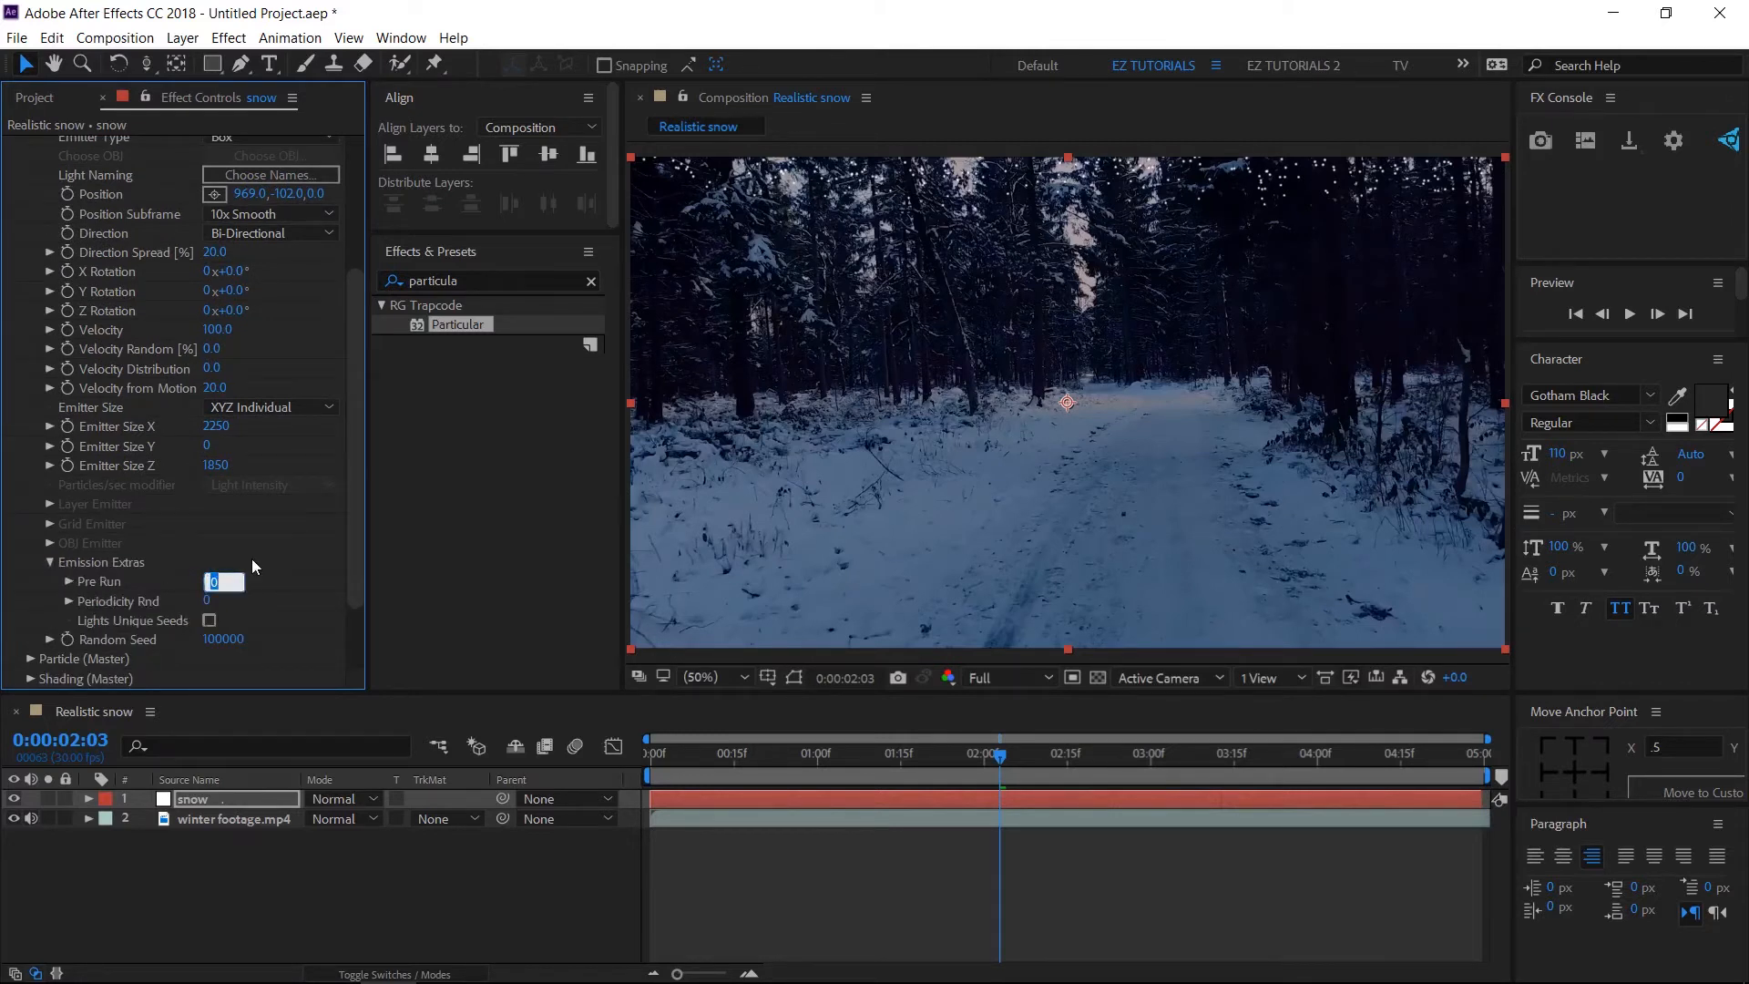
type("10")
scroll(133, 472, "up", 5)
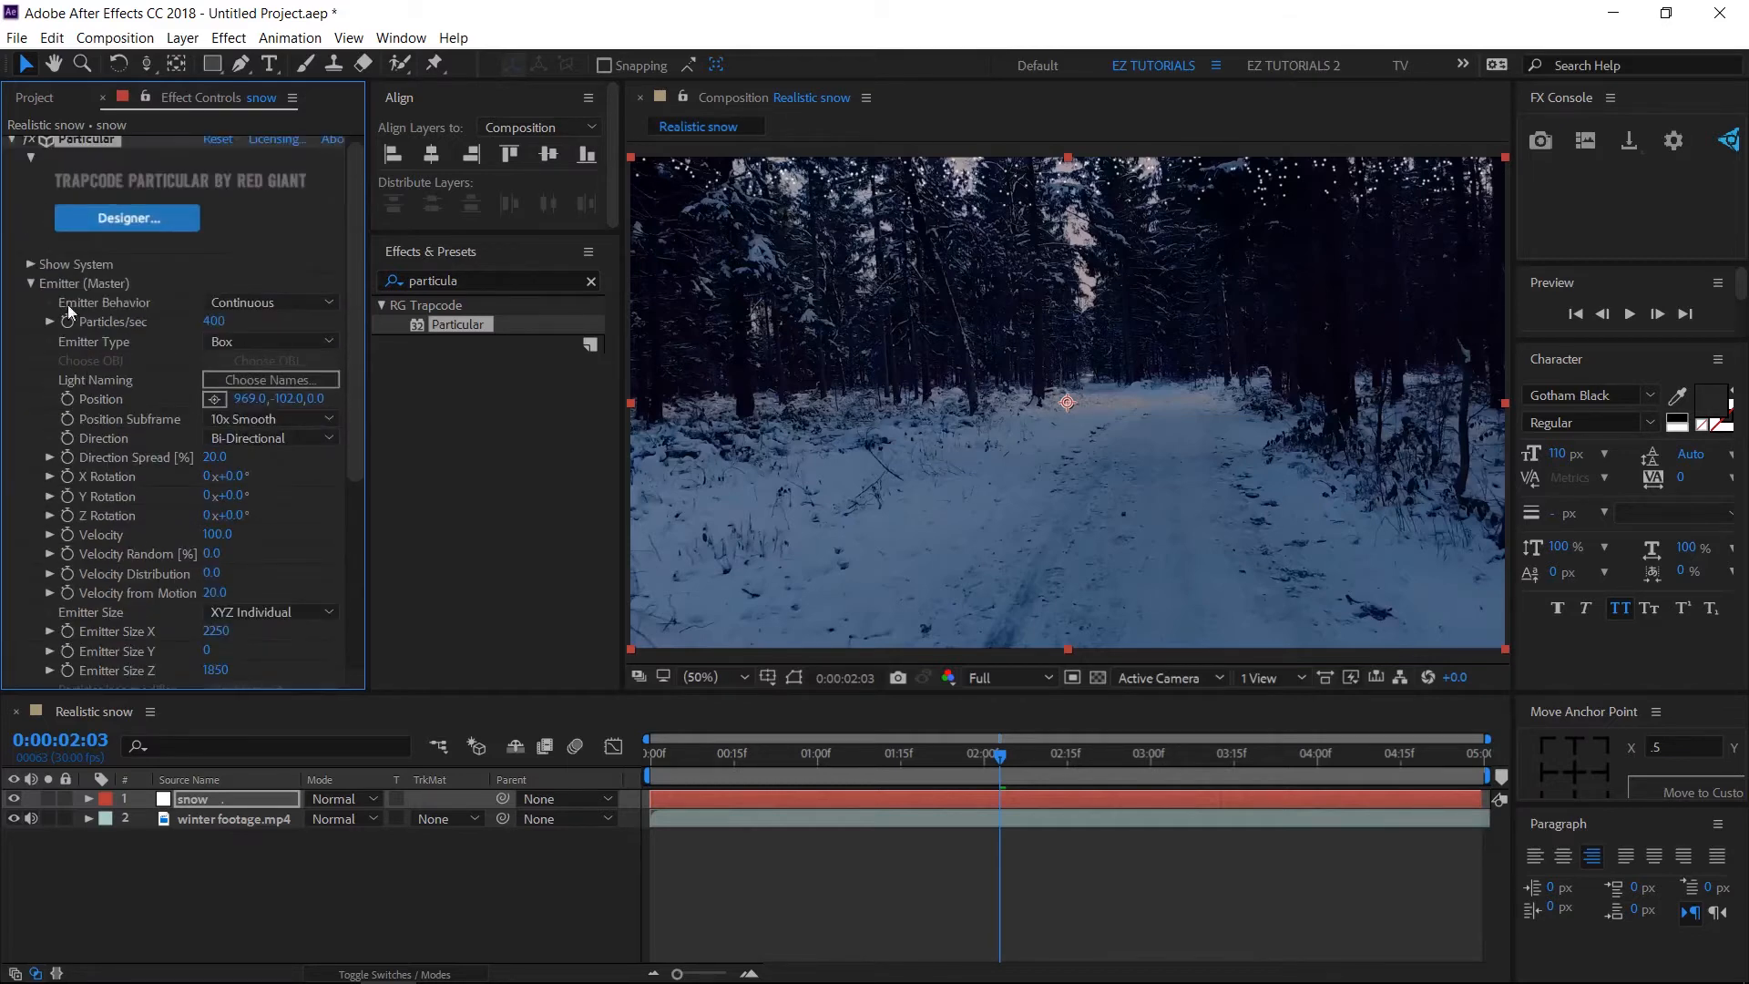
left_click(33, 285)
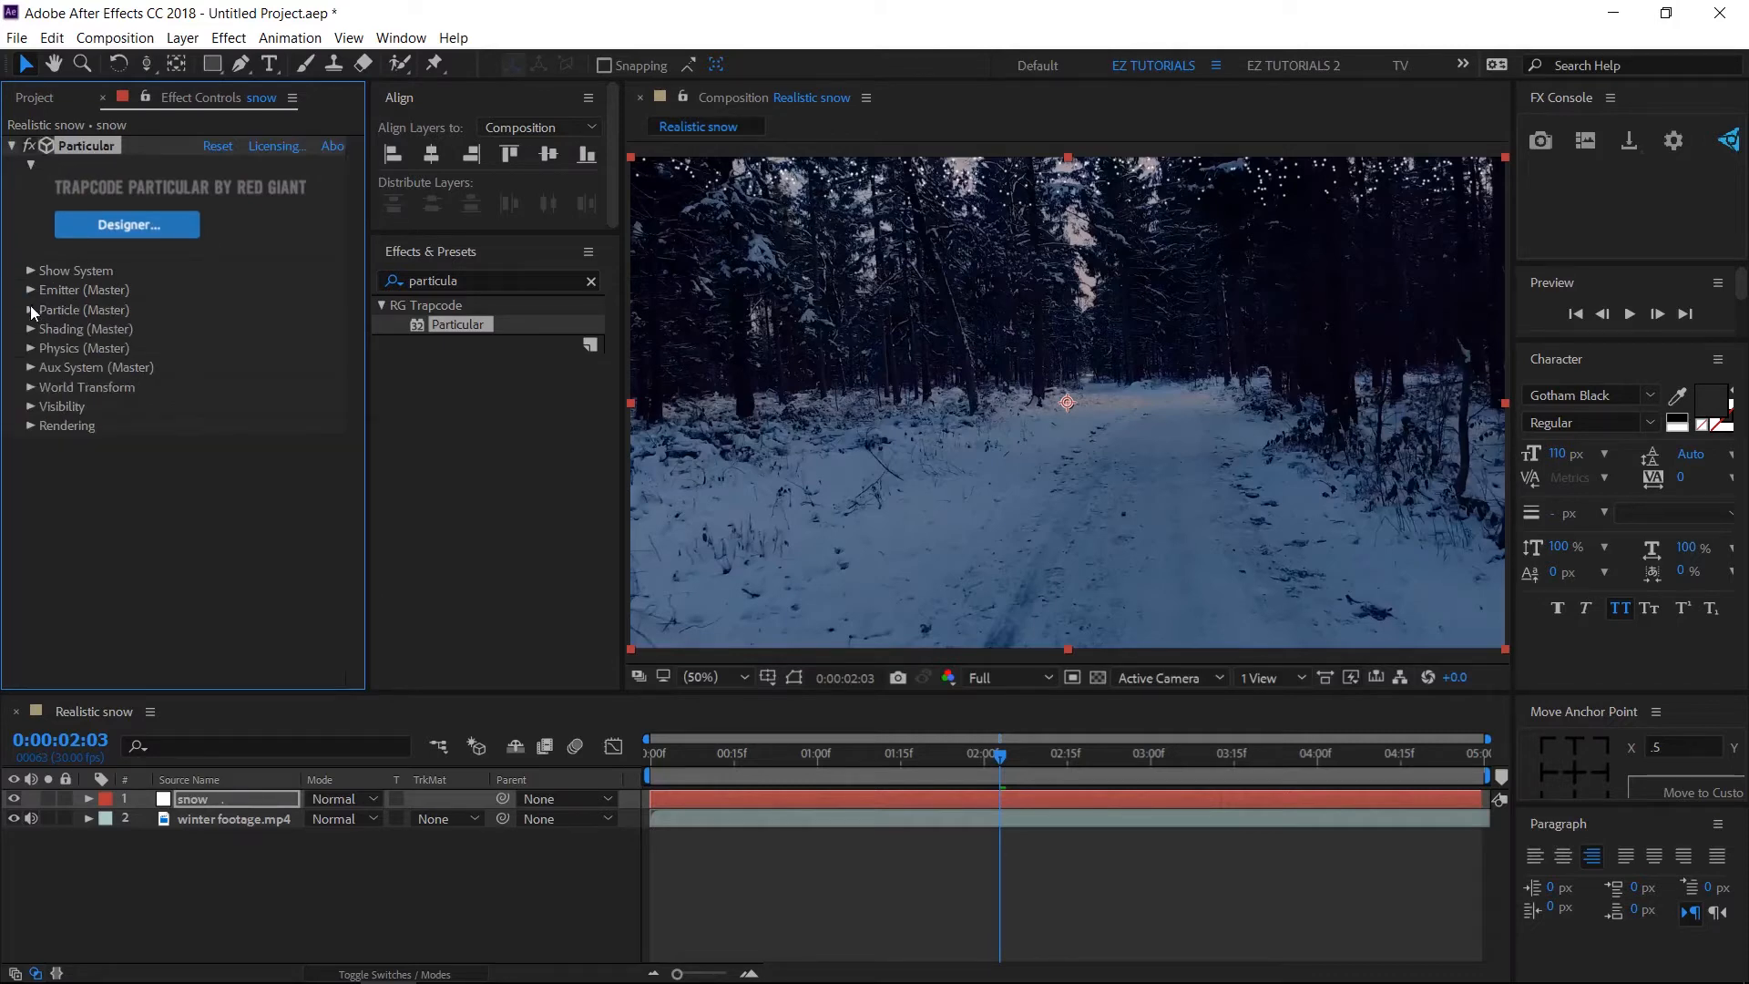
In the master Particle settings, set Life to 100 seconds and Particle Type to Cloudlet.
left_click(32, 306)
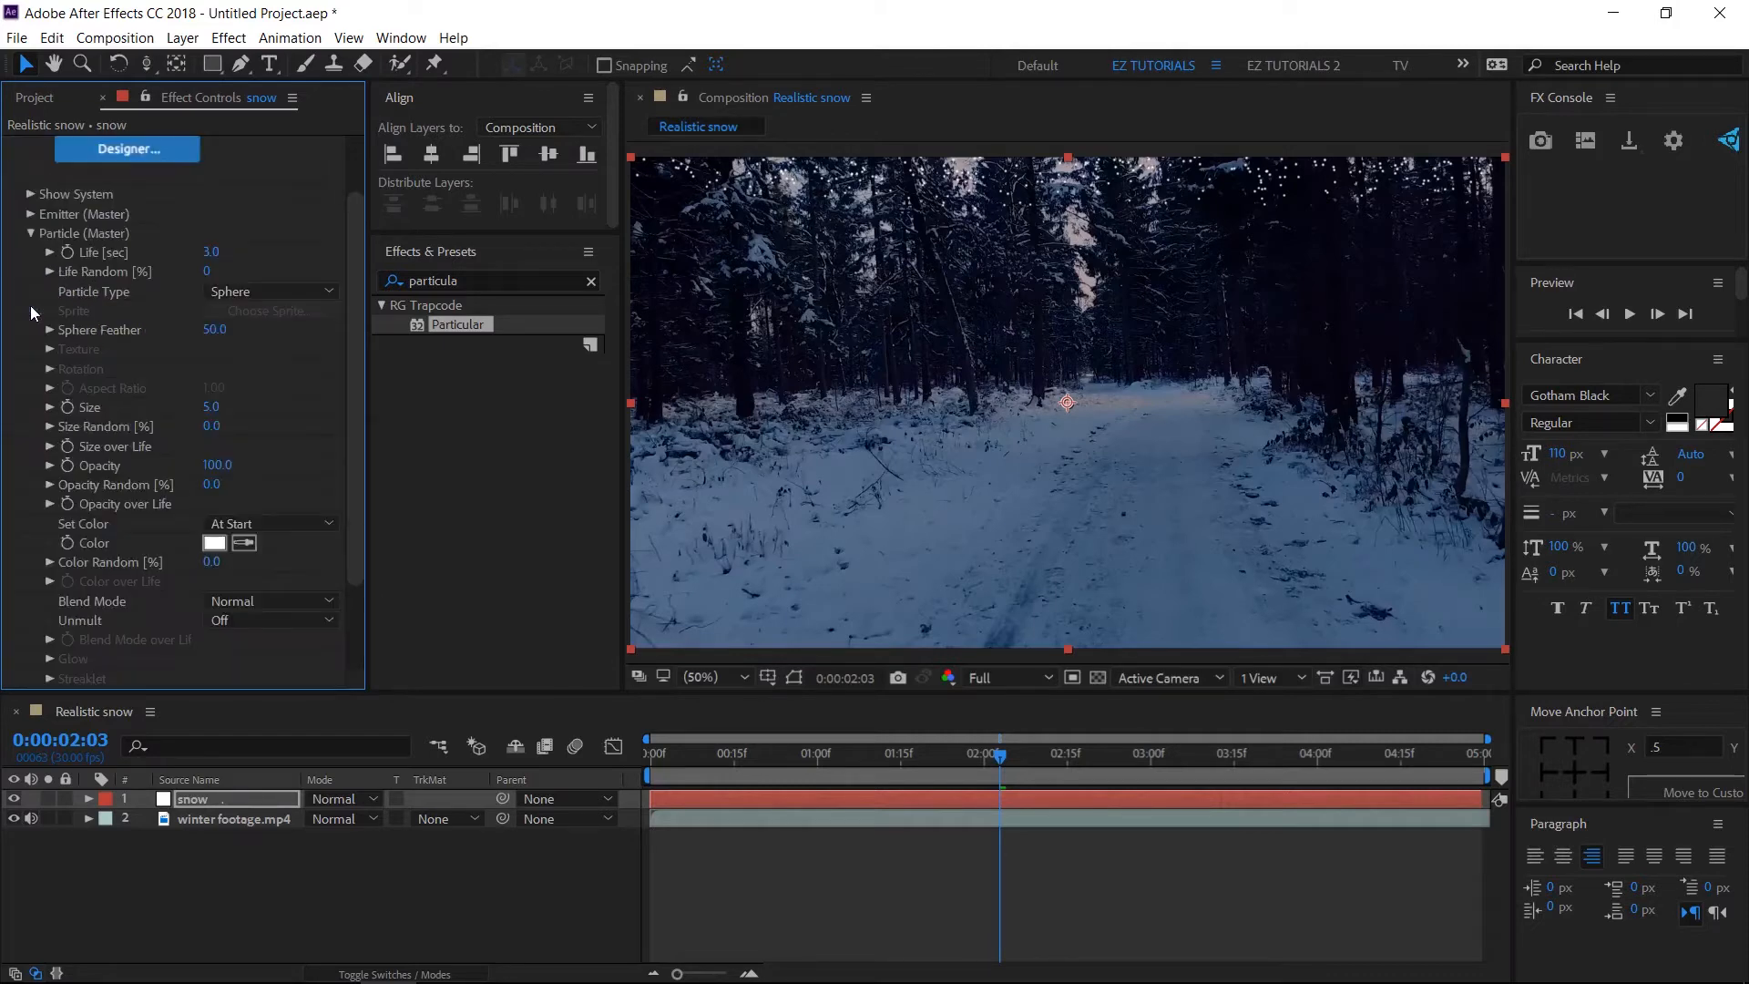
left_click(210, 253)
type("100")
key("Return")
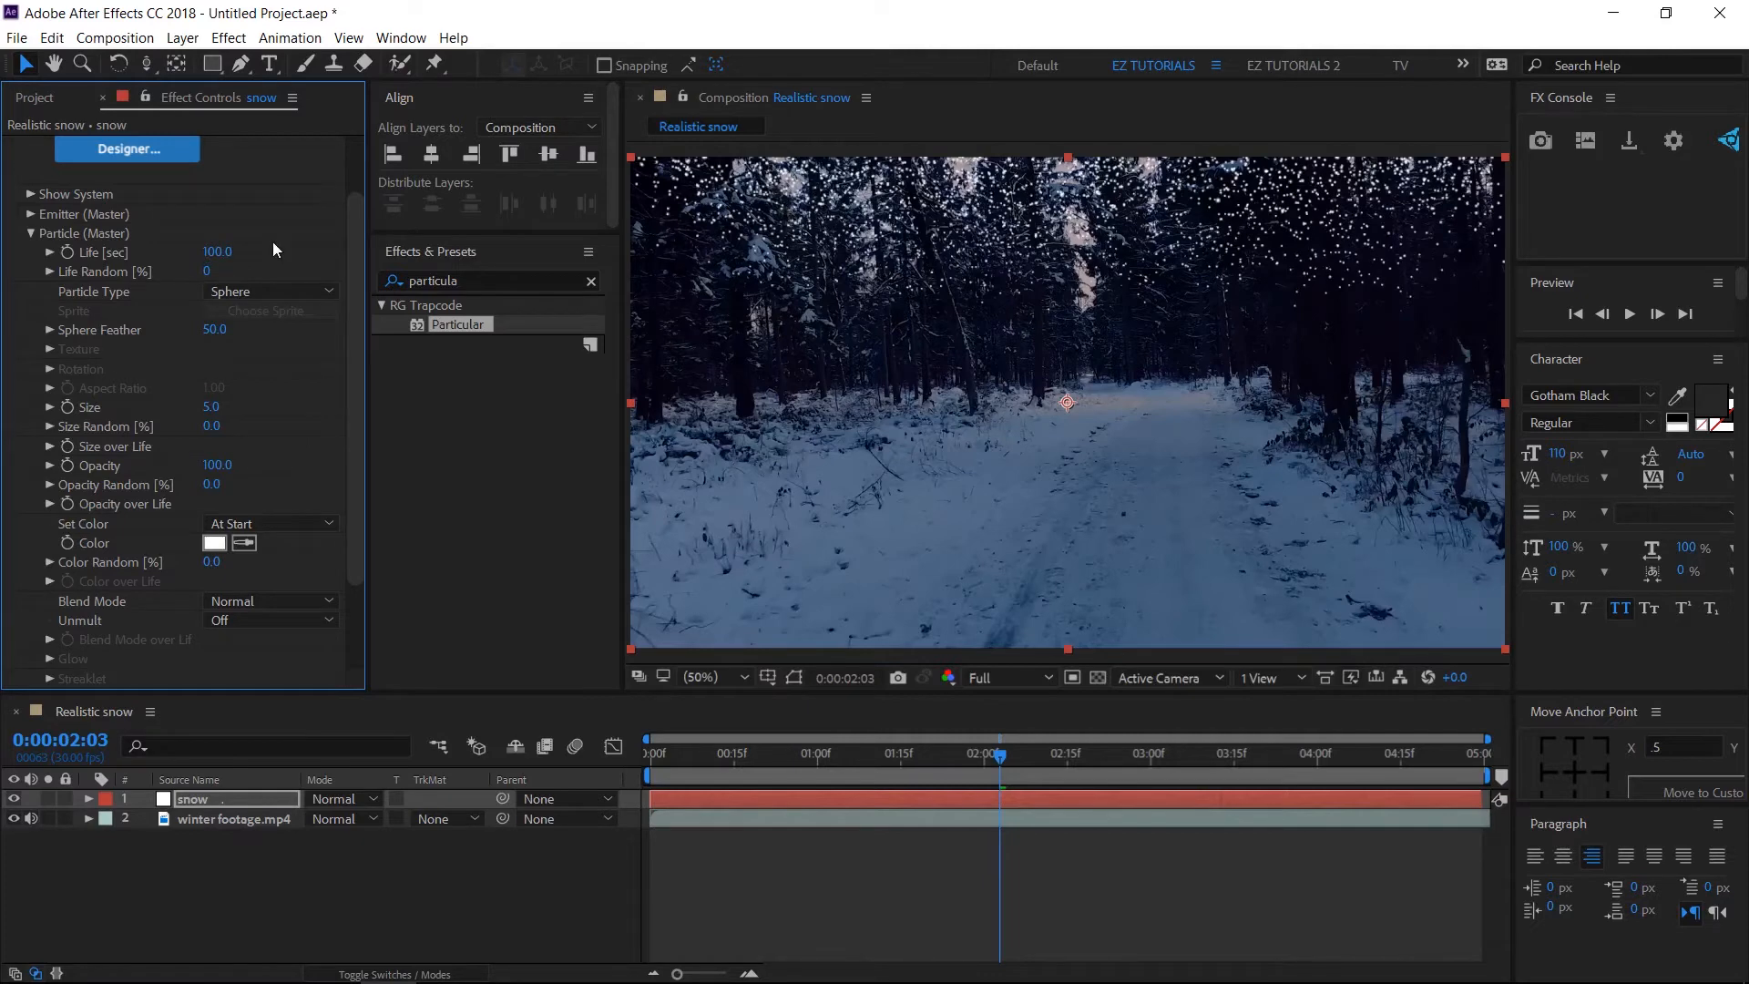
left_click(273, 291)
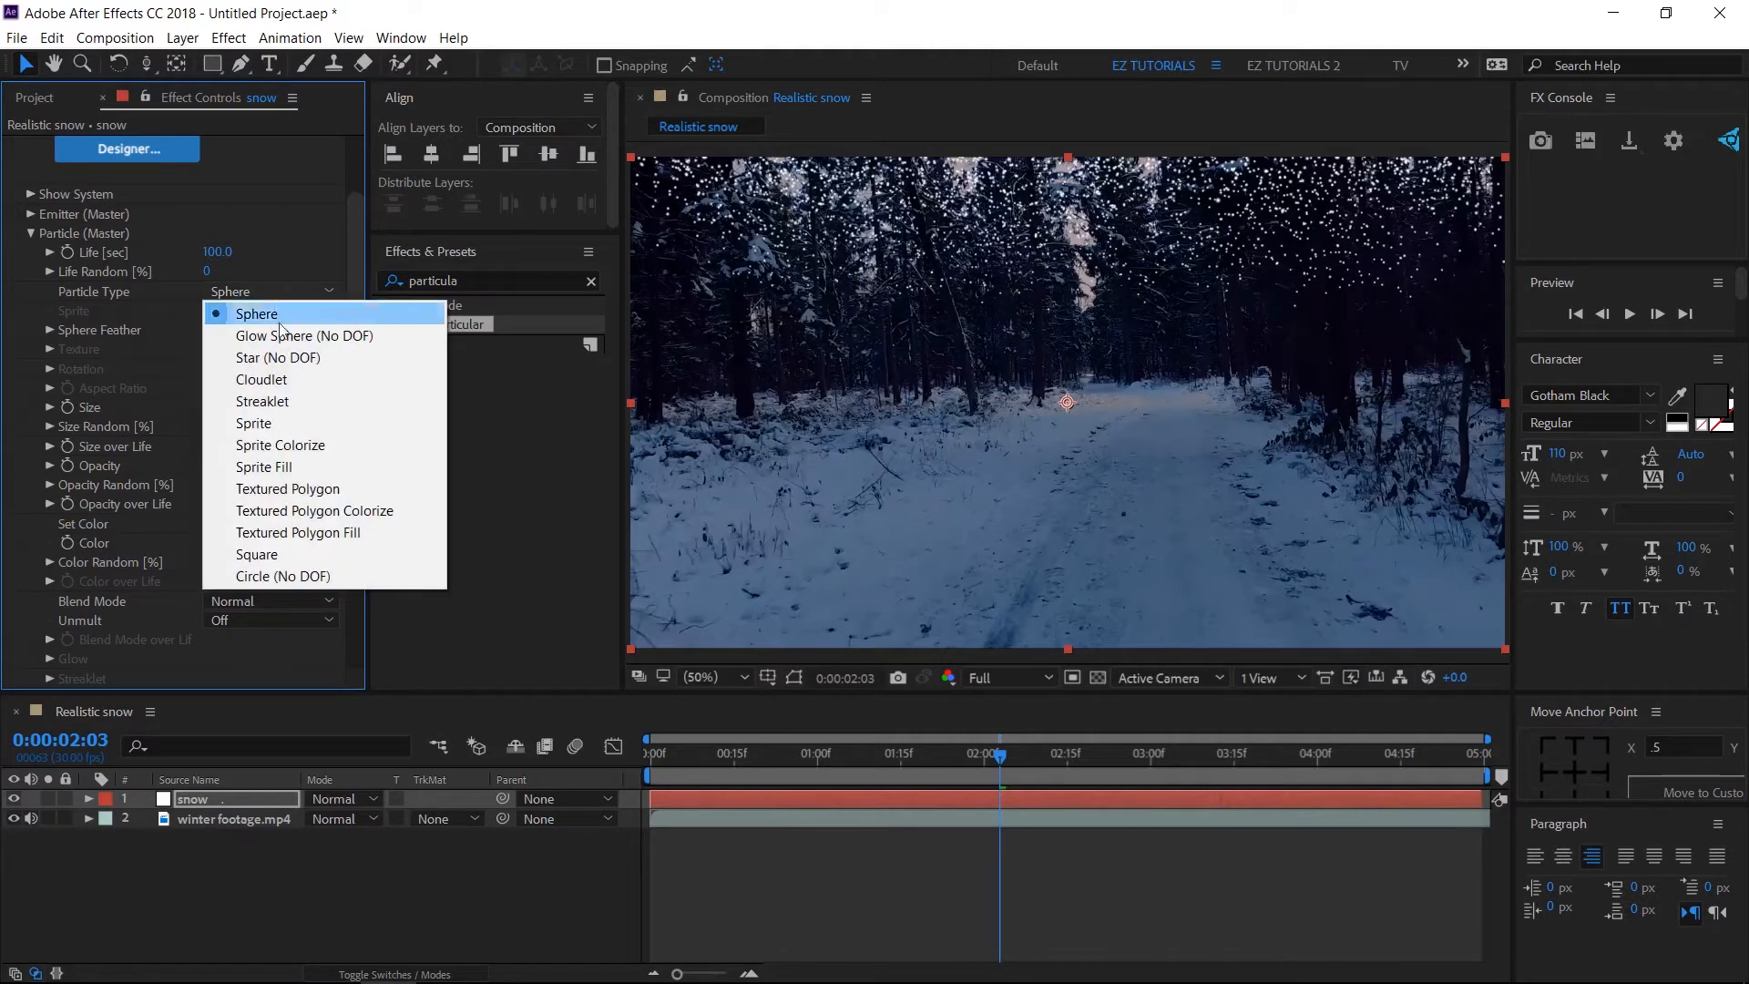
left_click(280, 381)
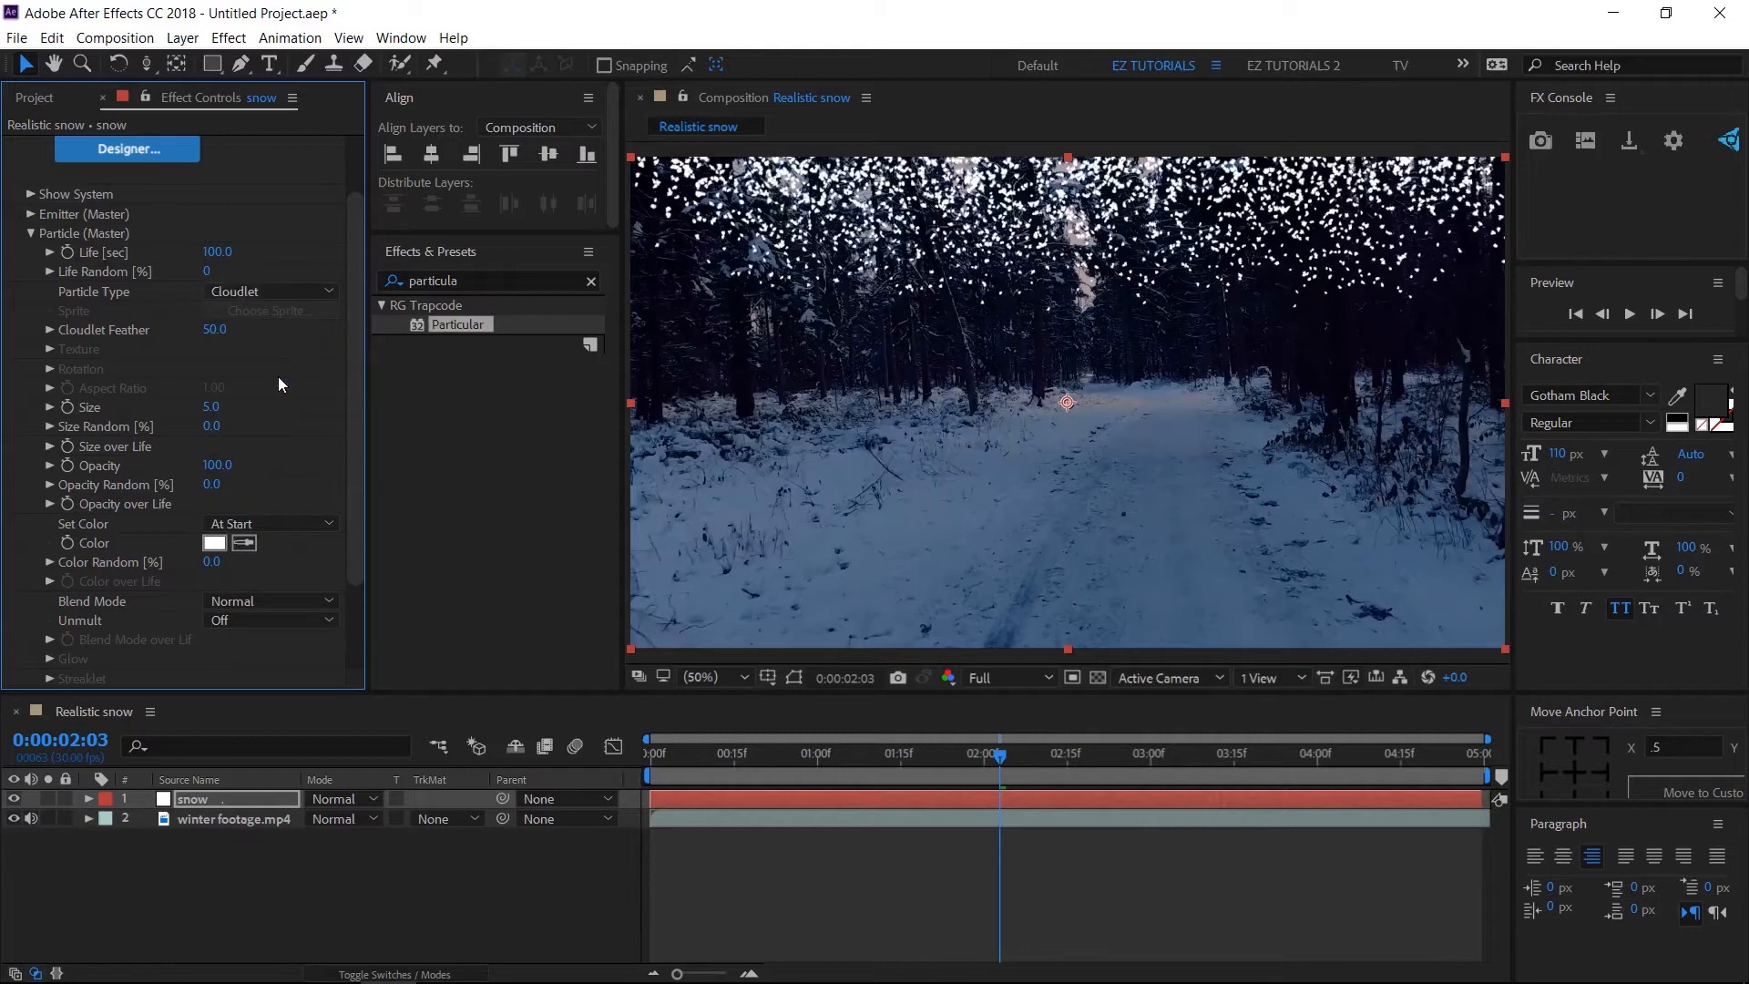
Set the particle Size to 3.5 and its Opacity to 15.
left_click(213, 408)
type("3.5")
key("Return")
left_click(221, 466)
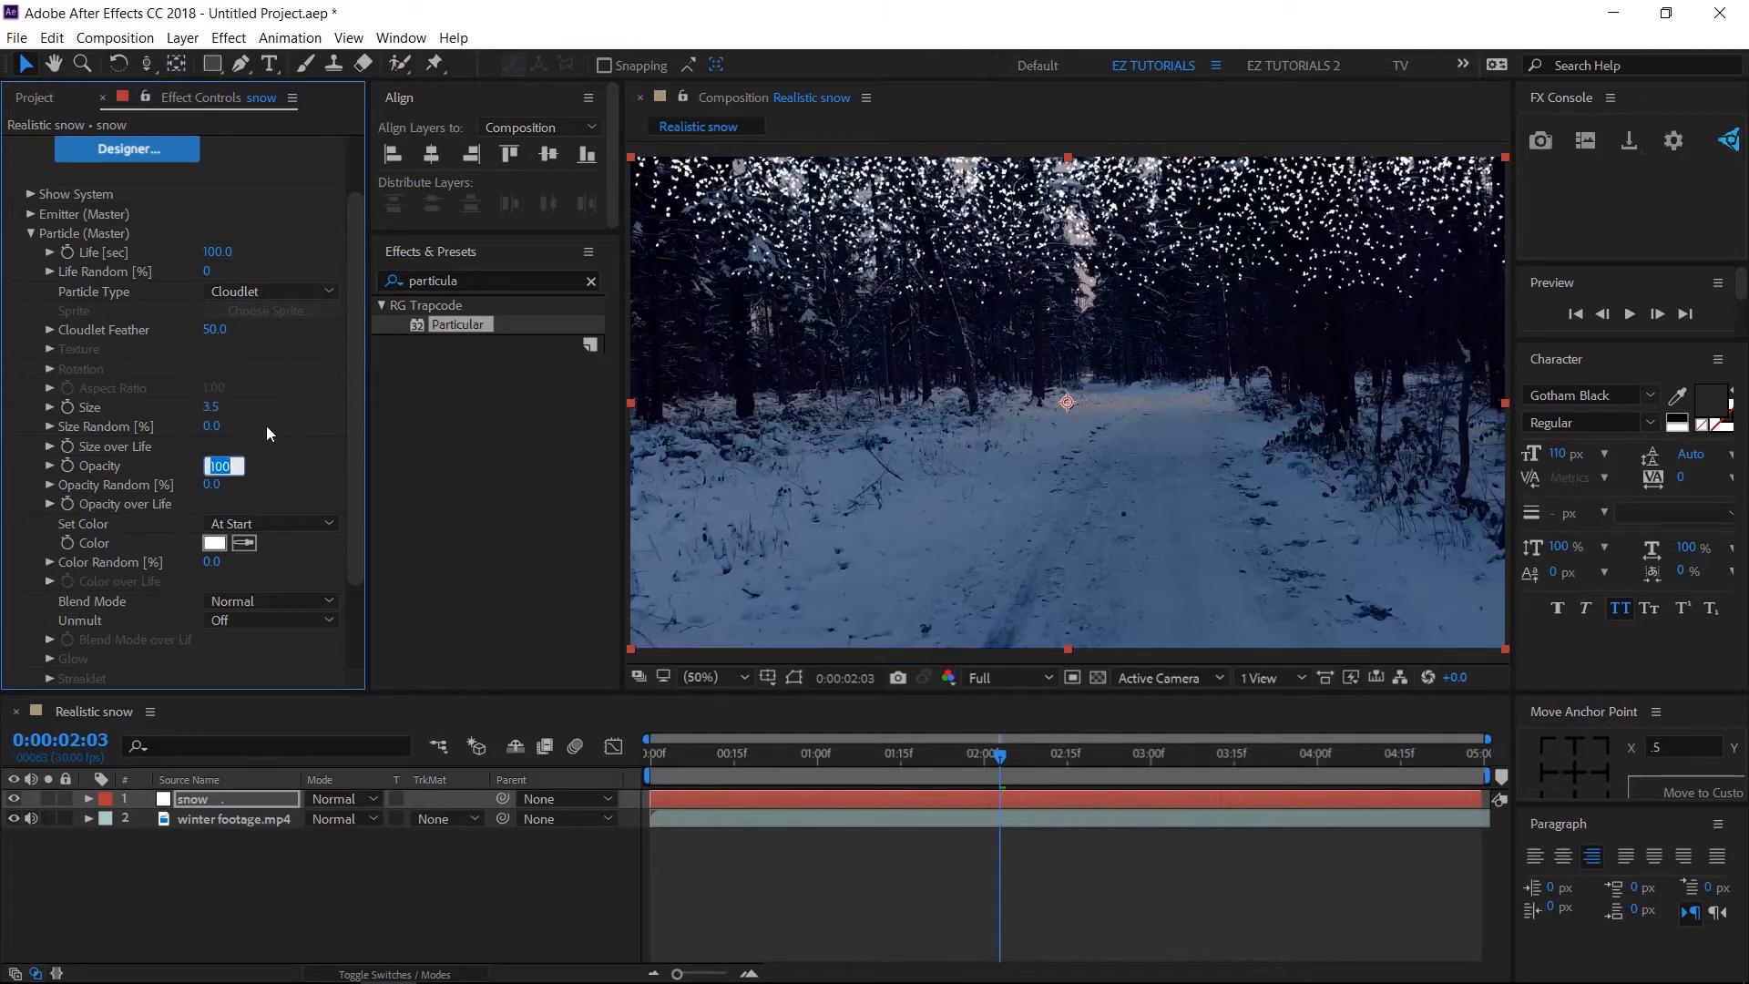
type("15")
key("Return")
Sample the particle Color from the snowy ground in the footage, and collapse the Particle settings.
left_click(248, 539)
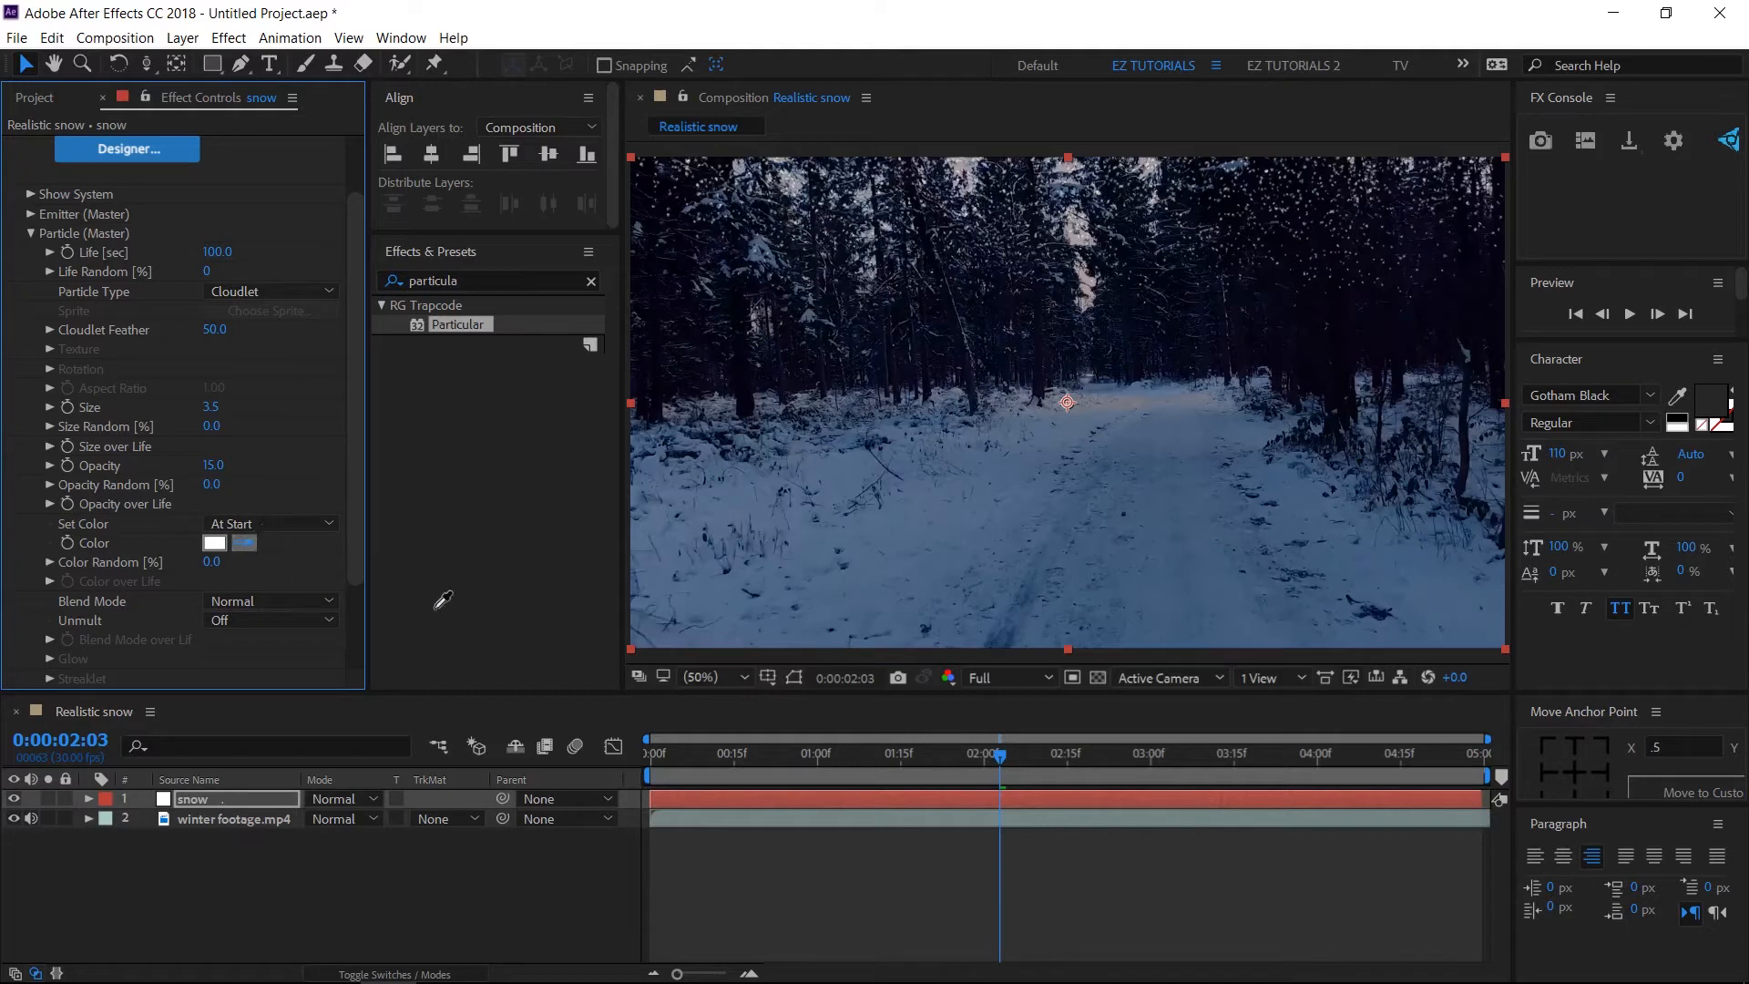
left_click(968, 516)
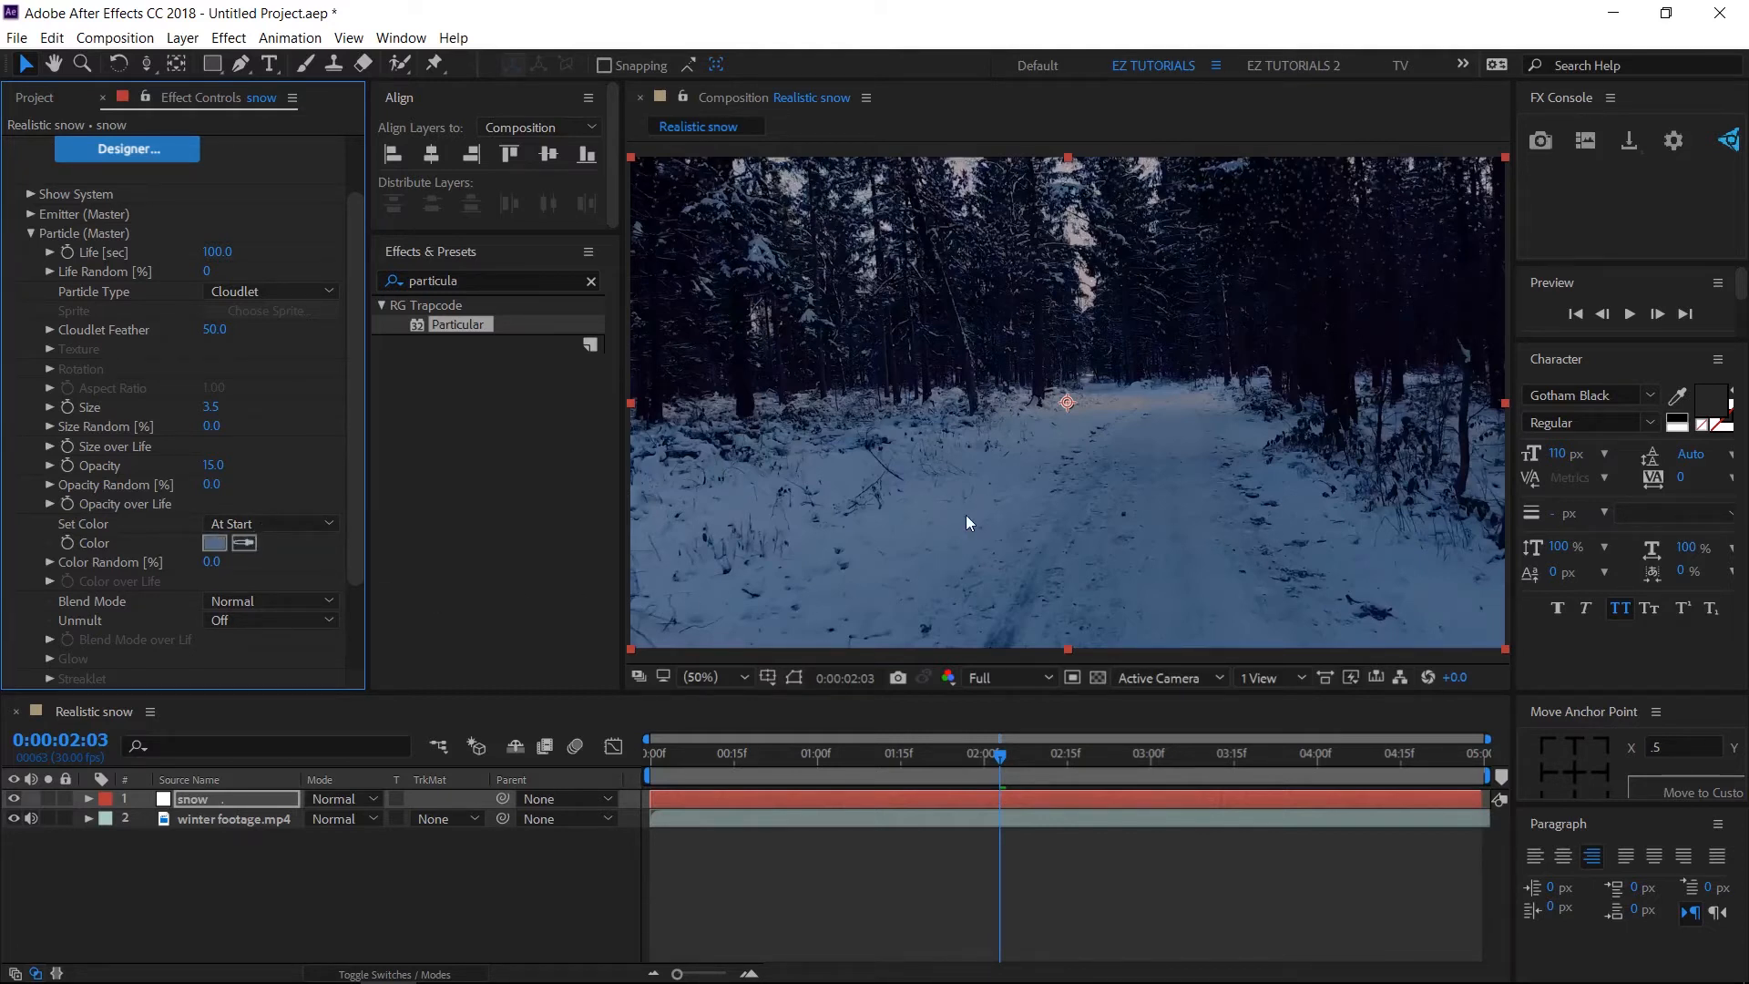
left_click(30, 232)
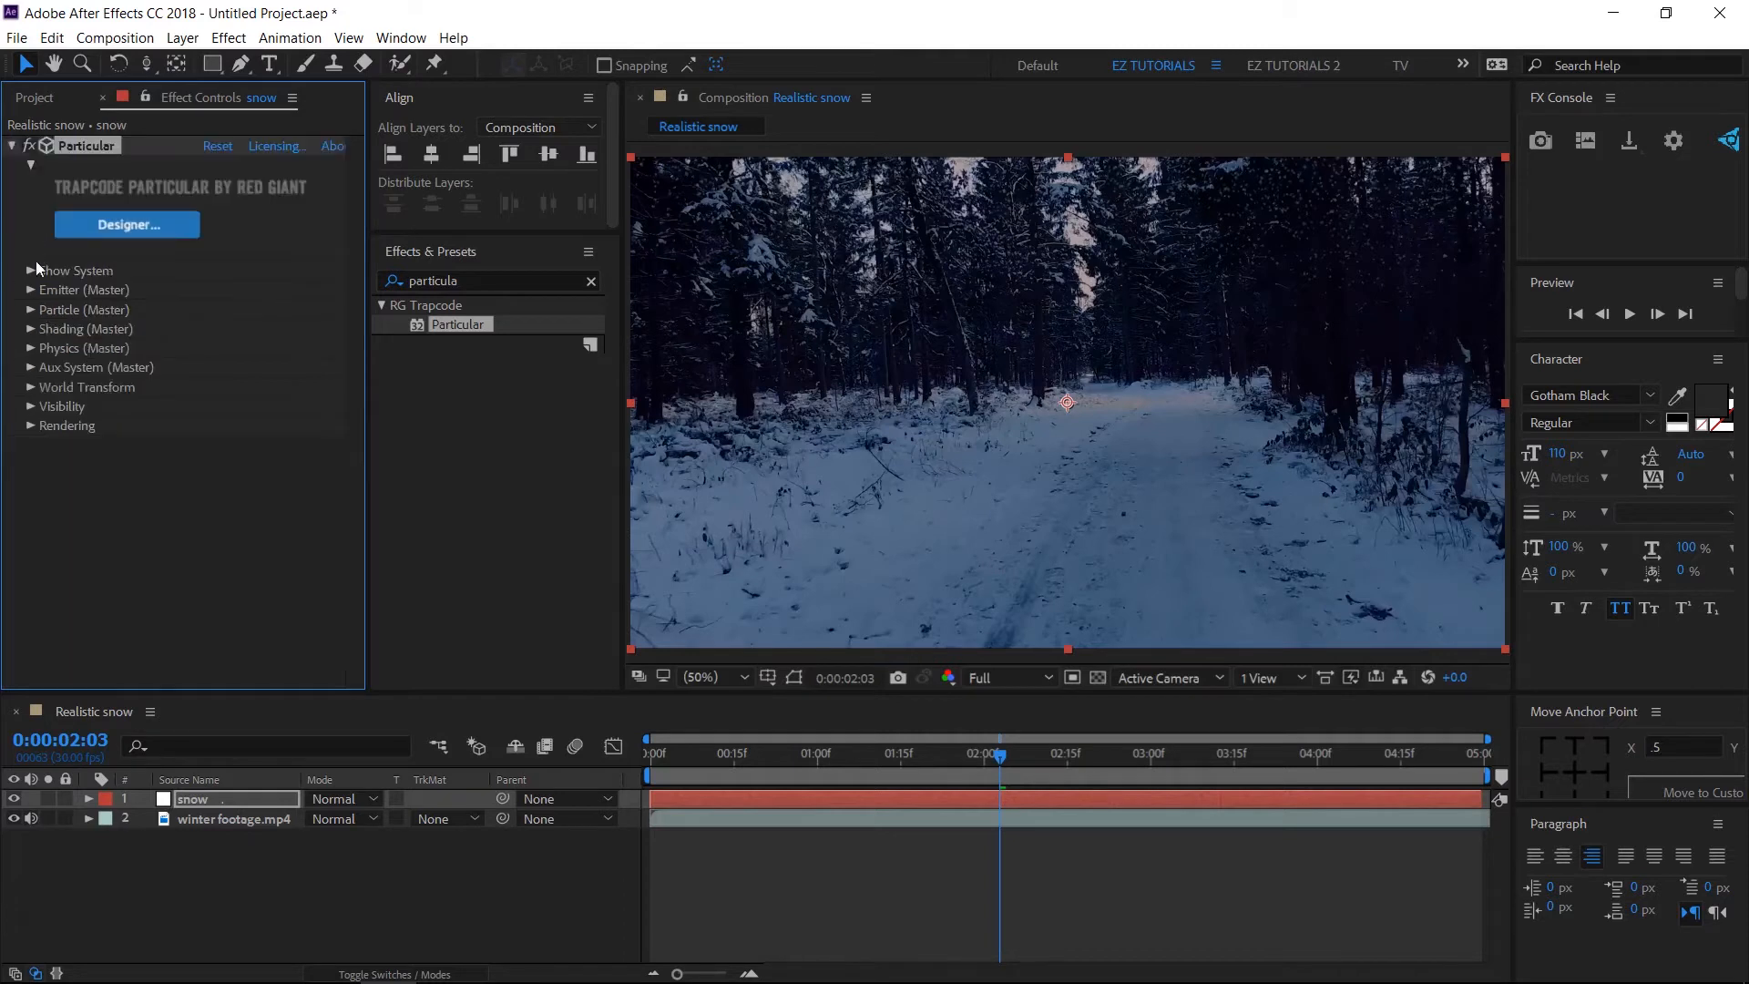
In Particular's master Physics settings, set Gravity to 50 and Air Resistance to 0.2.
left_click(31, 348)
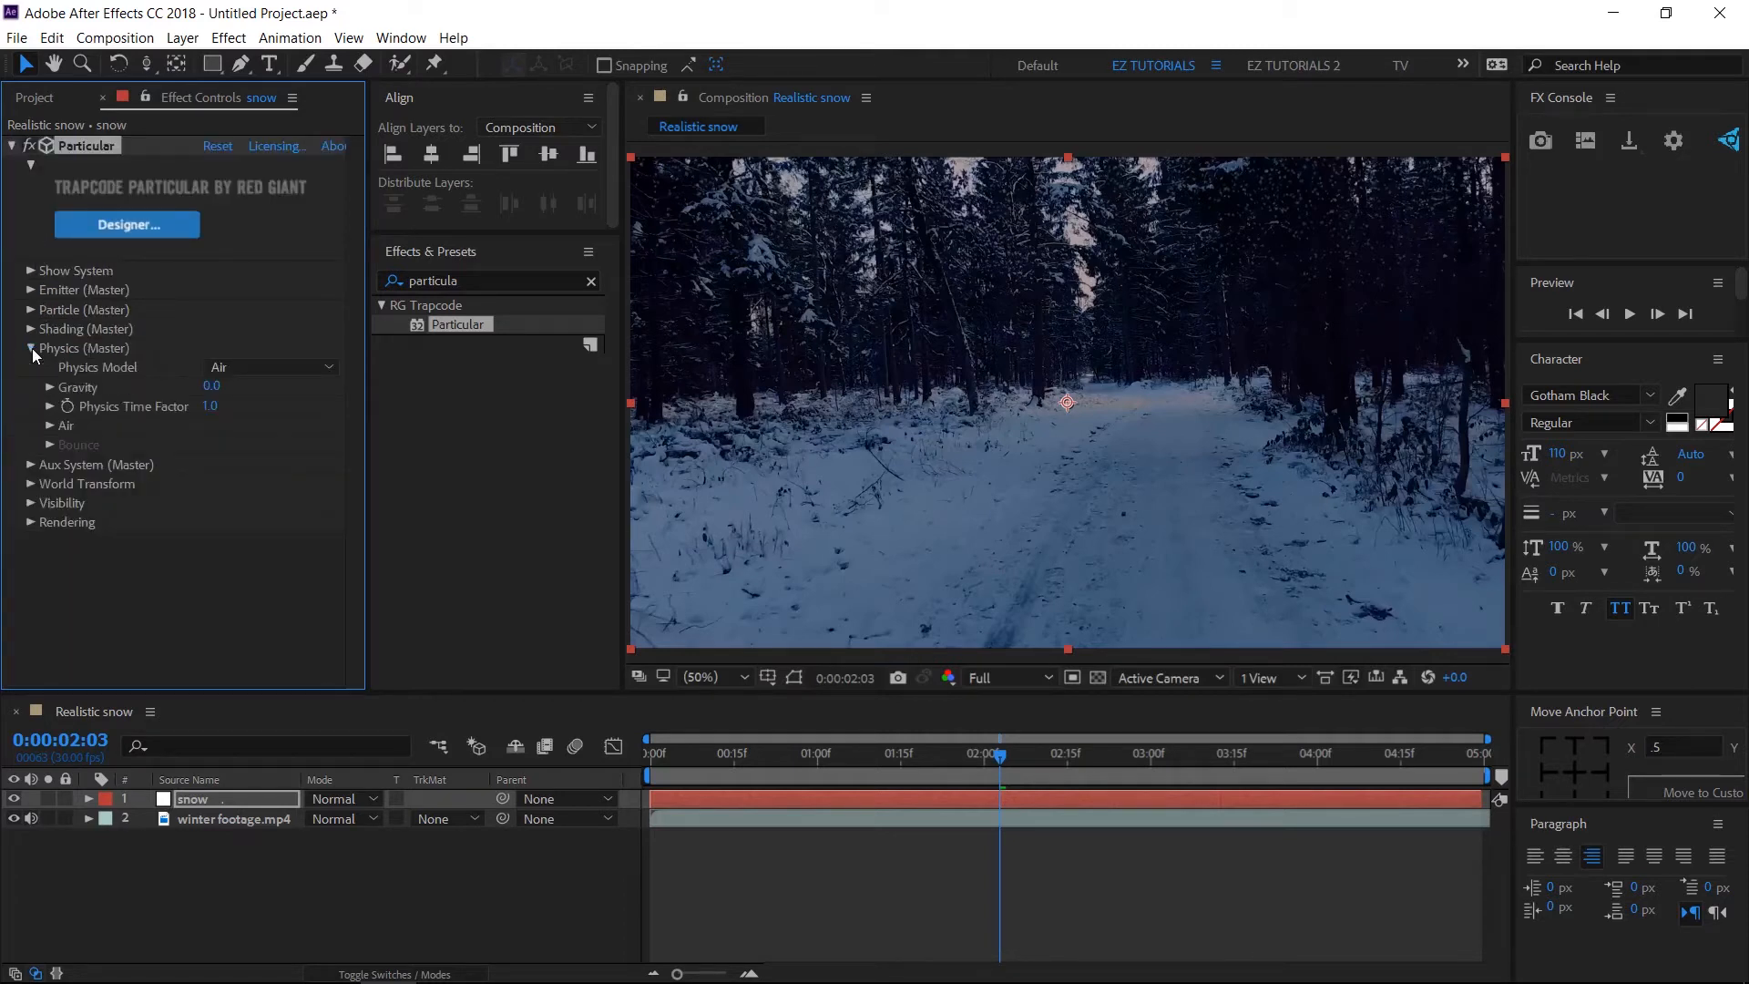
left_click(211, 386)
type("50")
key("Return")
left_click(51, 426)
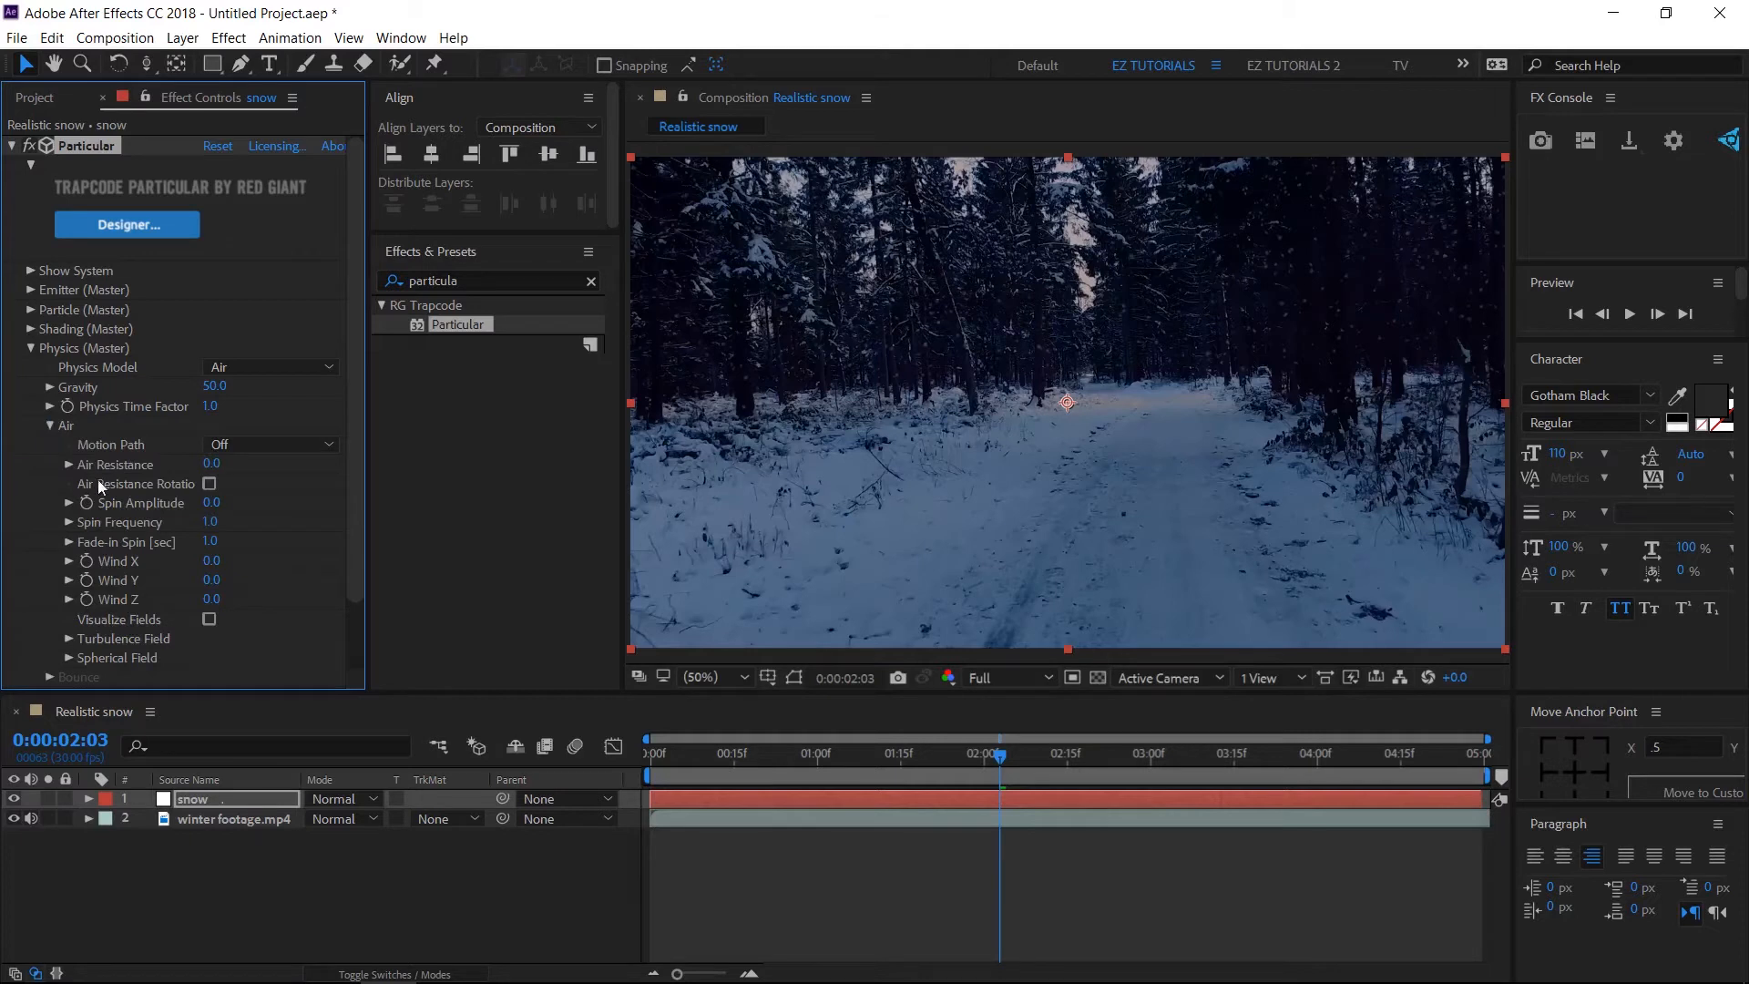
left_click(211, 463)
type("0.2")
key("Return")
Set the Air physics Spin Amplitude to 200, and Wind Y and Wind Z to 50 each.
left_click(212, 503)
type("200")
key("Return")
left_click(209, 580)
type("50")
key("Tab")
type("50")
key("Return")
Set the Turbulence Field's Affect Position to 50 and preview the snow animation.
left_click(69, 637)
scroll(73, 638, "down", 4)
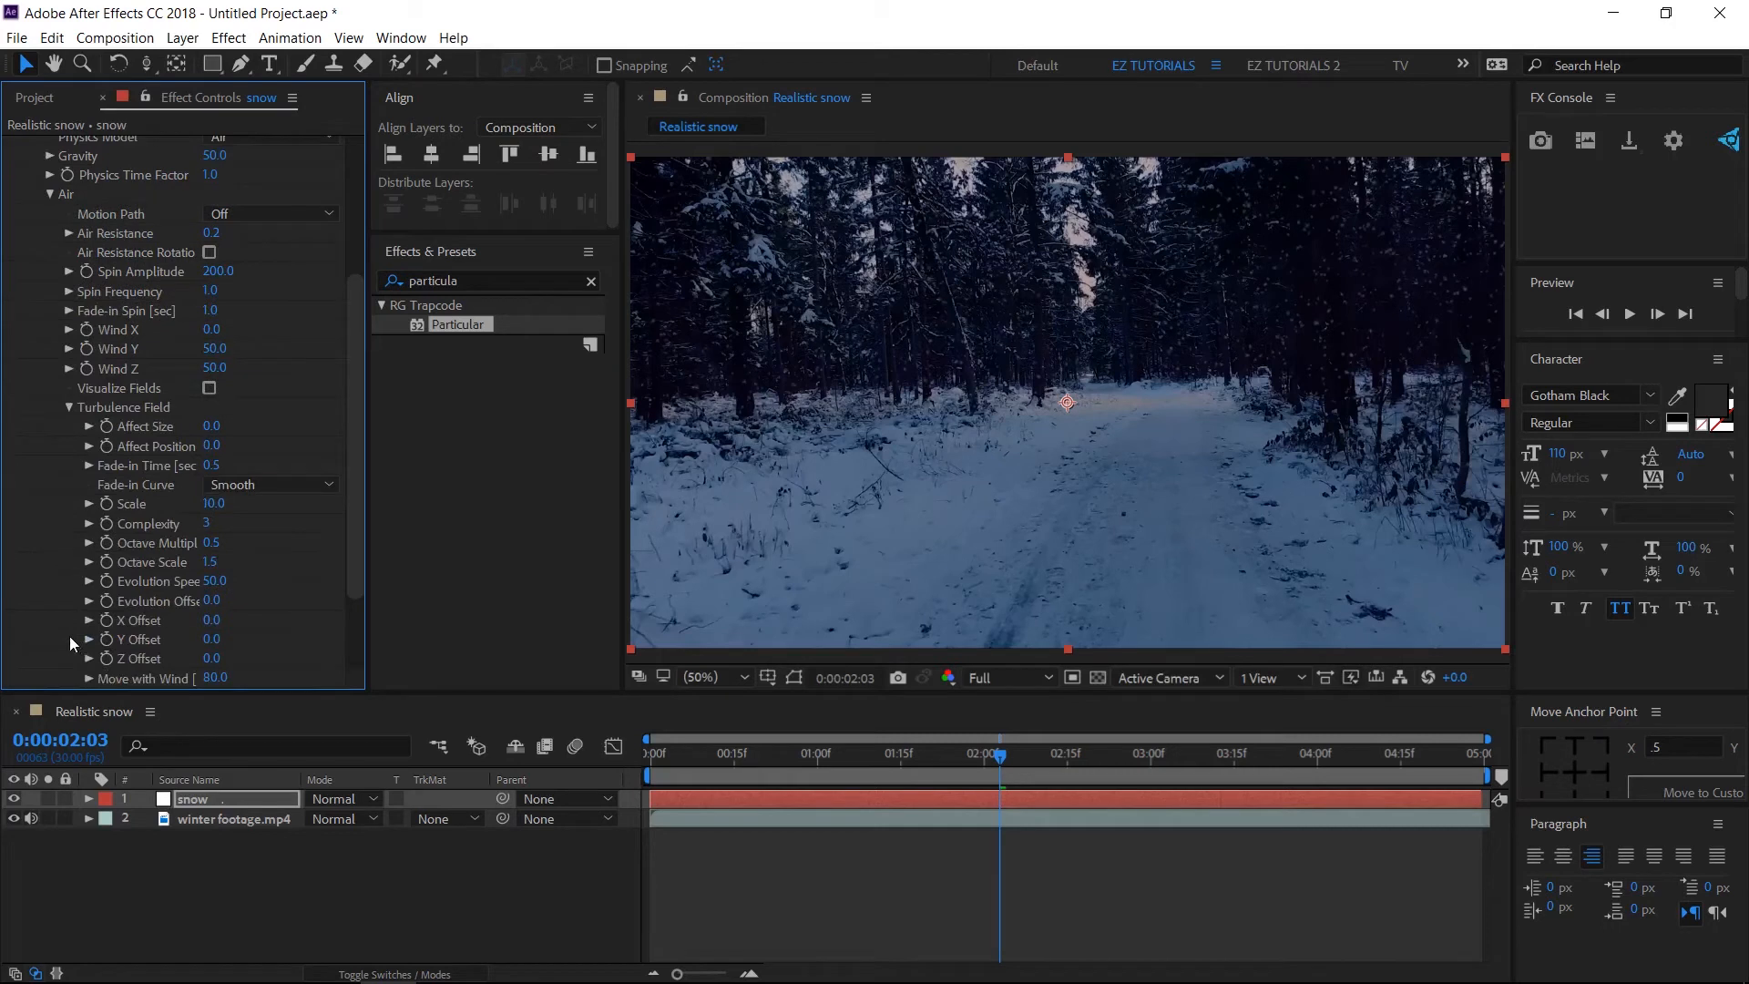
left_click(211, 446)
type("50")
left_click(1628, 314)
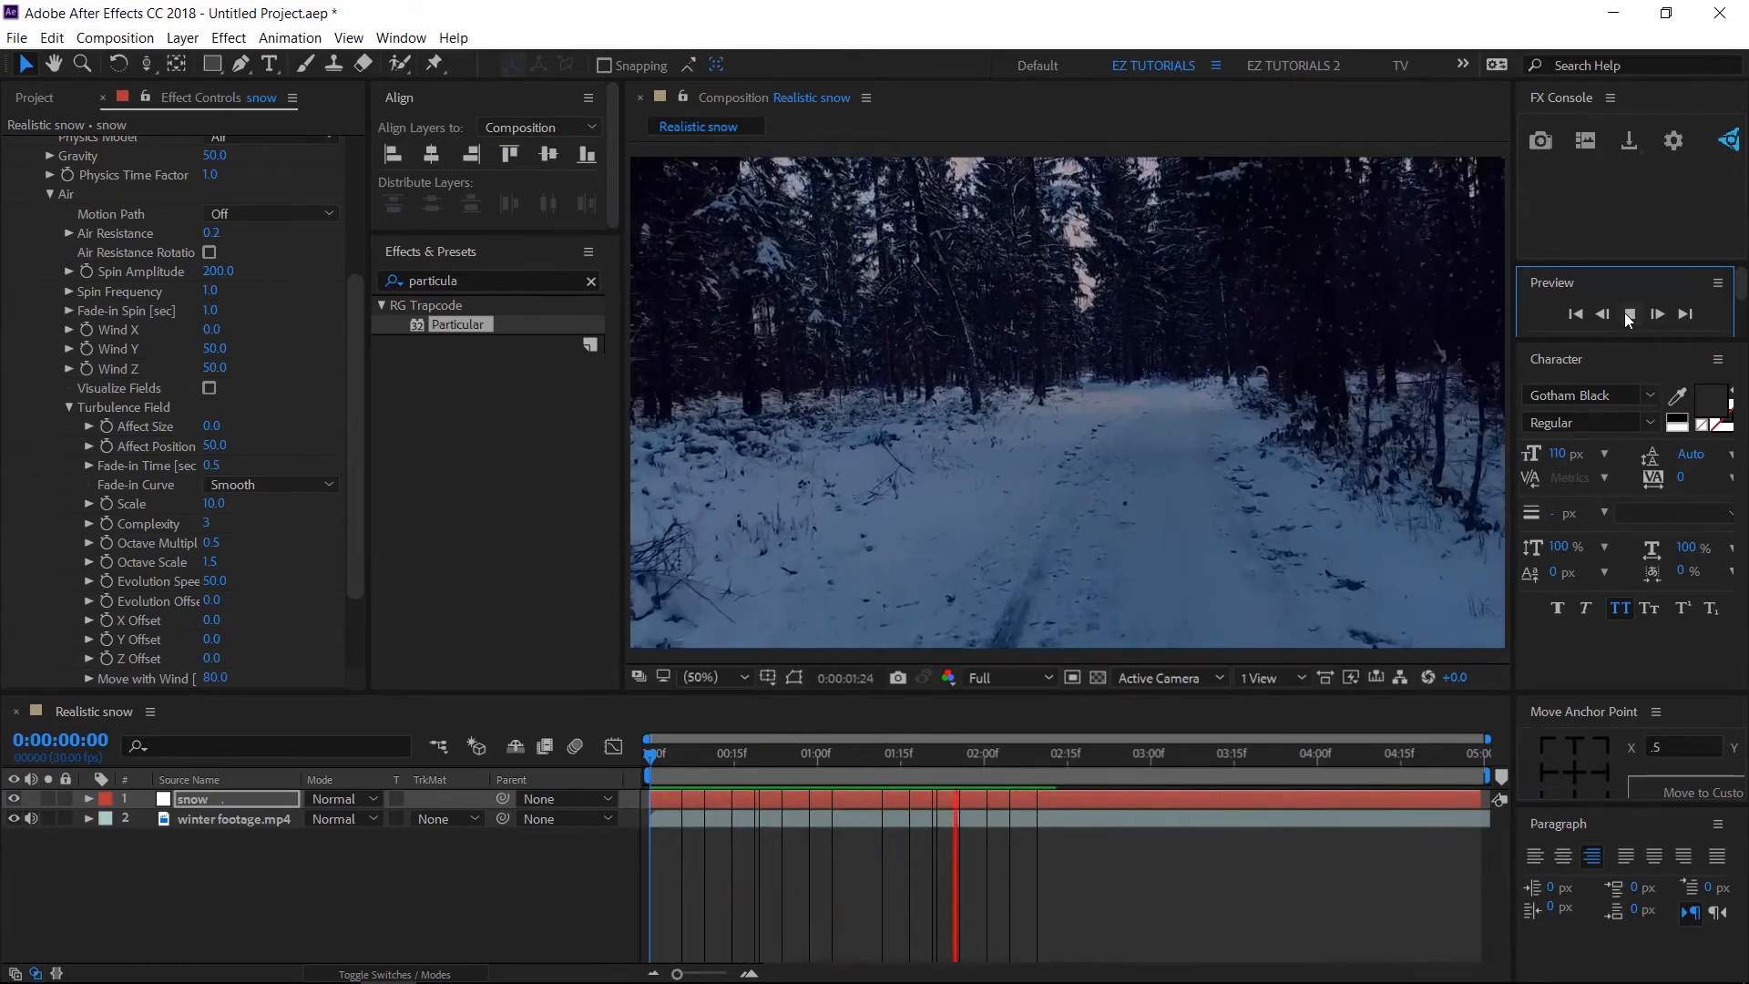
left_click(1629, 315)
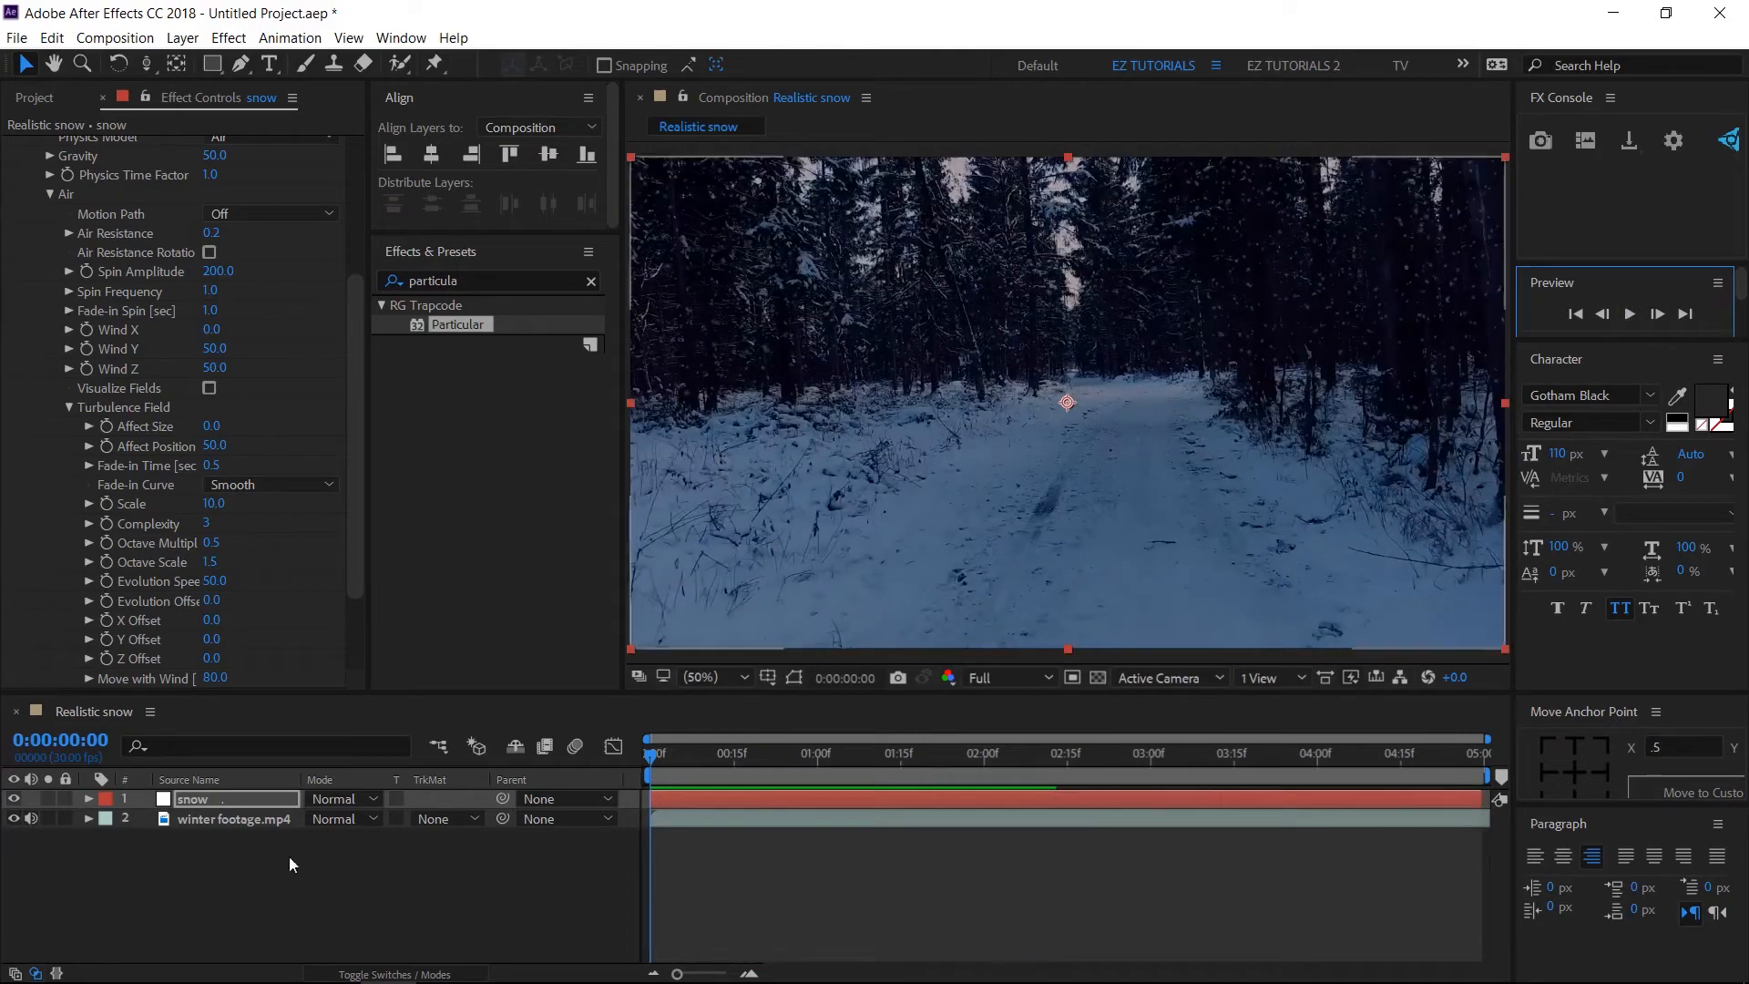
Add a new two-node camera with the 24mm preset to the composition.
right_click(264, 877)
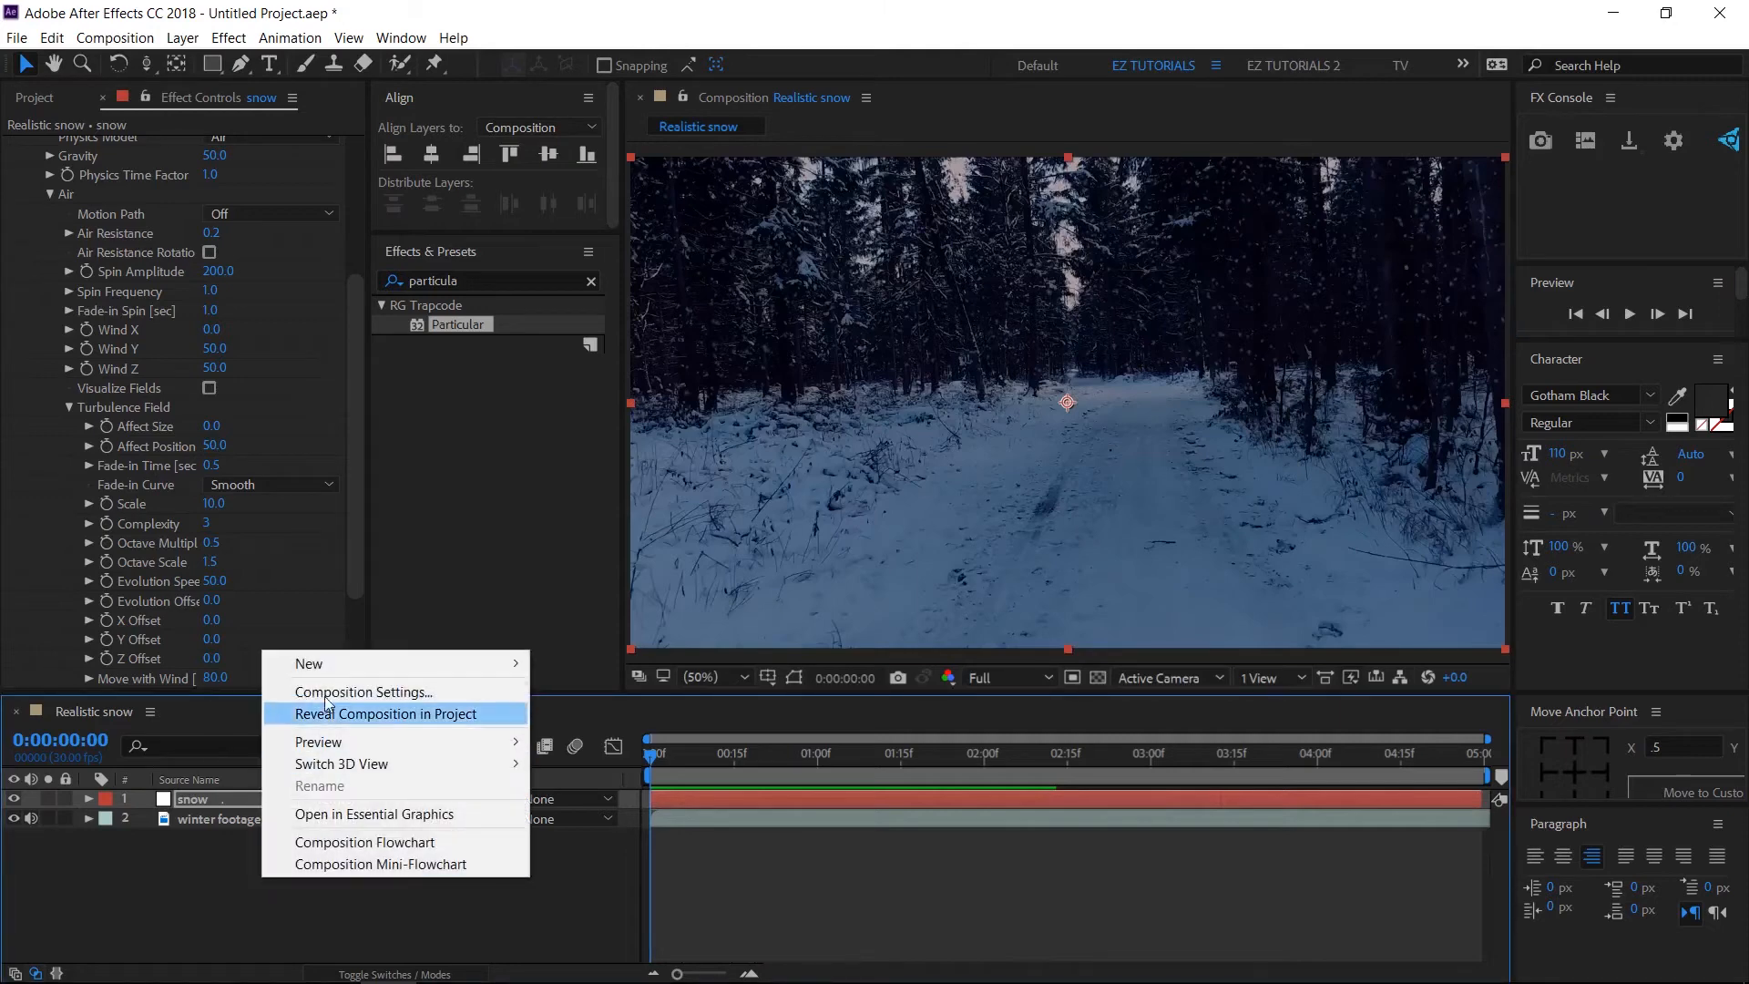
mouse_move(323, 667)
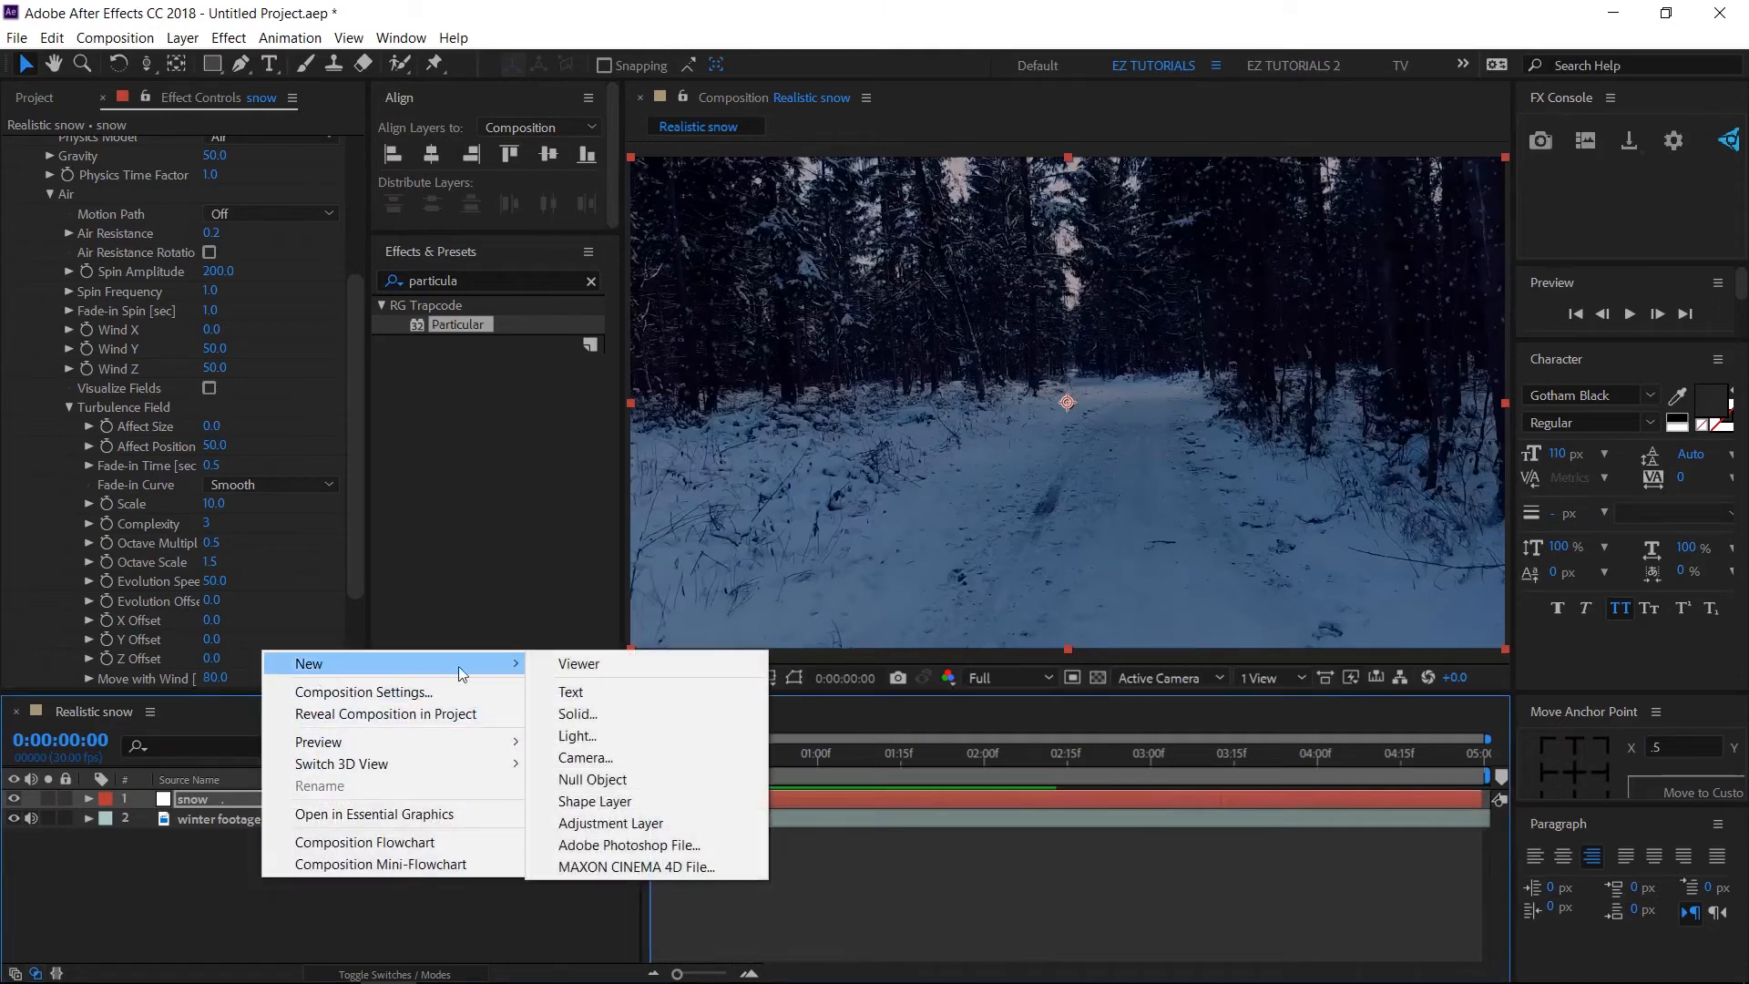
left_click(595, 758)
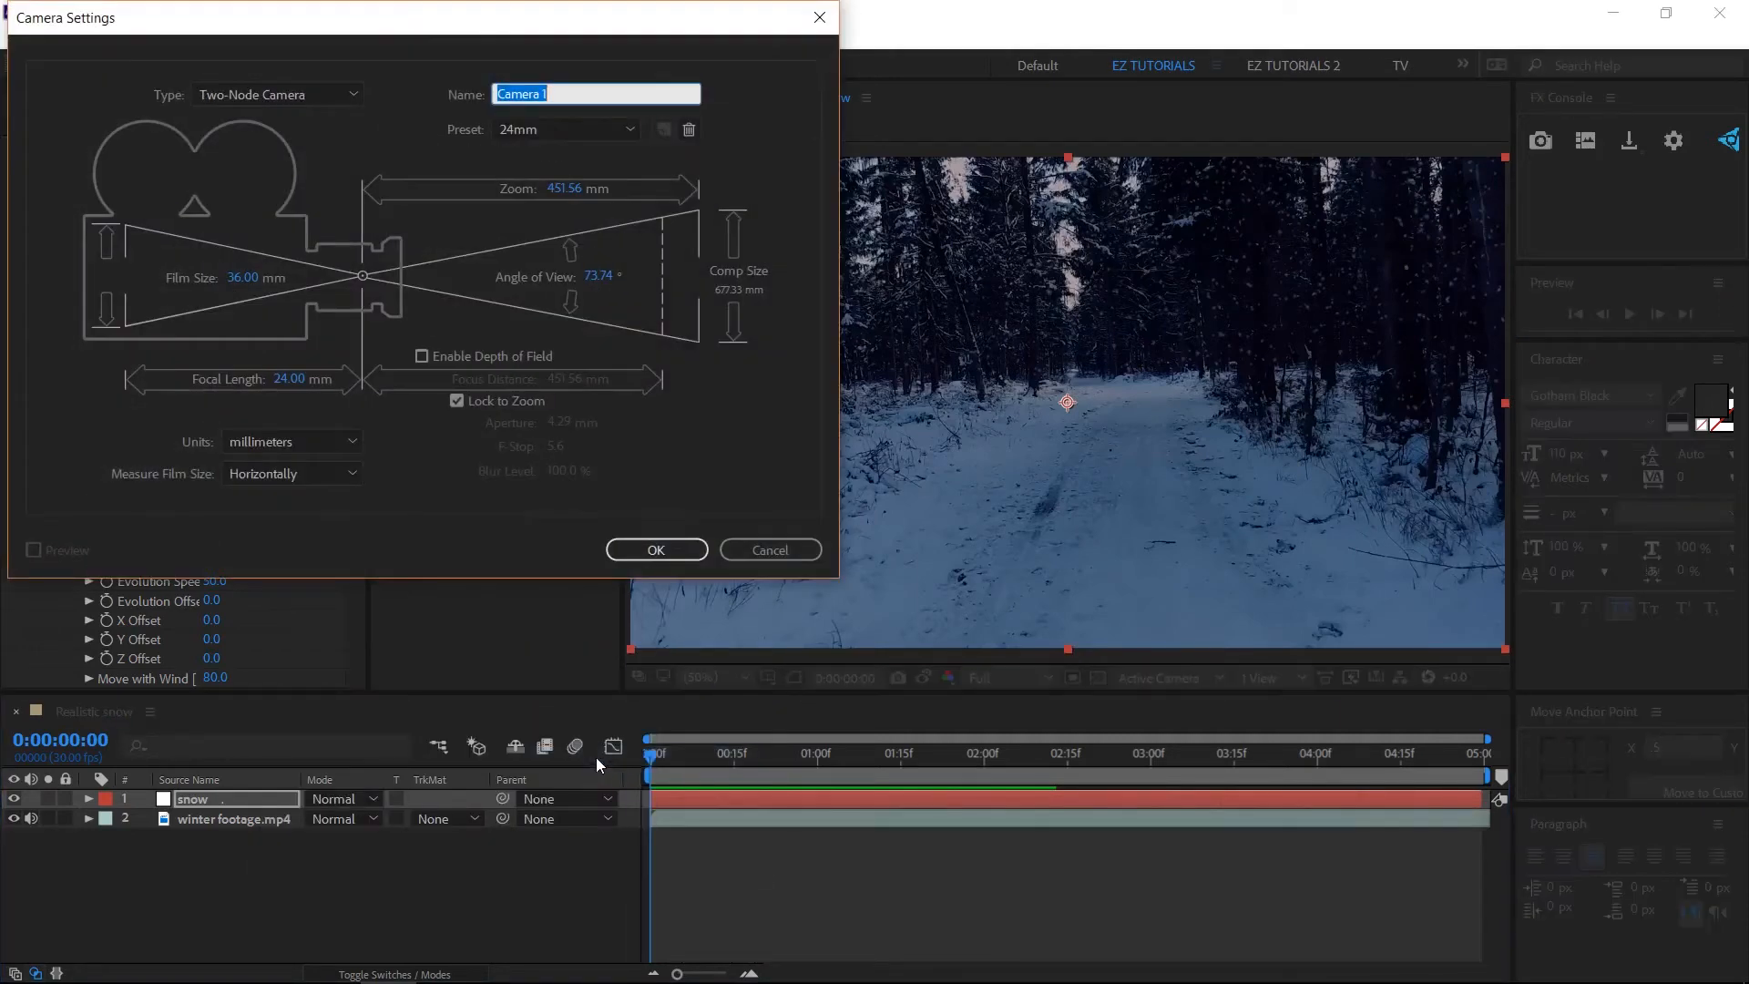
left_click(647, 554)
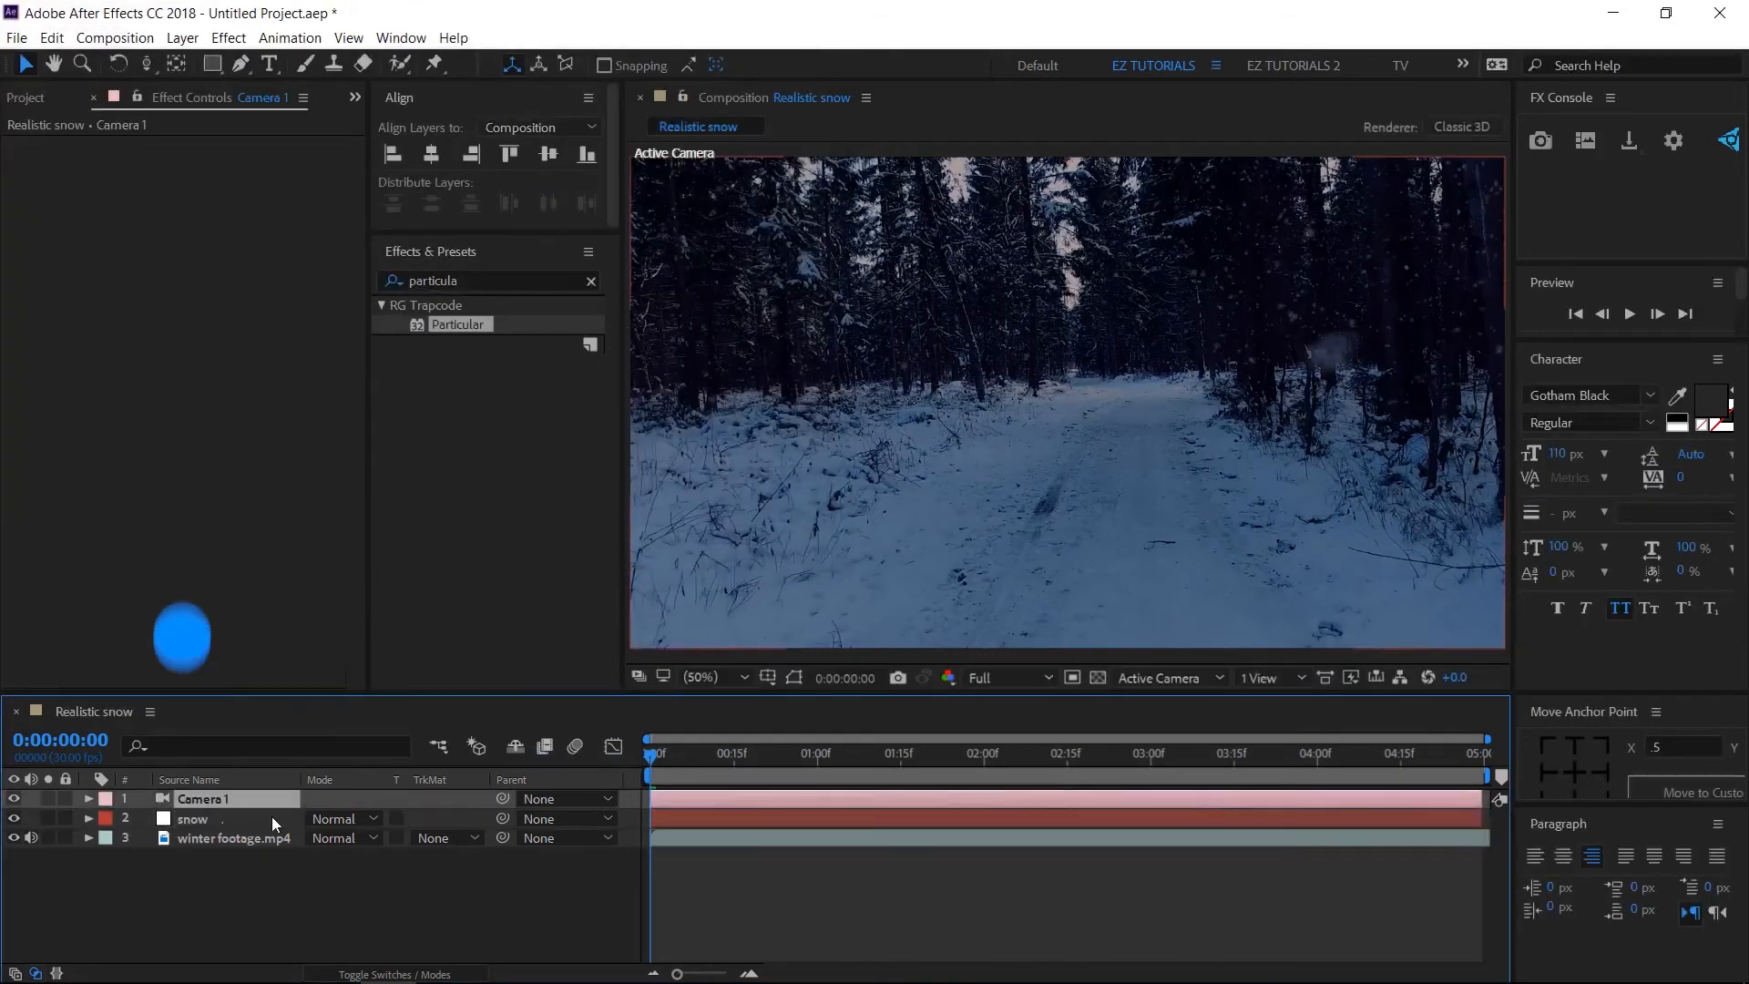
Set the camera's Z position to -150.
key("p")
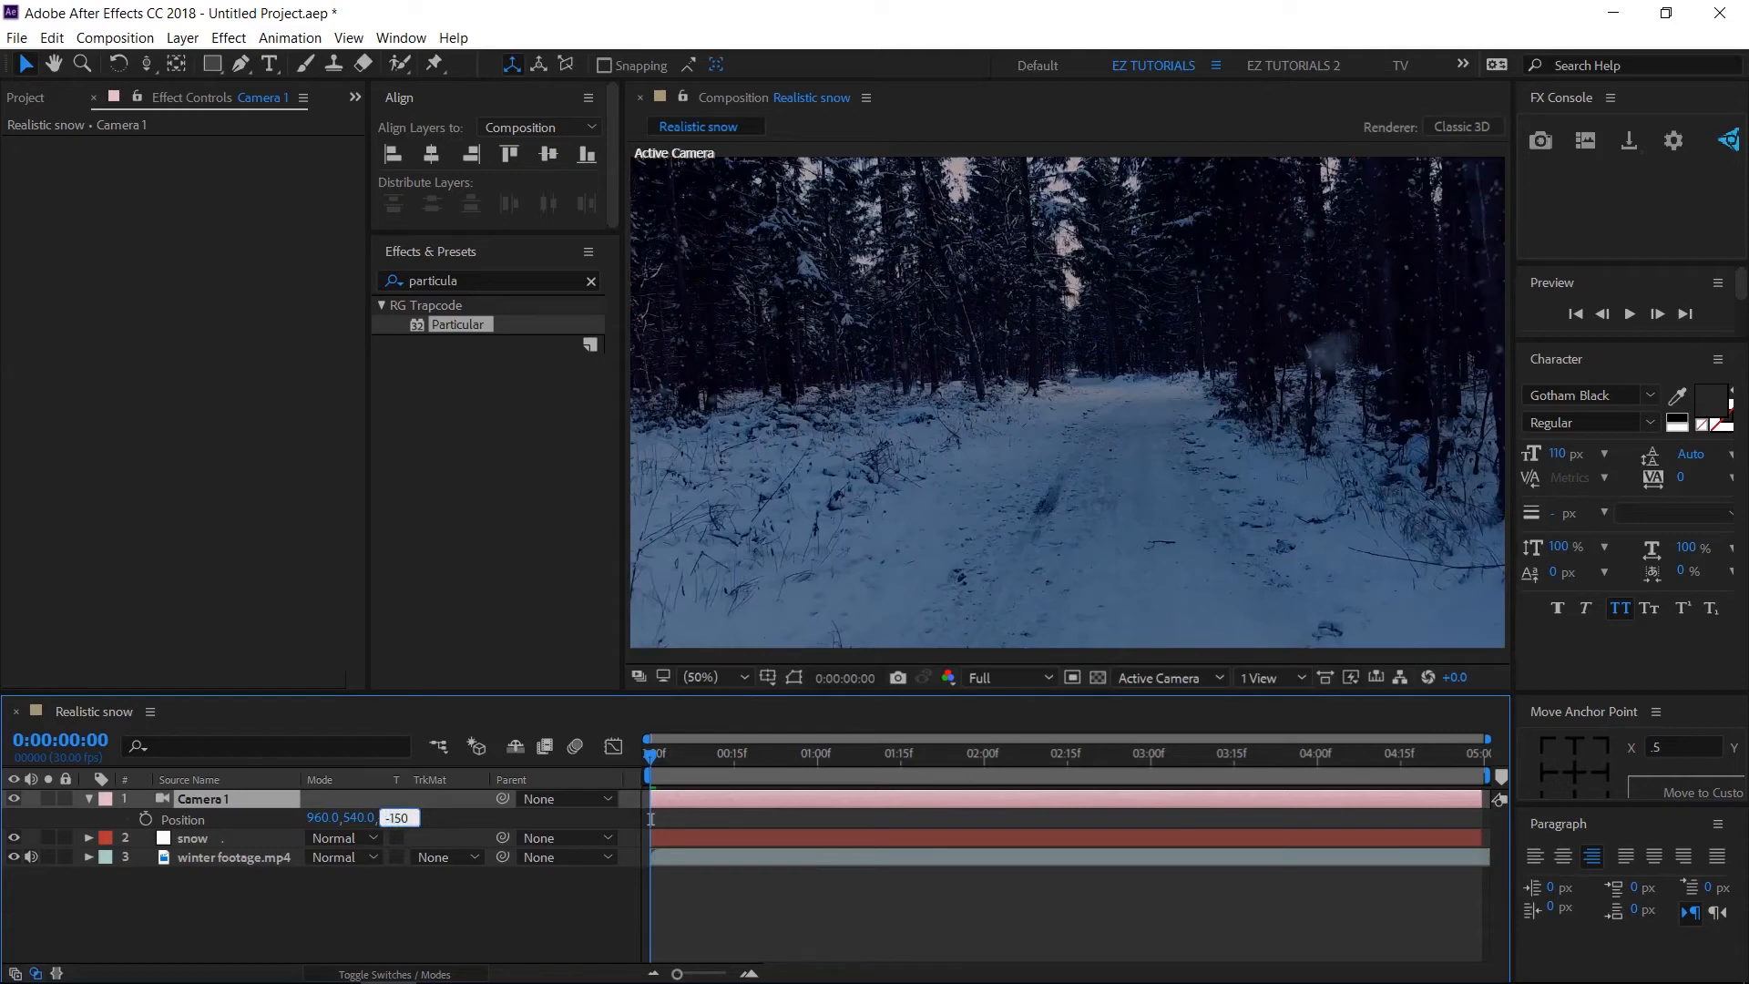
key("Return")
left_click(469, 700)
Find the CC Force Motion Blur effect and apply it to the snow layer.
left_click(391, 282)
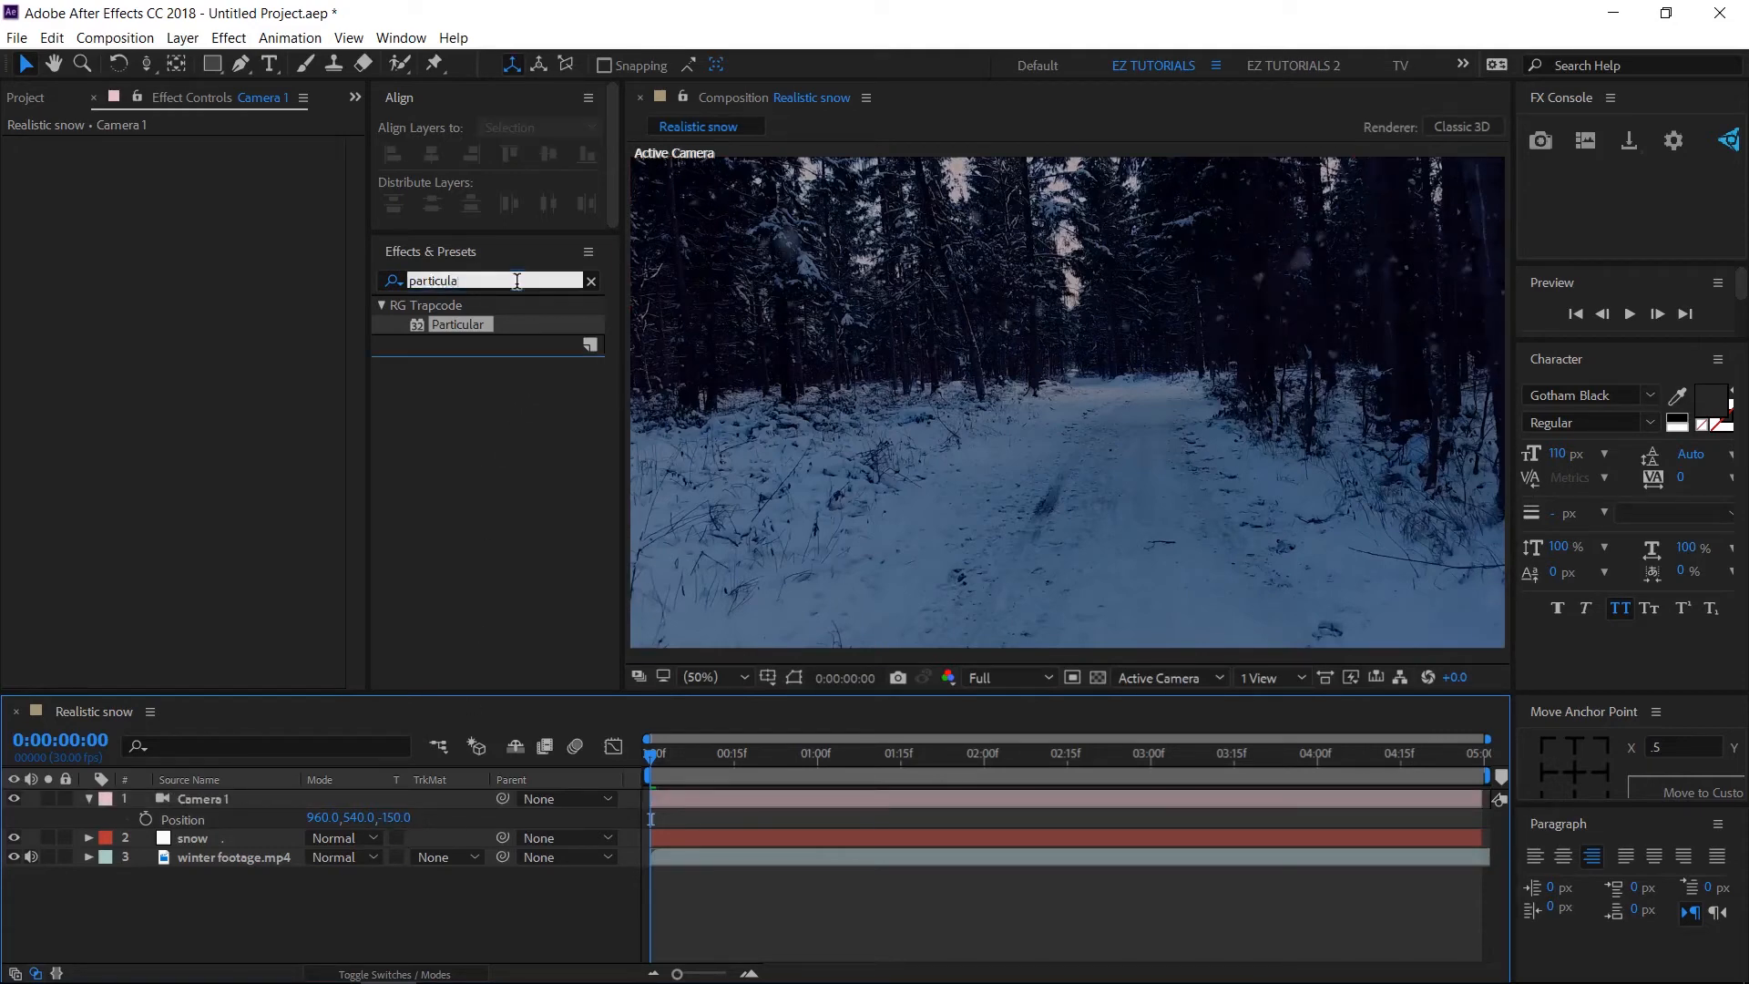
type("cc for")
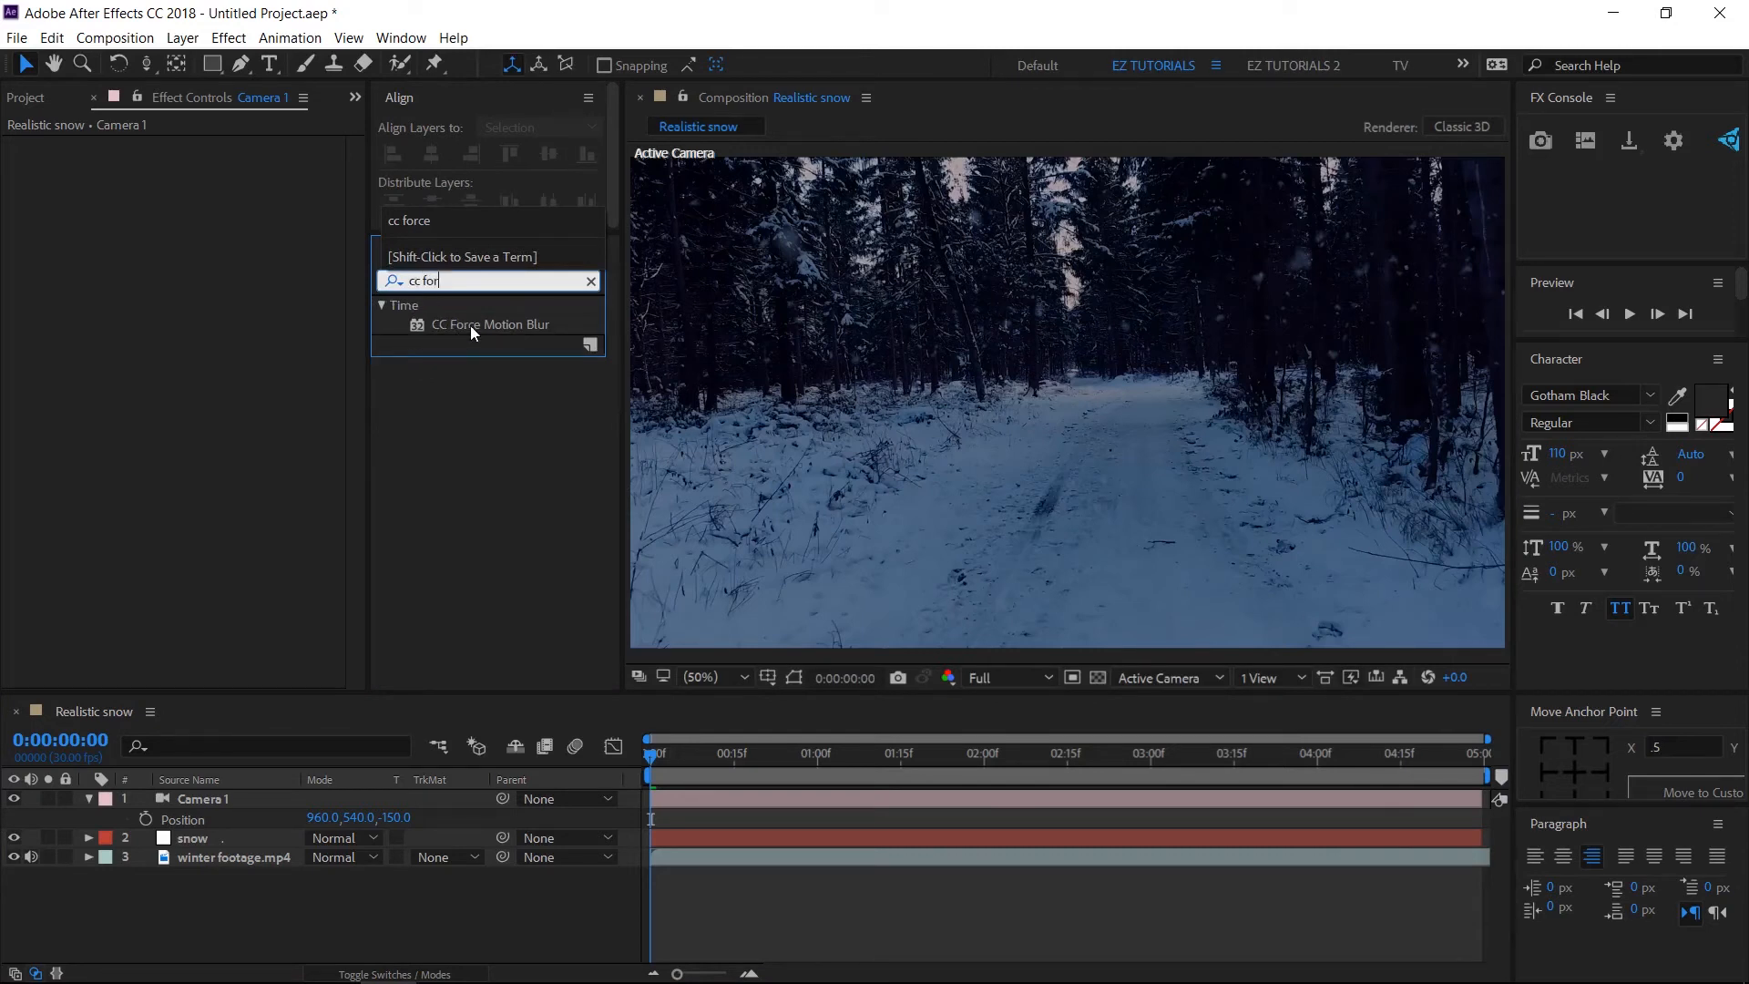
left_click_drag(470, 326, 240, 834)
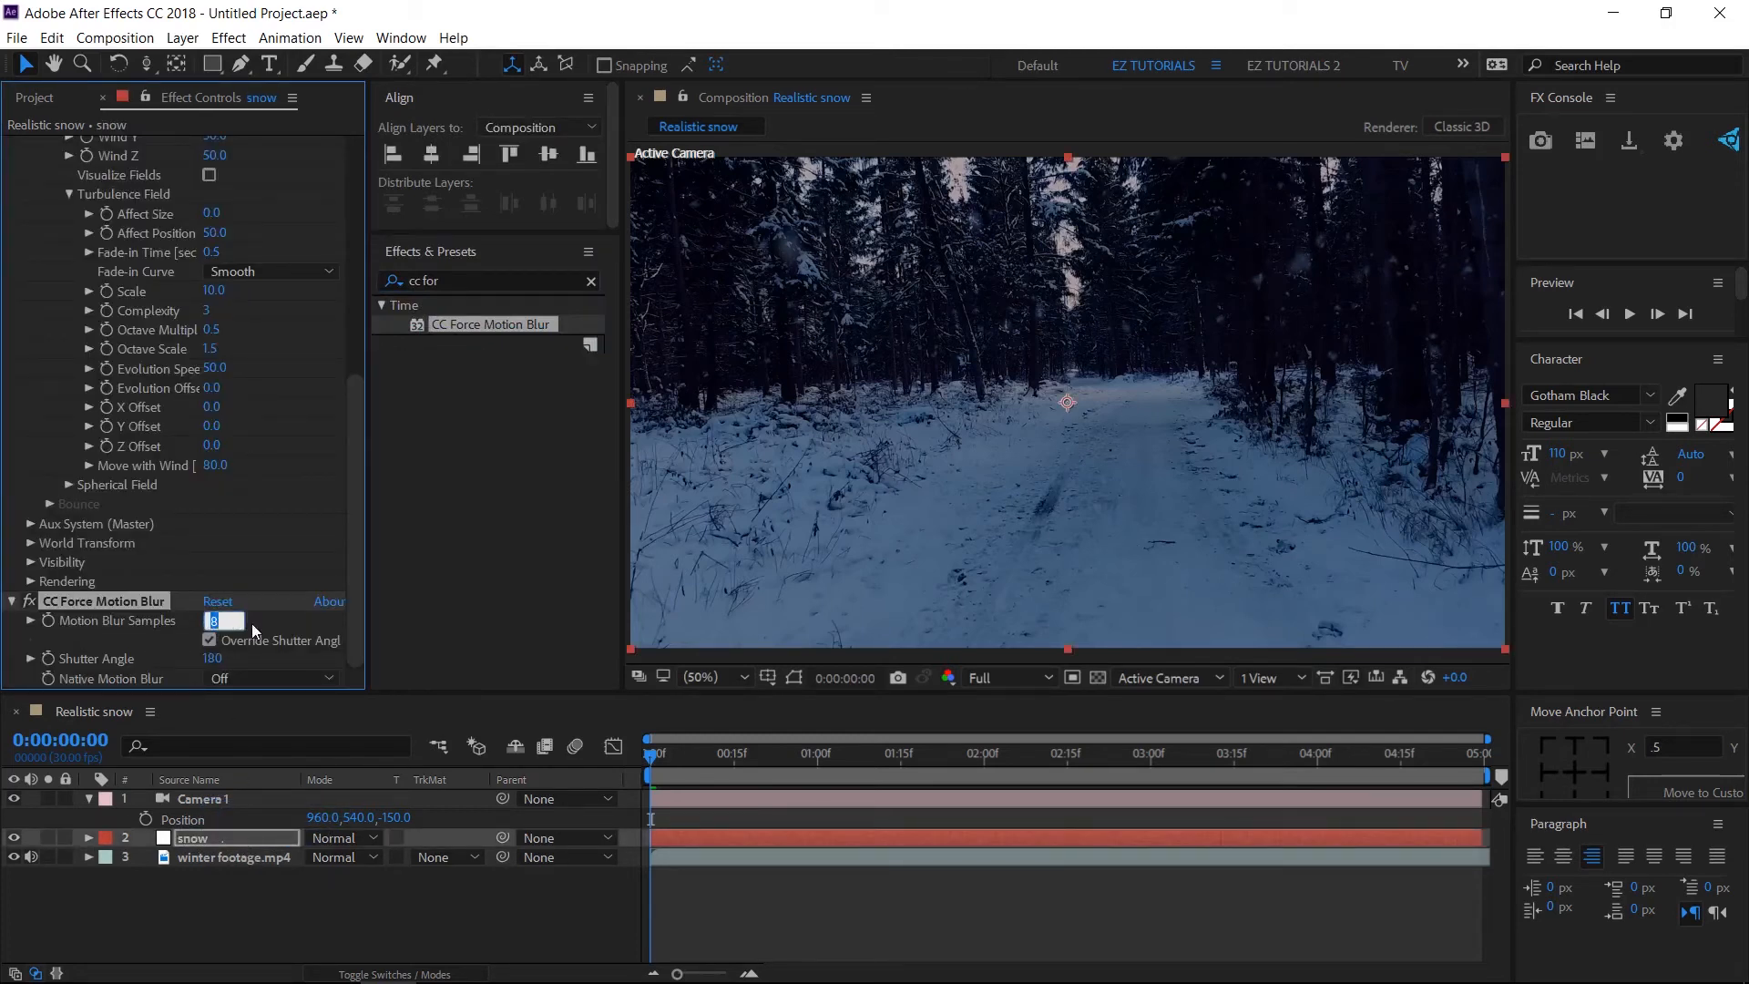
Set Motion Blur Samples to 20 and Shutter Angle to 300, and preview the blurred snowfall.
type("20")
type("300")
left_click(1631, 314)
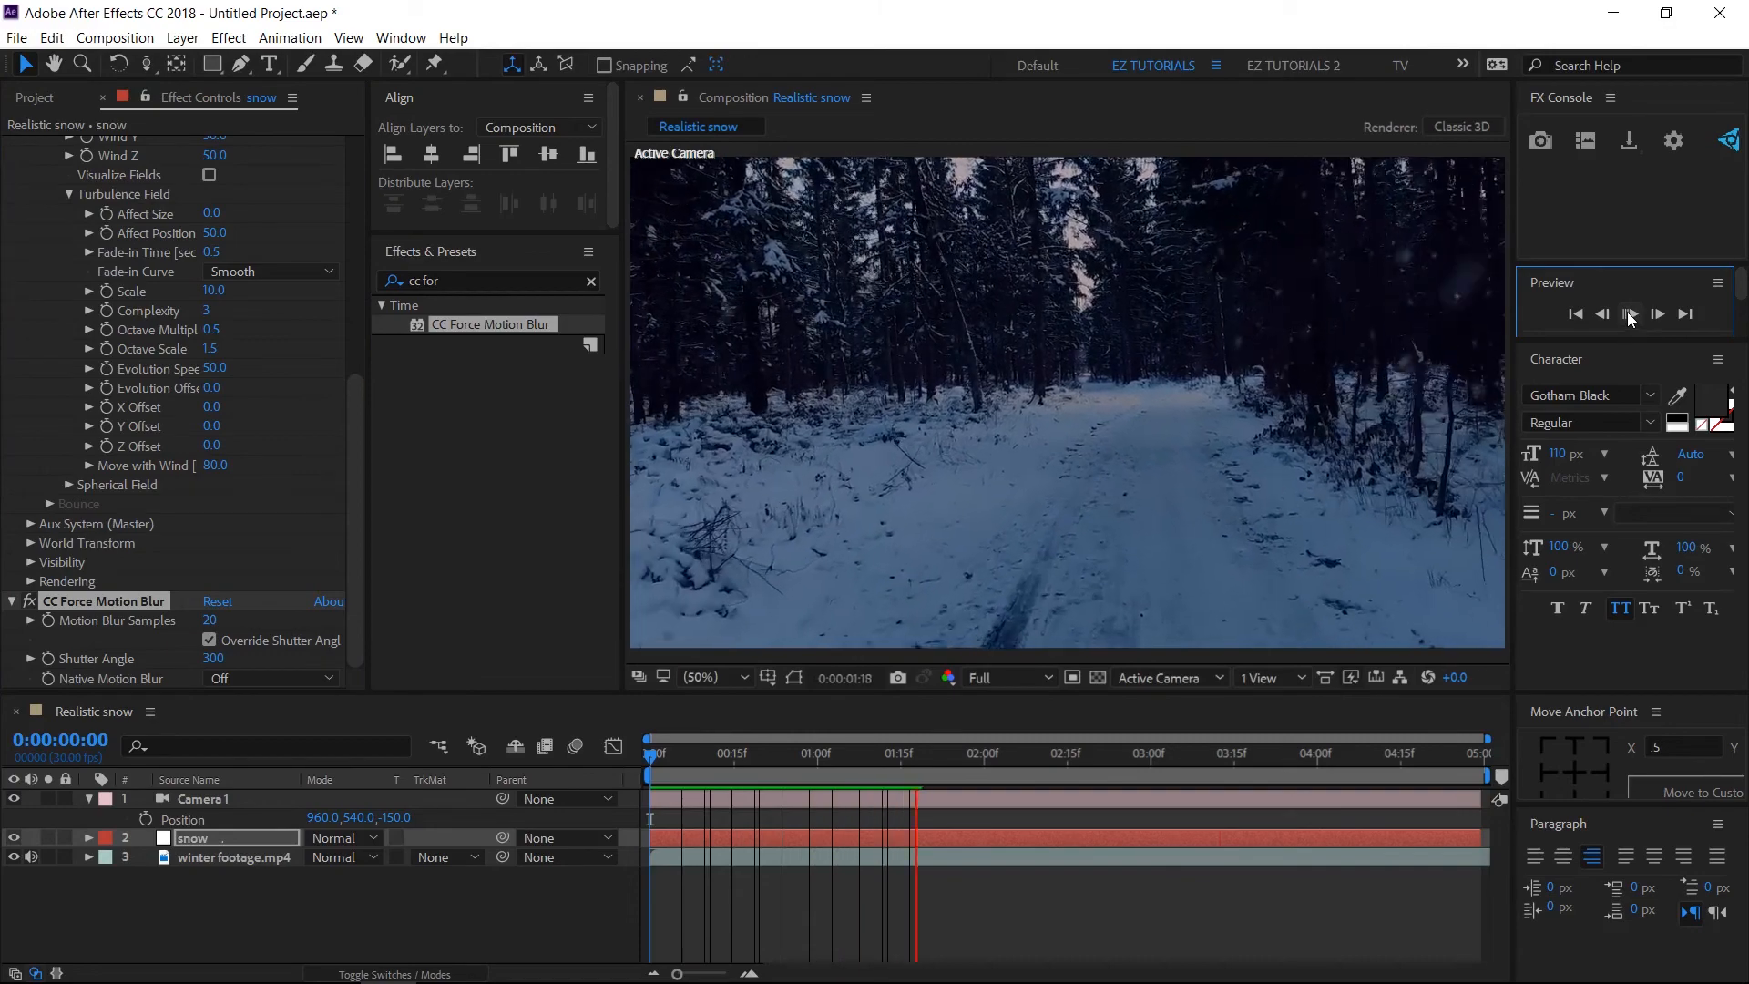